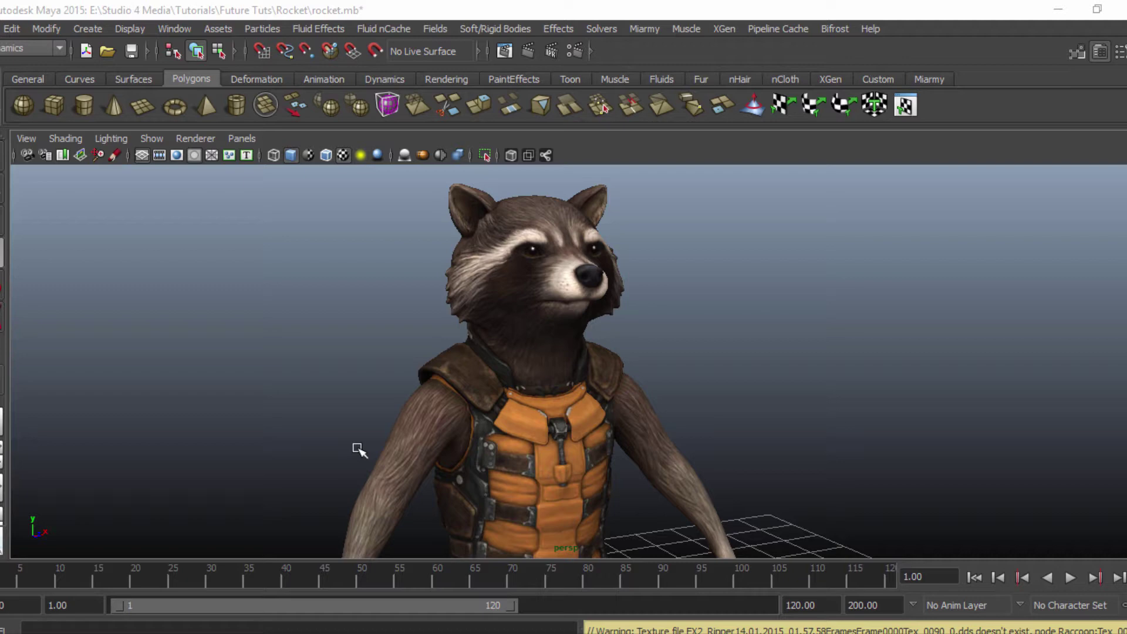
Render a preview frame, then orbit toward a three-quarter view of the raccoon.
{"action": "left_click", "coordinate": [505, 47]}
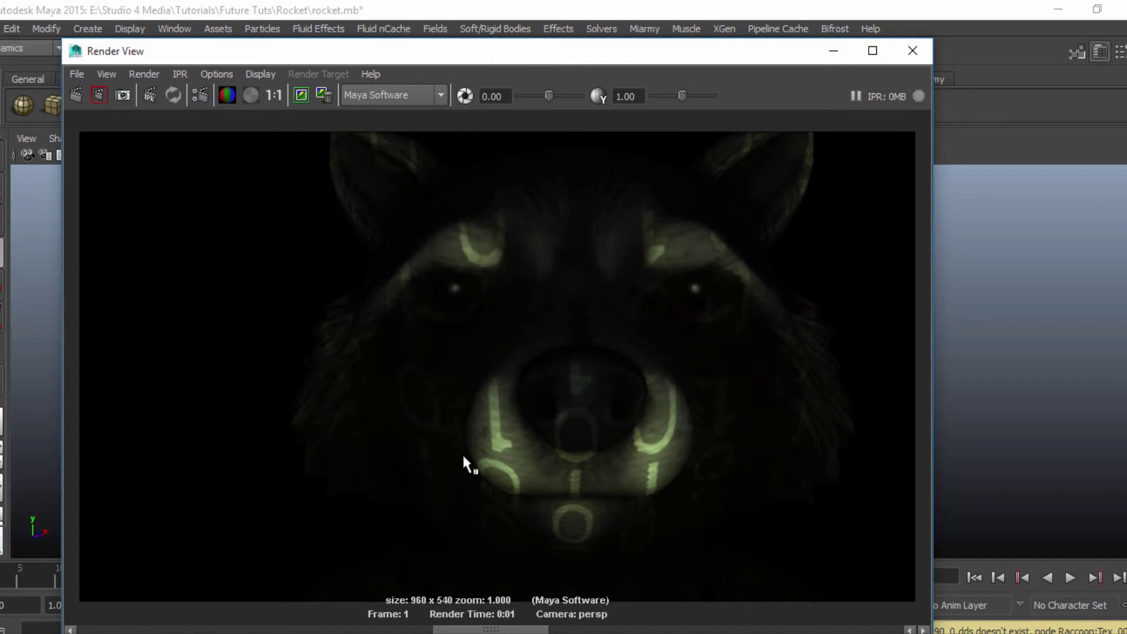
{"action": "left_click", "coordinate": [926, 51]}
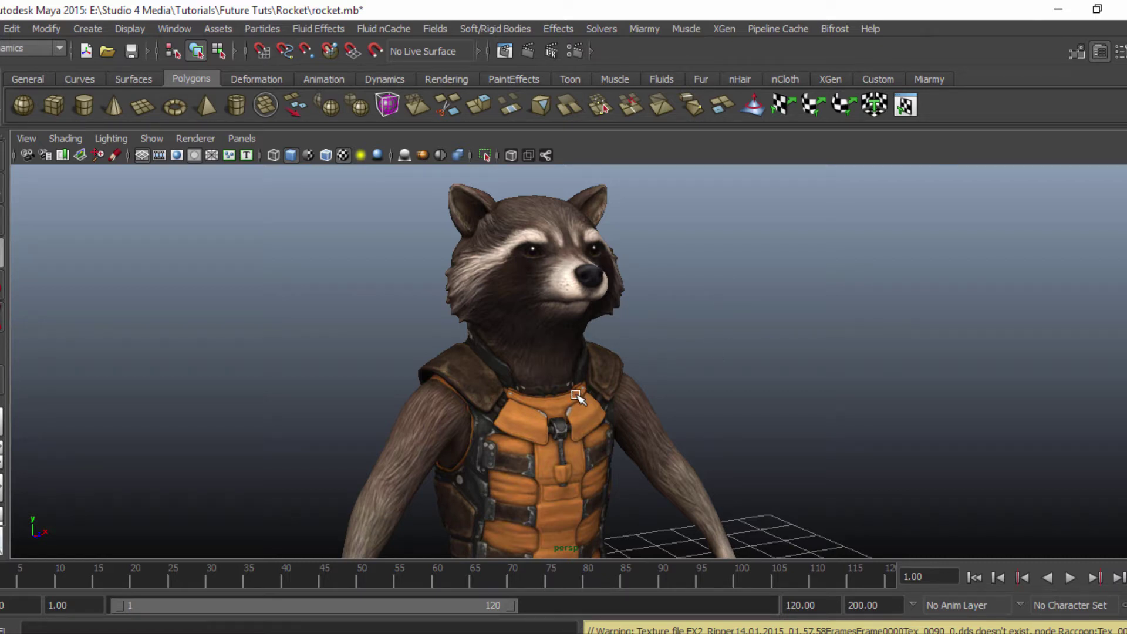
{"action": "left_click_drag", "start_coordinate": [565, 394], "coordinate": [649, 398], "text": "alt"}
{"action": "scroll", "coordinate": [646, 482], "scroll_direction": "down", "scroll_amount": 3}
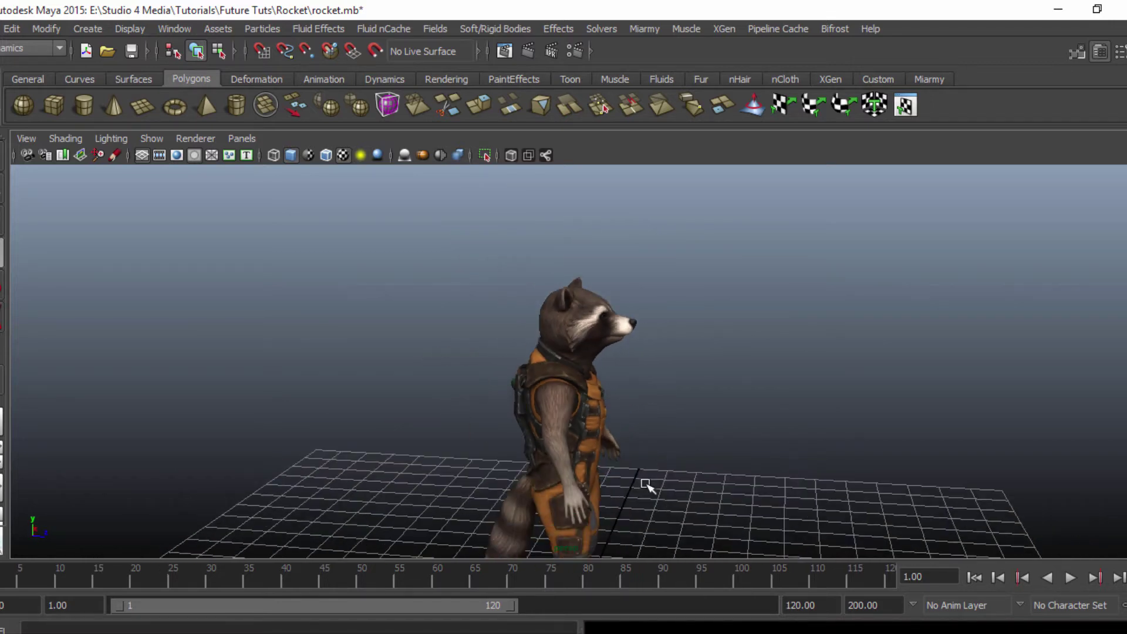
{"action": "left_click_drag", "start_coordinate": [646, 483], "coordinate": [582, 419], "text": "alt"}
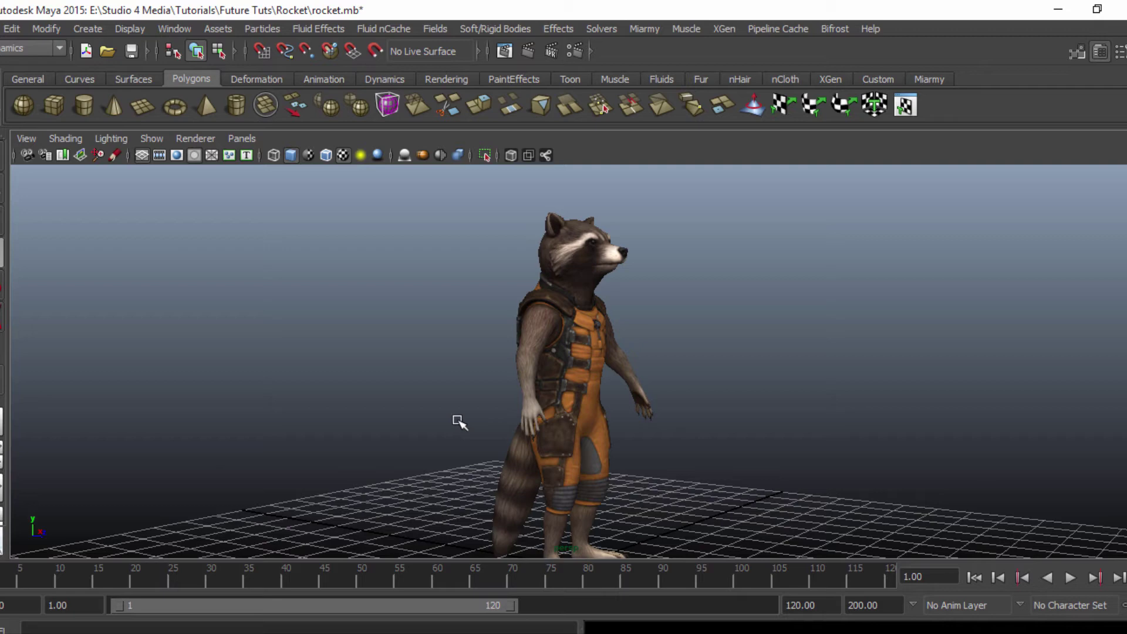
{"action": "scroll", "coordinate": [722, 422], "scroll_direction": "up", "scroll_amount": 3}
Orbit and dolly until the raccoon's face is centred head-on in the perspective view.
{"action": "left_click_drag", "start_coordinate": [722, 423], "coordinate": [608, 451], "text": "alt"}
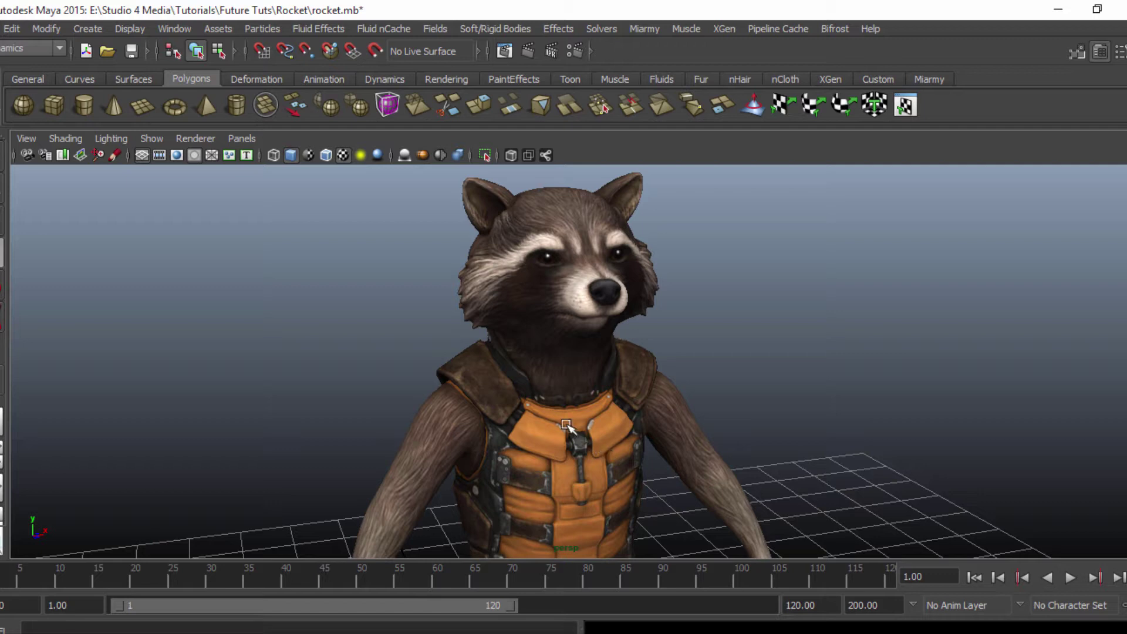
{"action": "left_click_drag", "start_coordinate": [570, 431], "coordinate": [487, 422], "text": "alt"}
{"action": "middle_click_drag", "start_coordinate": [487, 421], "coordinate": [546, 431], "text": "alt"}
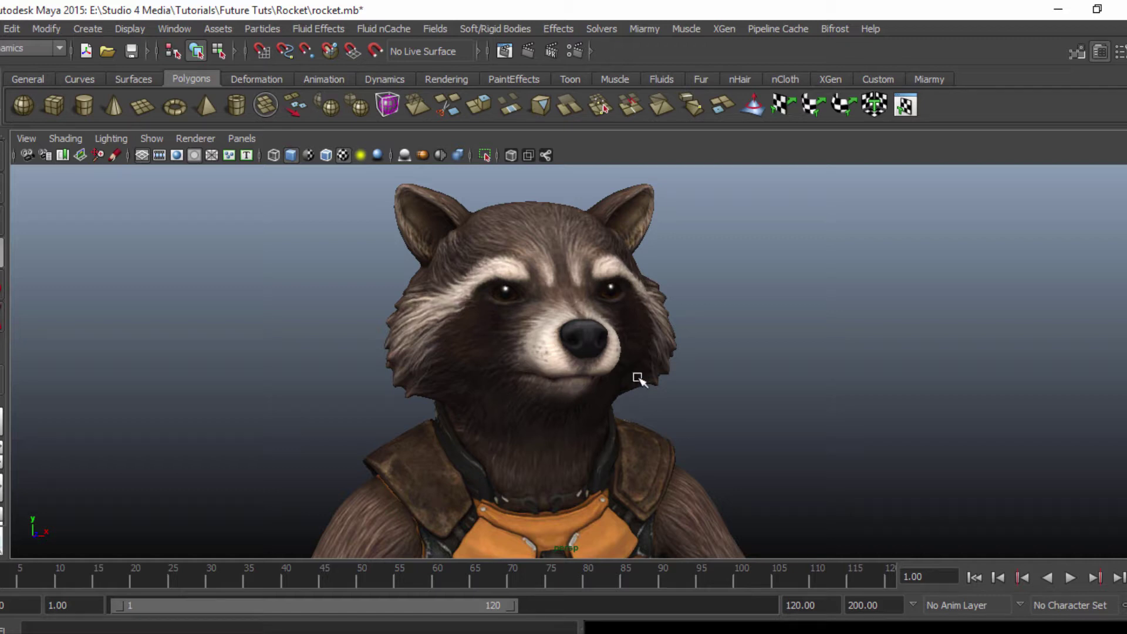
{"action": "left_click_drag", "start_coordinate": [692, 432], "coordinate": [594, 458], "text": "alt"}
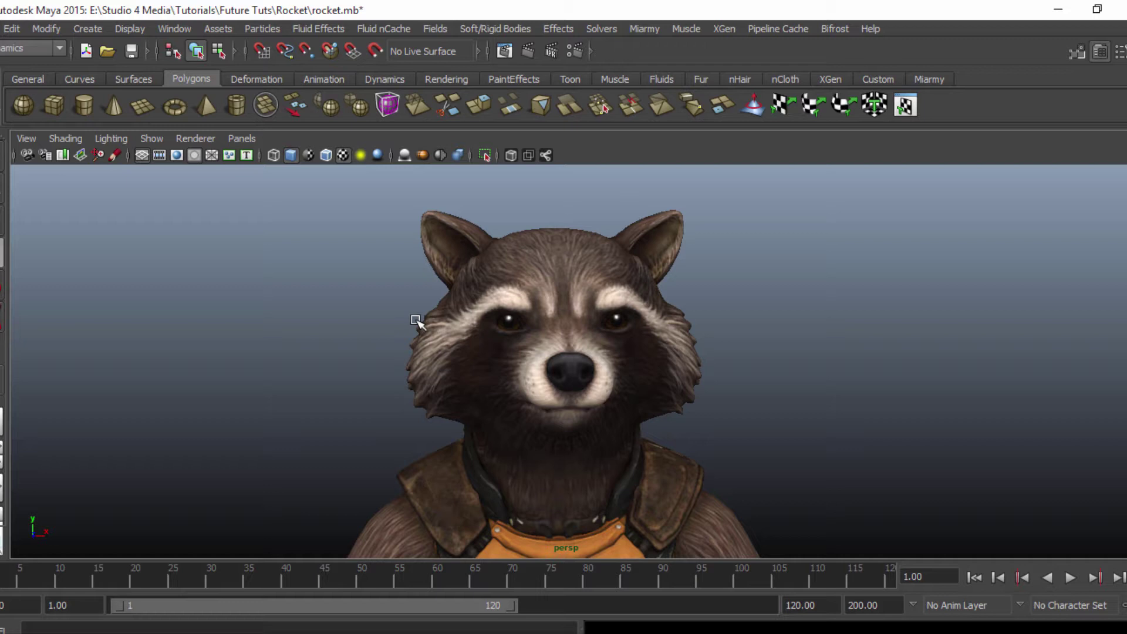
{"action": "scroll", "coordinate": [553, 420], "scroll_direction": "down", "scroll_amount": 2}
{"action": "middle_click_drag", "start_coordinate": [554, 421], "coordinate": [541, 406], "text": "alt"}
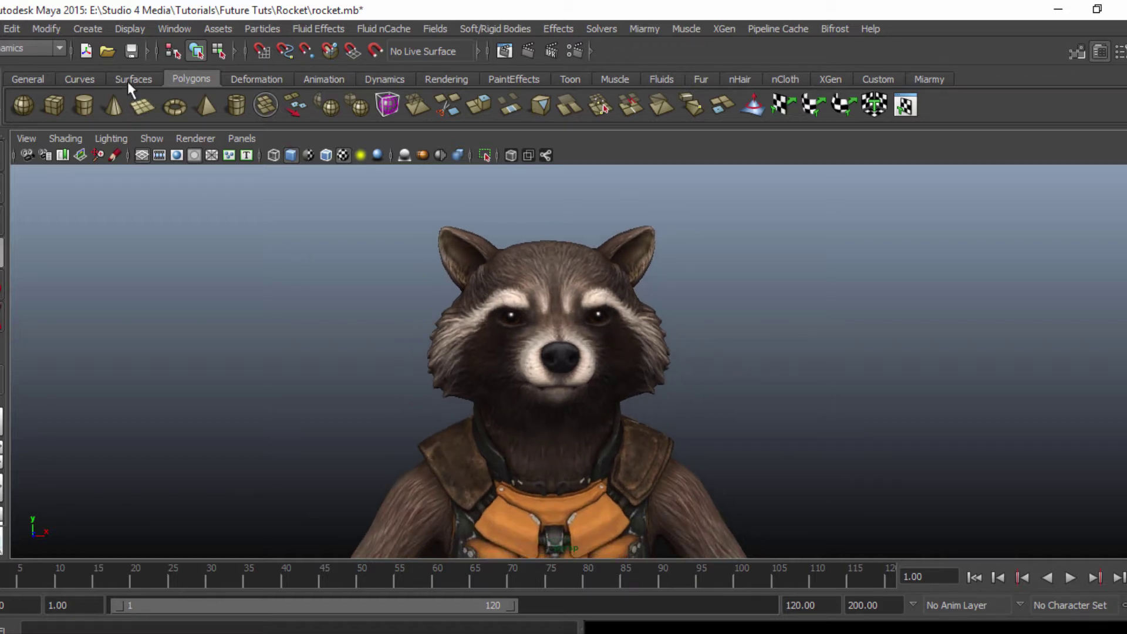
Add a spot light to the scene from the Create > Lights menu.
{"action": "left_click", "coordinate": [88, 29]}
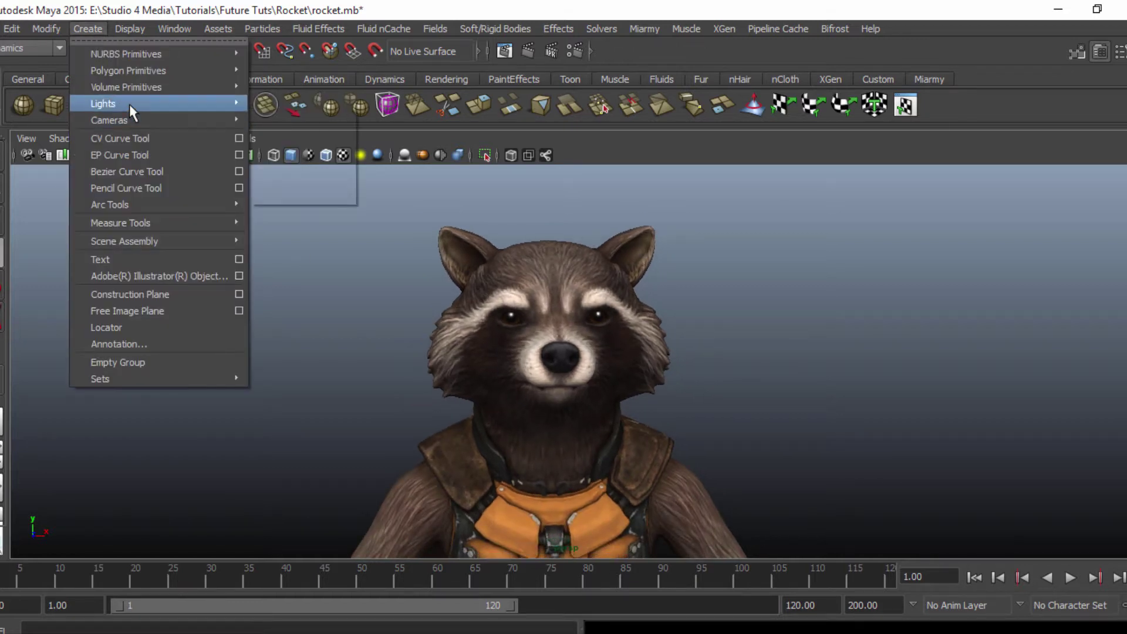
{"action": "mouse_move", "coordinate": [129, 103]}
{"action": "left_click", "coordinate": [304, 171]}
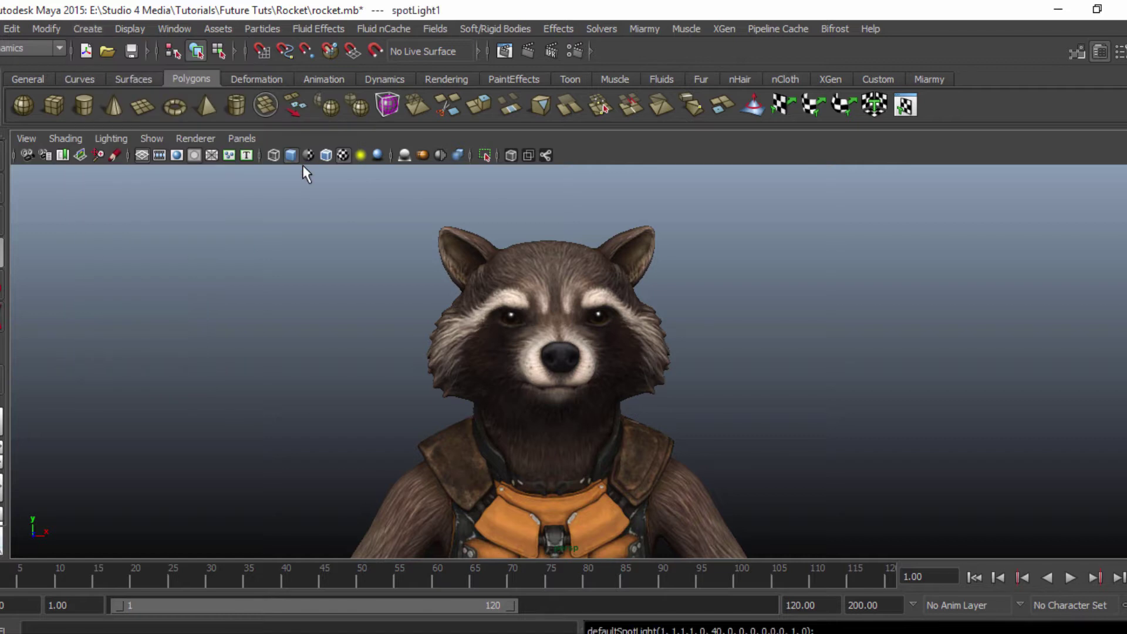
Look through spotLight1 and aim it frontally at the raccoon's face, centred on the nose.
{"action": "left_click", "coordinate": [238, 140]}
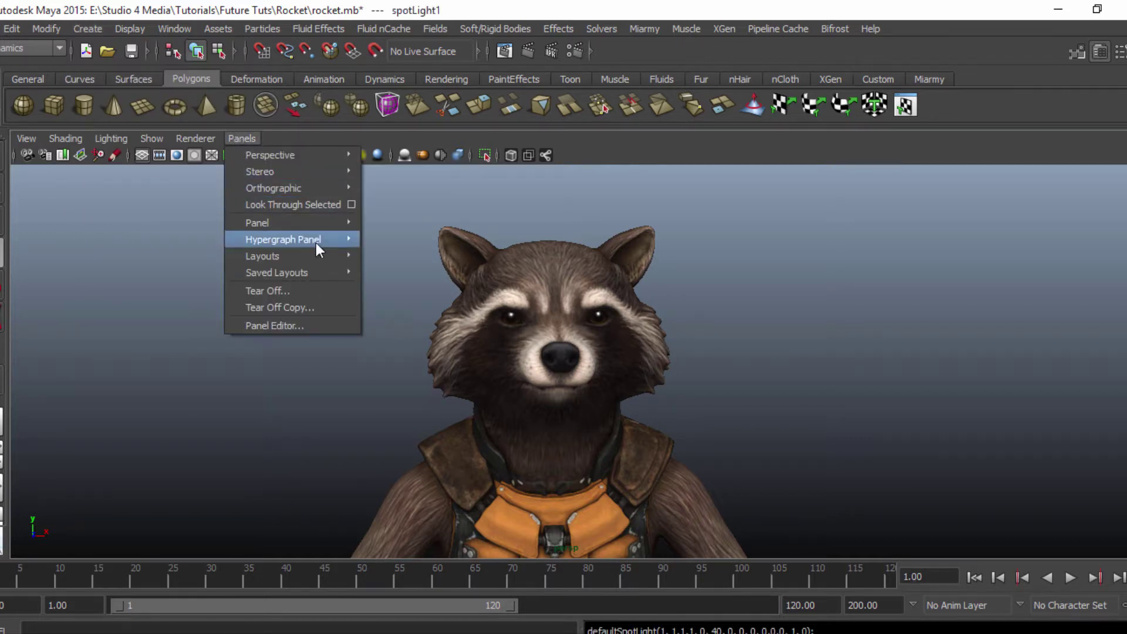
{"action": "left_click", "coordinate": [297, 205]}
{"action": "scroll", "coordinate": [528, 311], "scroll_direction": "down", "scroll_amount": 3}
{"action": "scroll", "coordinate": [543, 288], "scroll_direction": "down", "scroll_amount": 3}
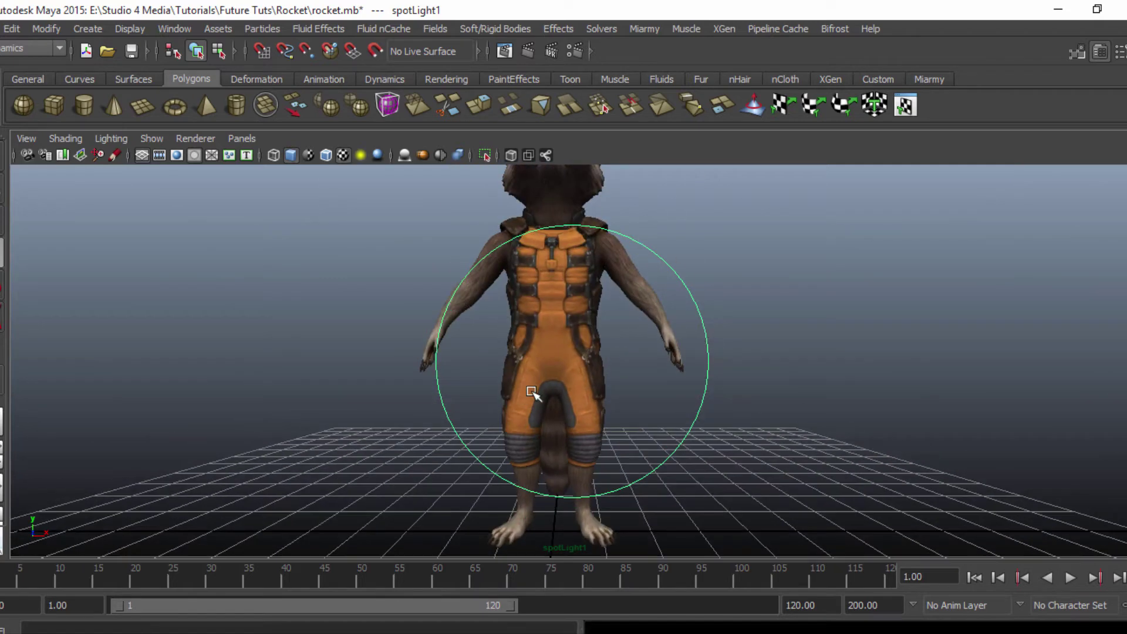
{"action": "scroll", "coordinate": [540, 397], "scroll_direction": "up", "scroll_amount": 4}
{"action": "middle_click_drag", "start_coordinate": [644, 350], "coordinate": [526, 458], "text": "alt"}
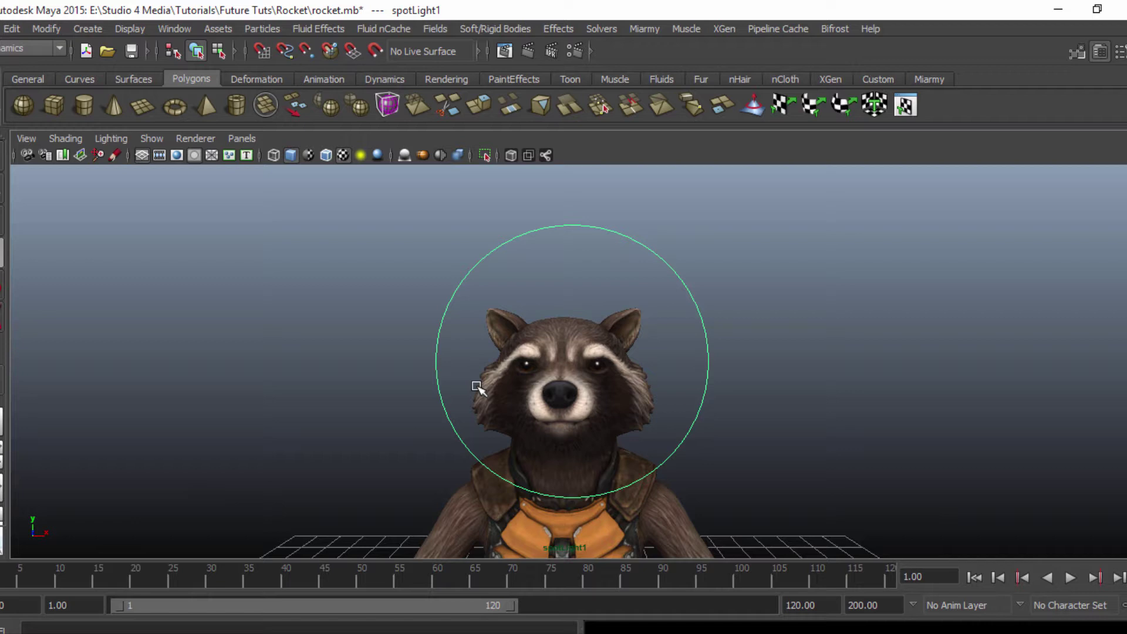
{"action": "middle_click_drag", "start_coordinate": [588, 423], "coordinate": [608, 389], "text": "alt"}
{"action": "scroll", "coordinate": [609, 389], "scroll_direction": "up", "scroll_amount": 4}
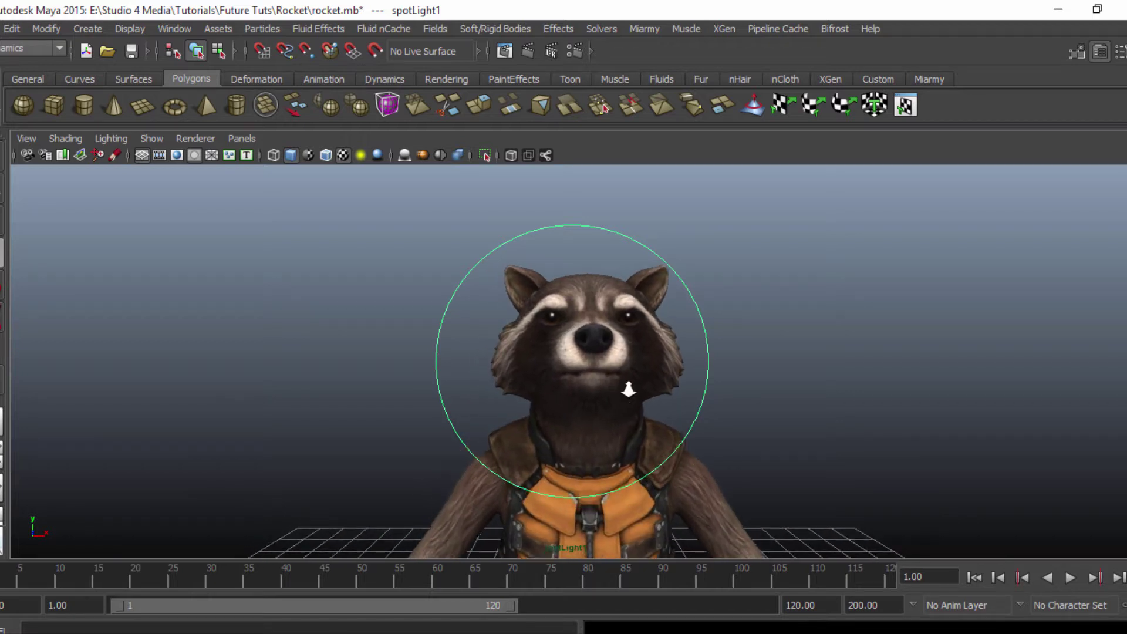
{"action": "left_click_drag", "start_coordinate": [646, 385], "coordinate": [604, 428], "text": "alt"}
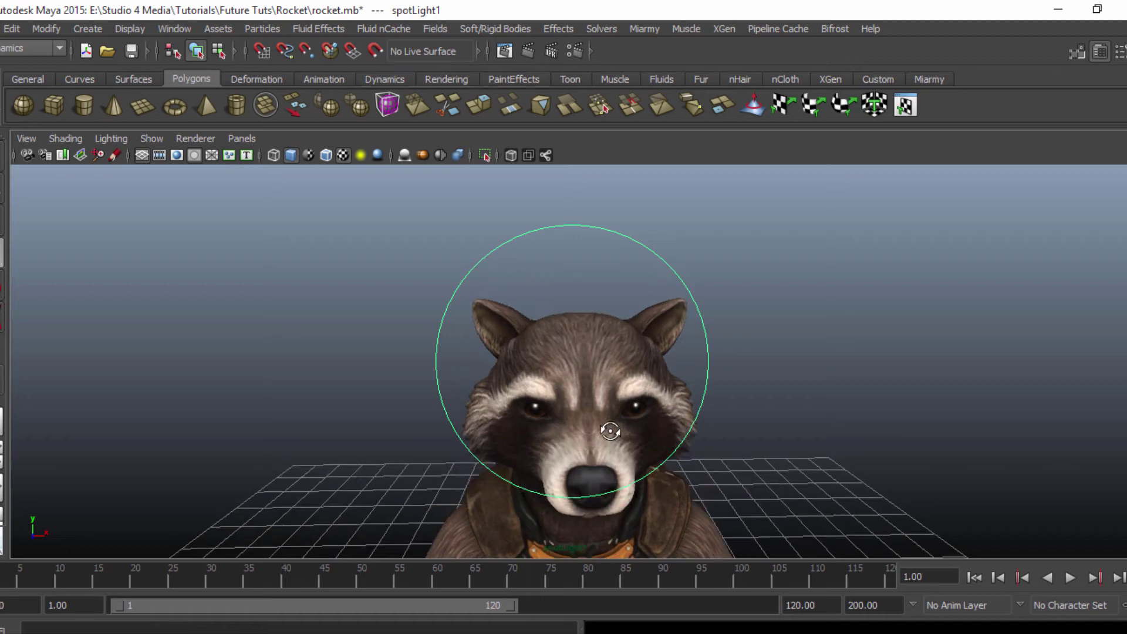
{"action": "middle_click_drag", "start_coordinate": [604, 428], "coordinate": [572, 417], "text": "alt"}
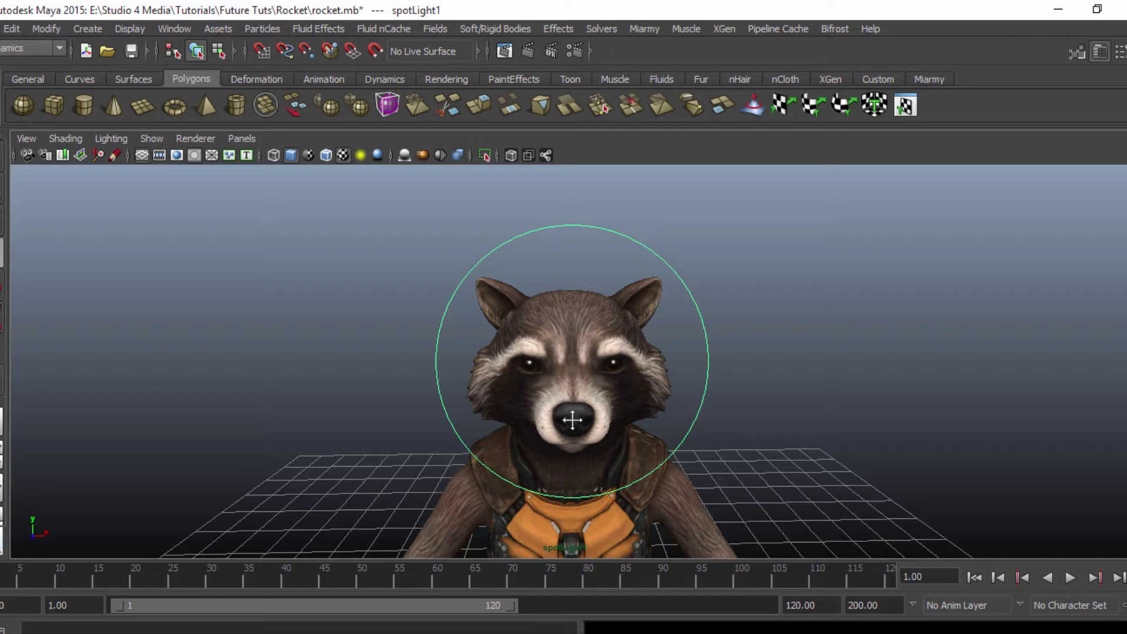
Switch the viewport back to the persp camera.
{"action": "left_click", "coordinate": [244, 141]}
{"action": "mouse_move", "coordinate": [352, 153]}
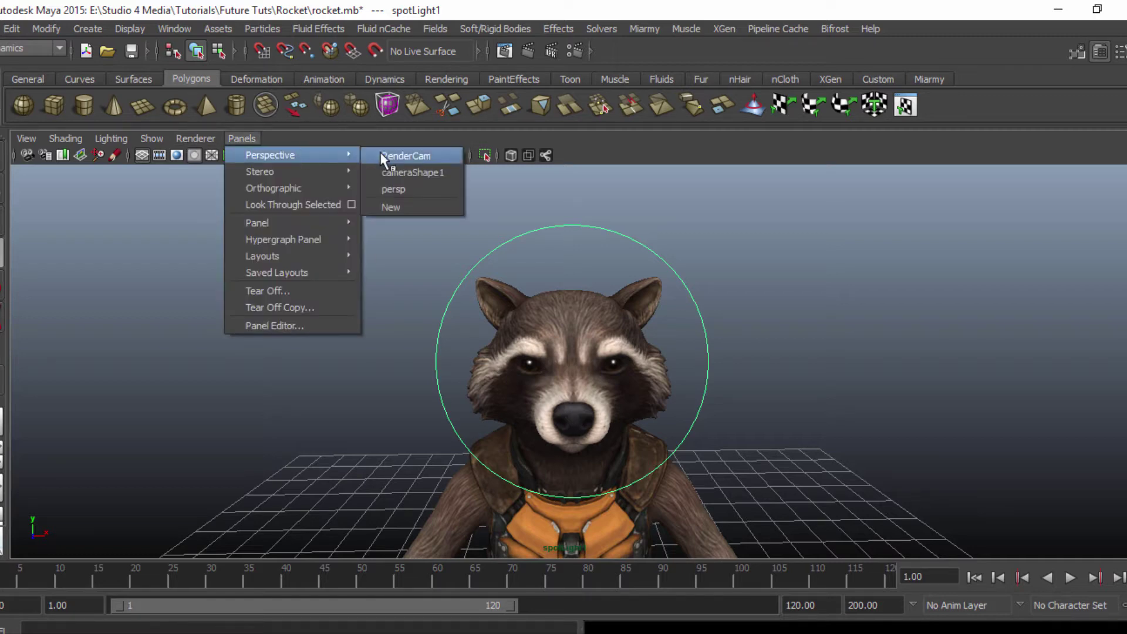
{"action": "left_click", "coordinate": [392, 179]}
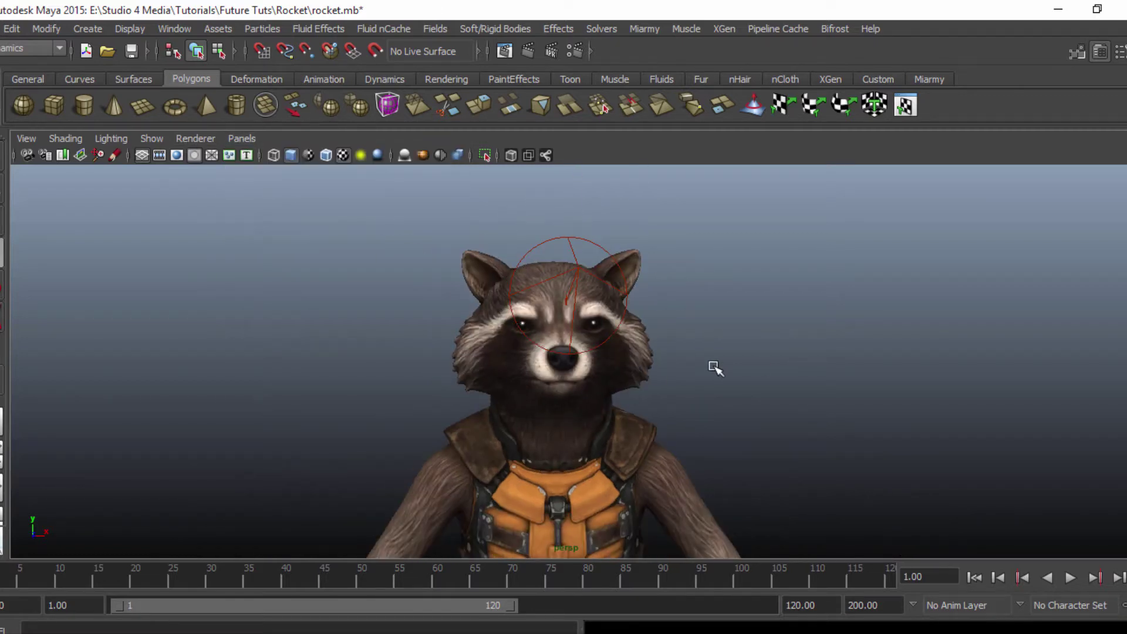
Orbit to face the raccoon with the spotlight in view and render the current frame.
{"action": "left_click_drag", "start_coordinate": [715, 367], "coordinate": [438, 377], "text": "alt"}
{"action": "right_click_drag", "start_coordinate": [437, 377], "coordinate": [617, 379], "text": "alt"}
{"action": "left_click_drag", "start_coordinate": [616, 378], "coordinate": [605, 399], "text": "alt"}
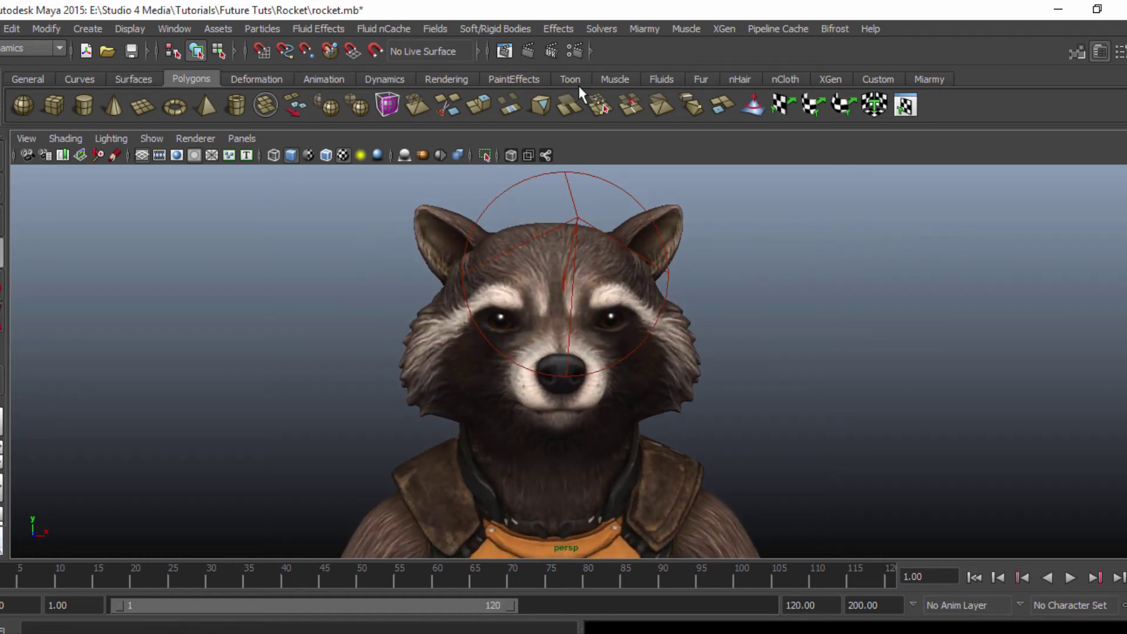
{"action": "left_click", "coordinate": [528, 52]}
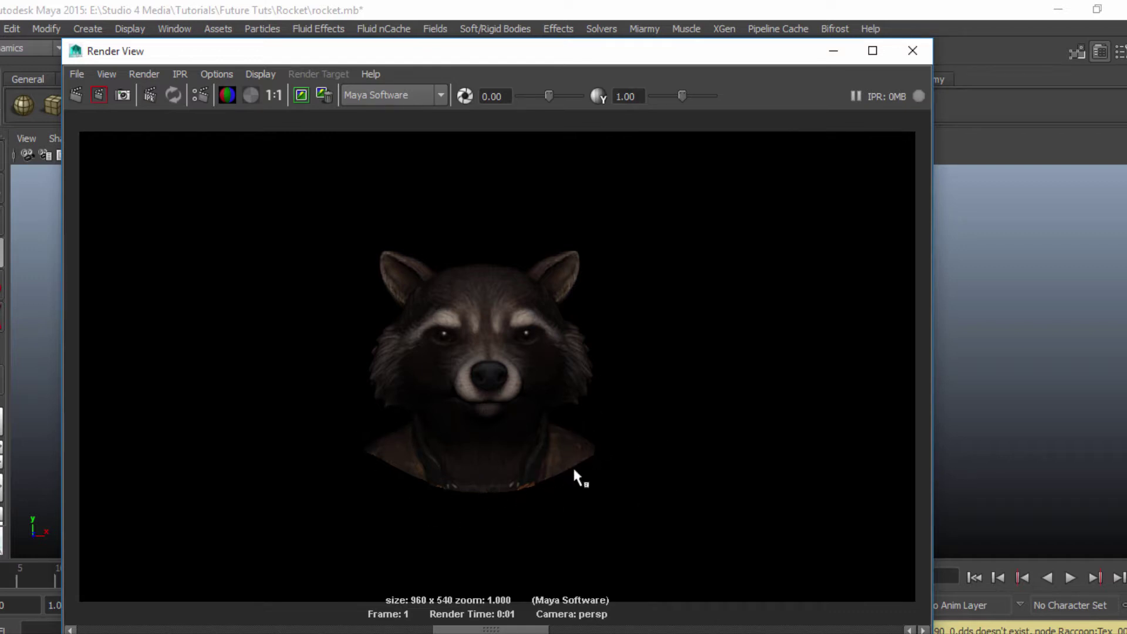
Close the render, select spotLight1 and show its Attribute Editor.
{"action": "left_click", "coordinate": [917, 54]}
{"action": "left_click", "coordinate": [575, 176]}
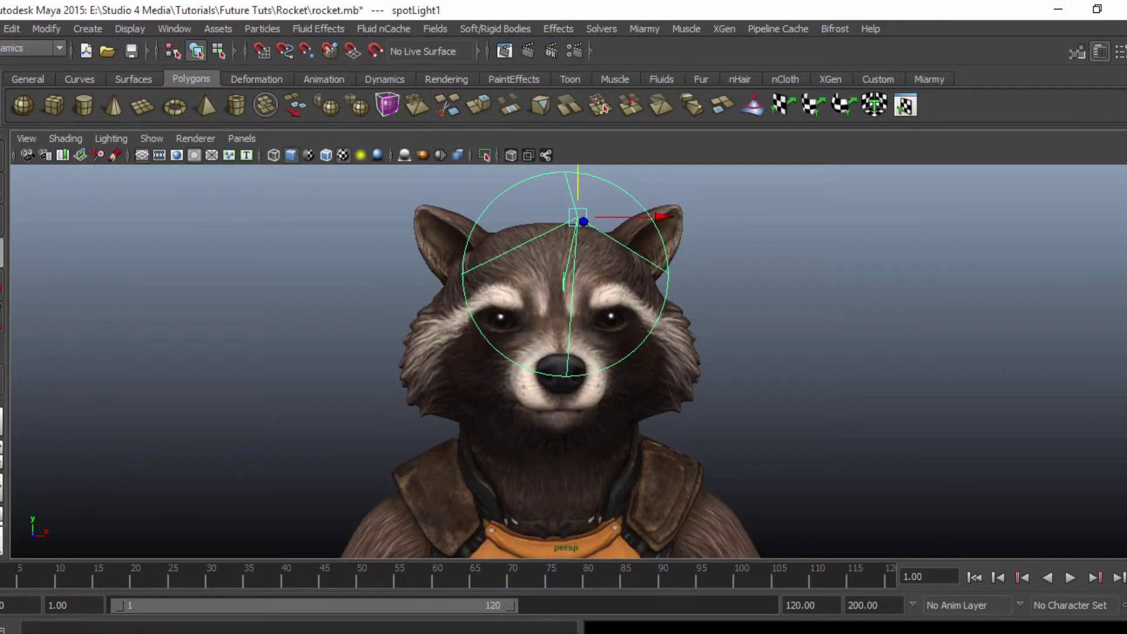
{"action": "key", "text": "ctrl+a"}
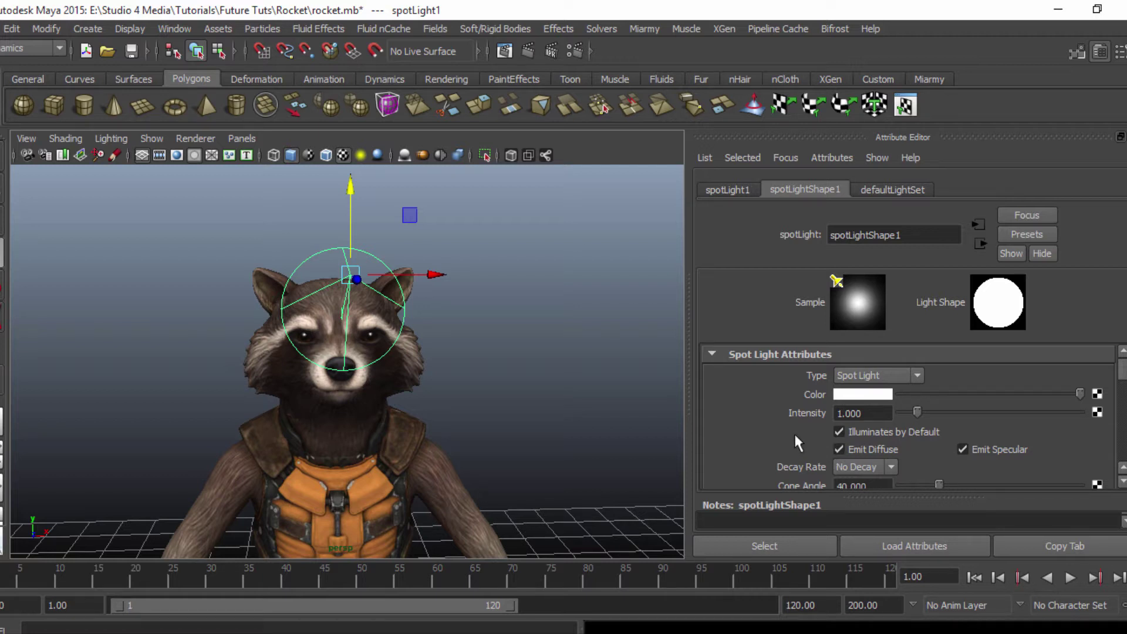
Set spotLight1's intensity to 0.5 and darken its colour to grey.
{"action": "double_click", "coordinate": [869, 413]}
{"action": "type", "text": "0.5"}
{"action": "key", "text": "Return"}
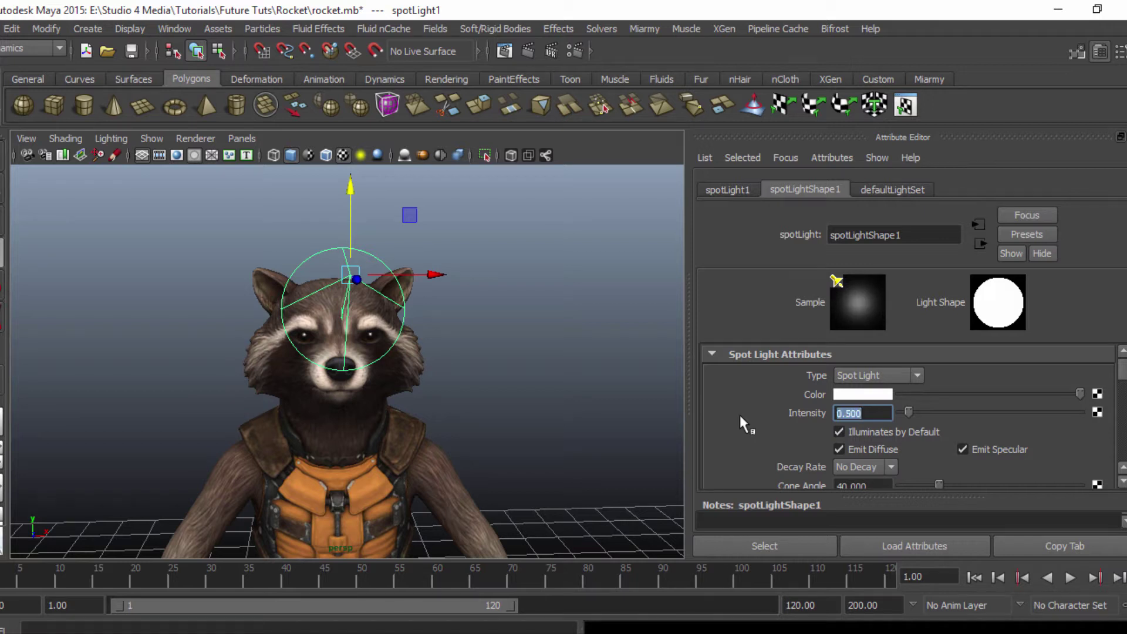
{"action": "left_click", "coordinate": [860, 394]}
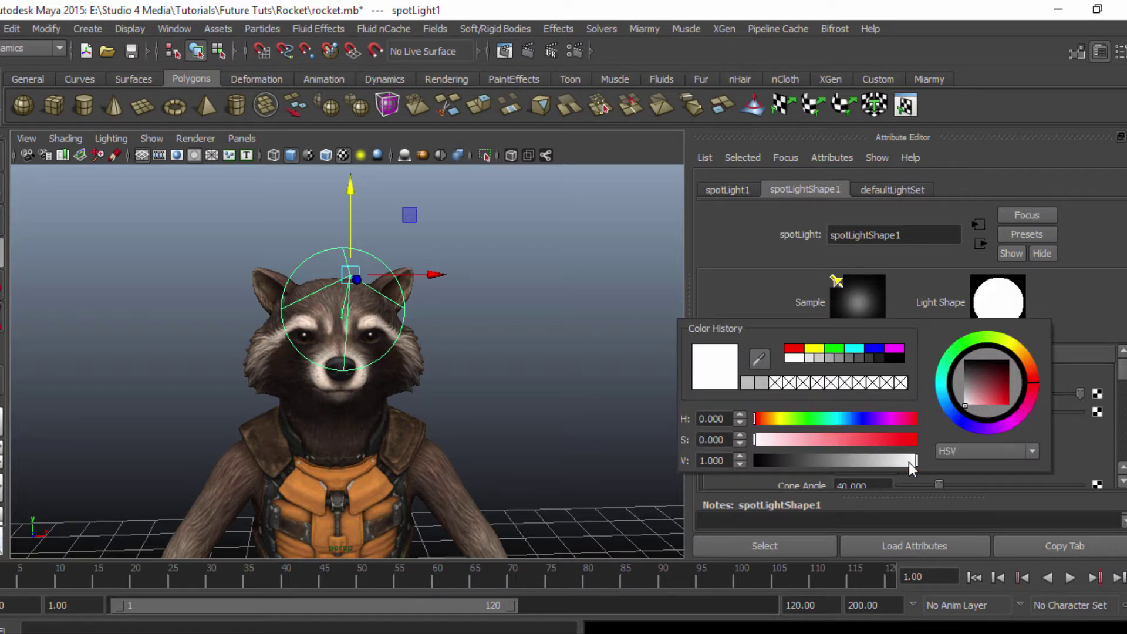
{"action": "left_click_drag", "start_coordinate": [911, 464], "coordinate": [851, 464]}
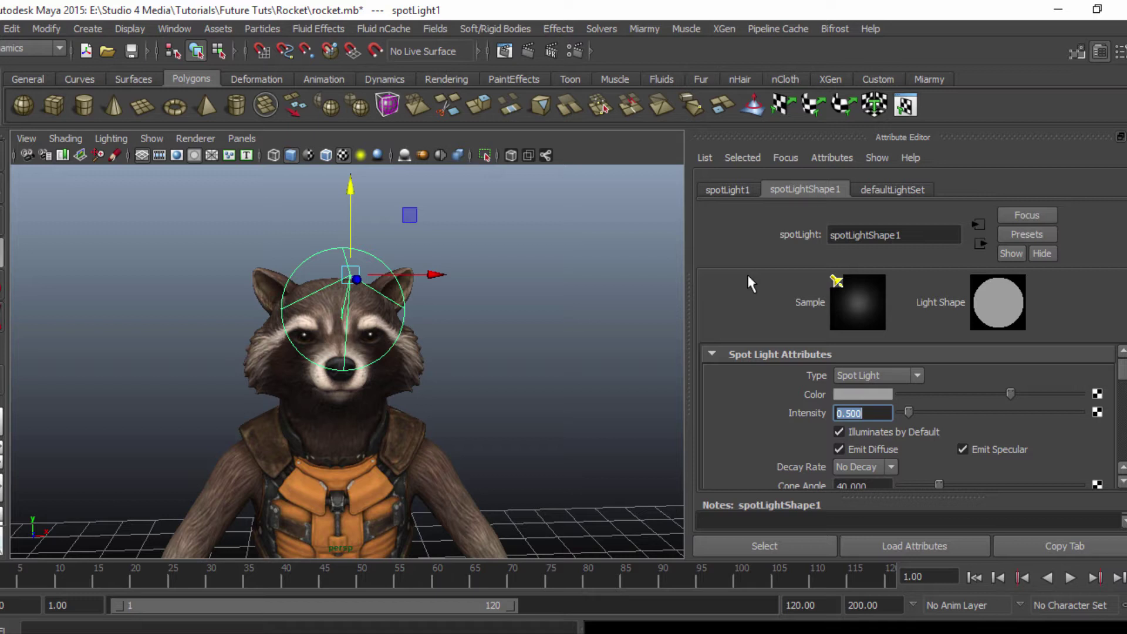
Give spotLight1 Linear decay and a 40 penumbra angle.
{"action": "scroll", "coordinate": [774, 413], "scroll_direction": "down", "scroll_amount": 2}
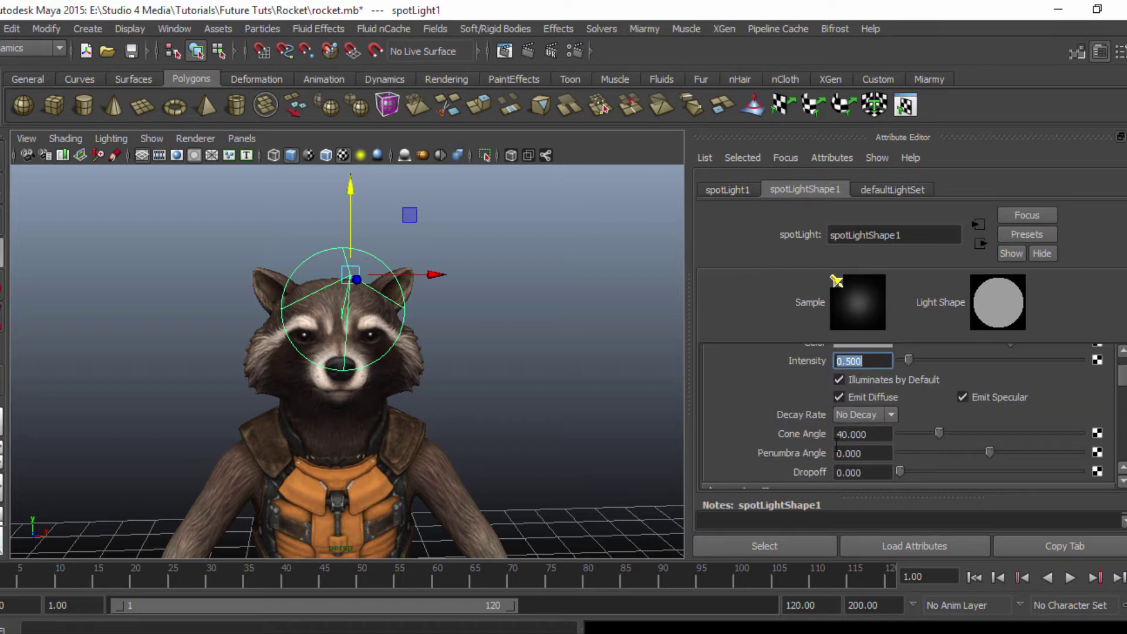
{"action": "left_click", "coordinate": [857, 415]}
{"action": "left_click", "coordinate": [846, 441]}
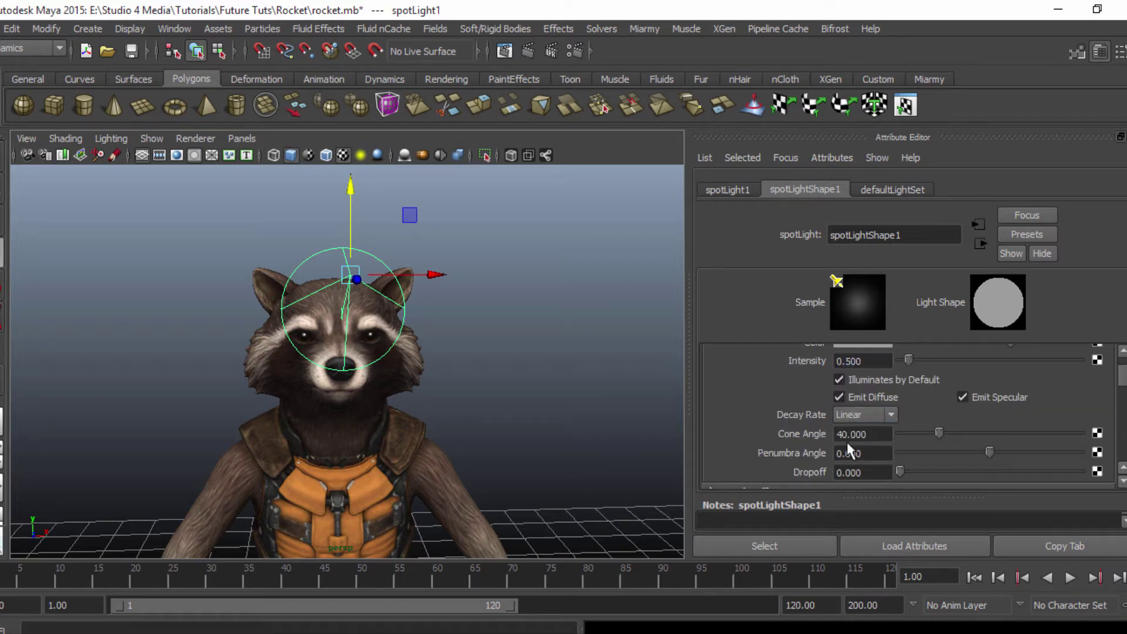
{"action": "left_click", "coordinate": [800, 452]}
{"action": "type", "text": "40"}
{"action": "key", "text": "Return"}
Set spotLight1's dropoff to 10, then lower it to 5.
{"action": "scroll", "coordinate": [798, 449], "scroll_direction": "down", "scroll_amount": 3}
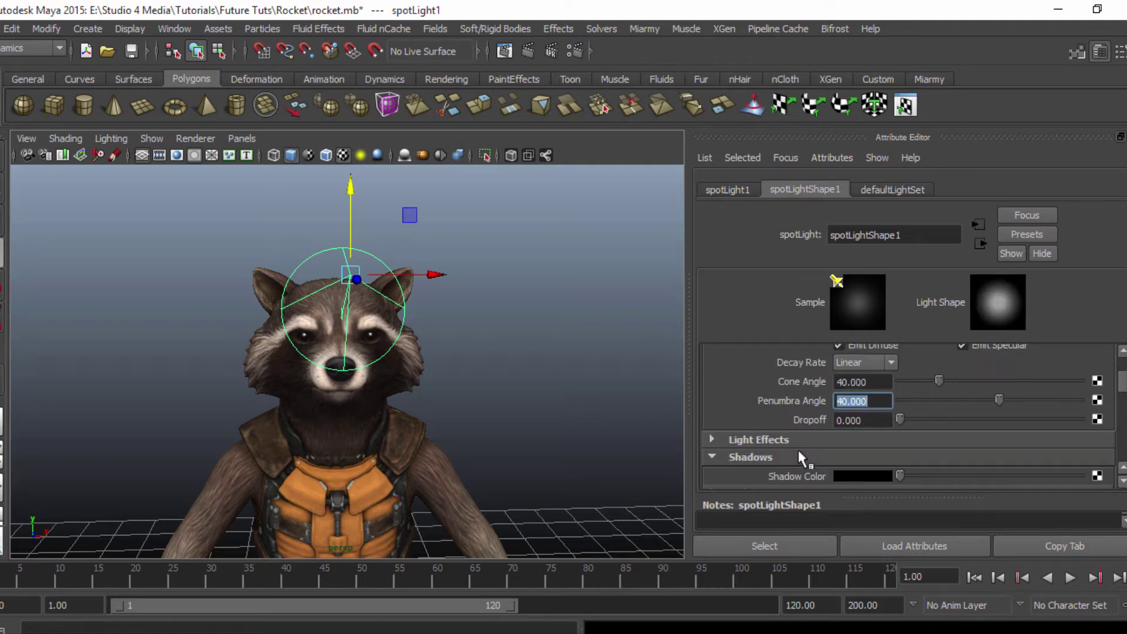
{"action": "left_click", "coordinate": [790, 418]}
{"action": "type", "text": "10"}
{"action": "key", "text": "Return"}
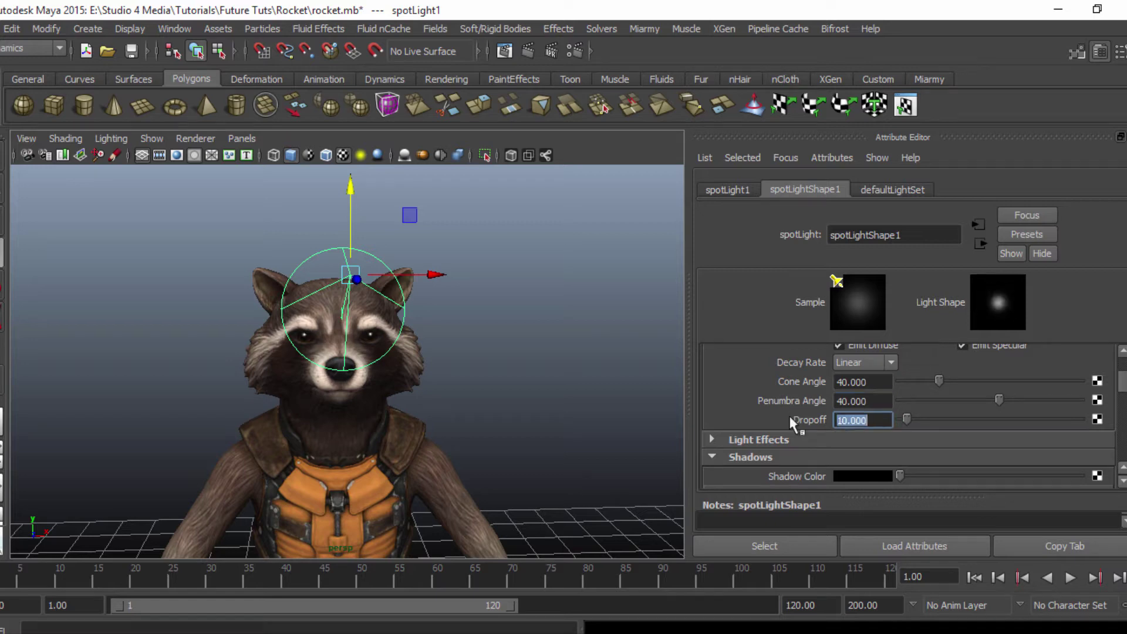
{"action": "type", "text": "5"}
{"action": "key", "text": "Return"}
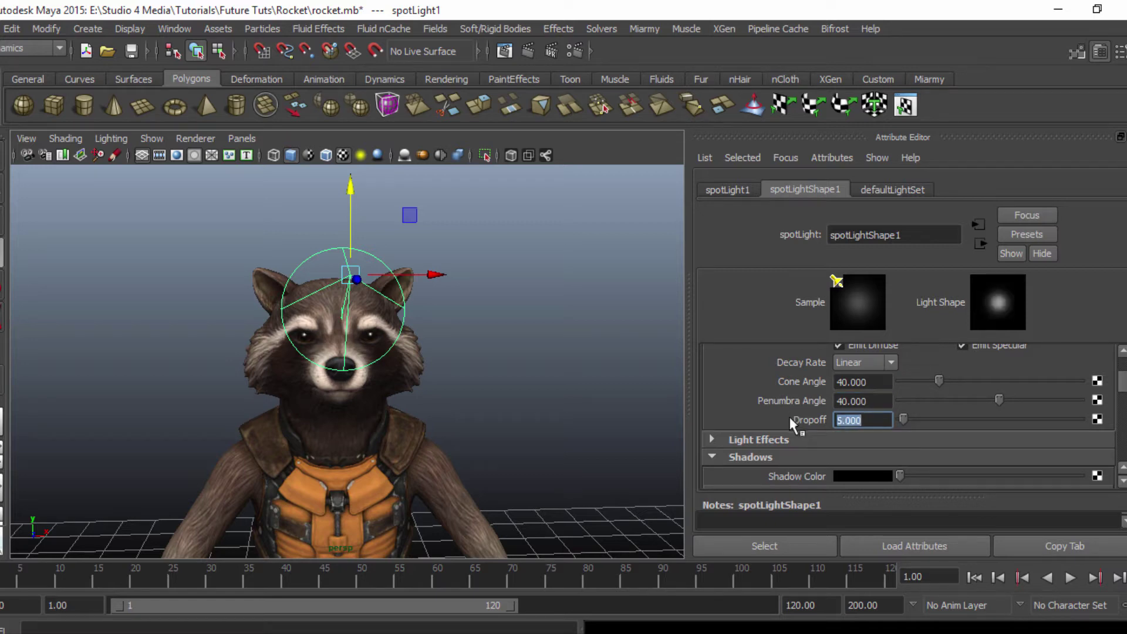
{"action": "scroll", "coordinate": [468, 282], "scroll_direction": "up", "scroll_amount": 4}
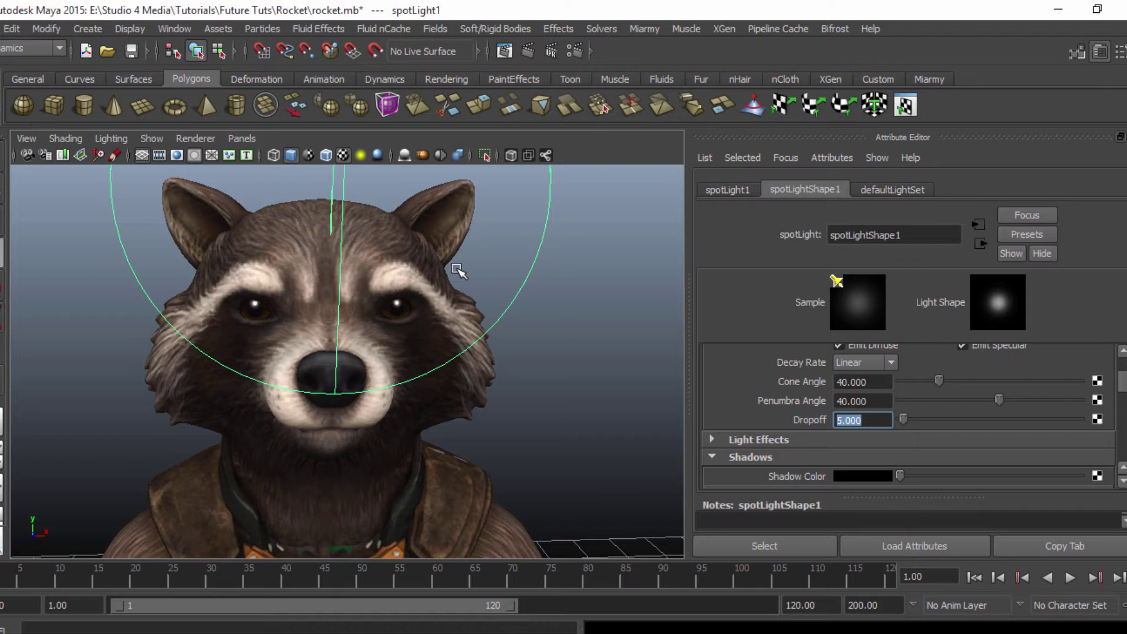
Render a test, raise spotLight1's intensity to 1, and render again.
{"action": "left_click", "coordinate": [529, 51]}
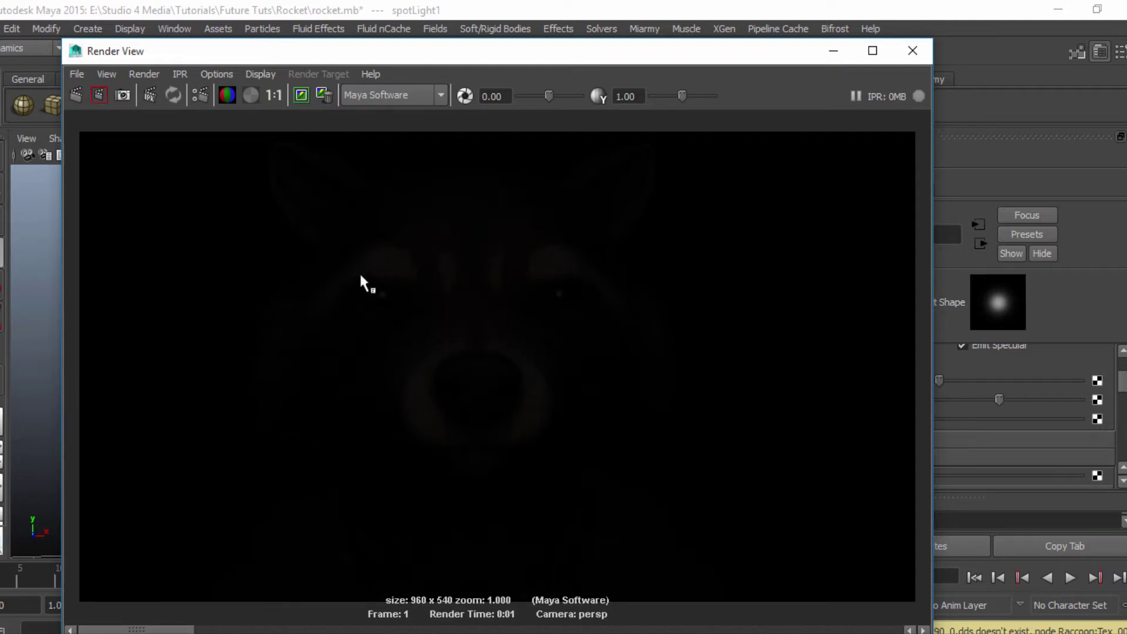
{"action": "left_click", "coordinate": [912, 45]}
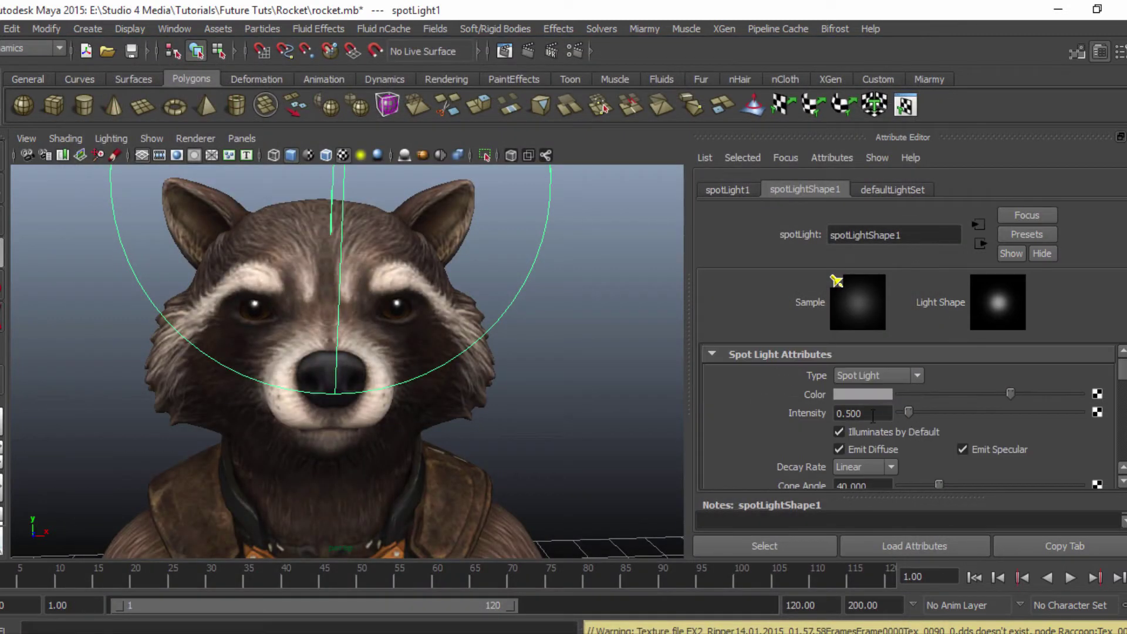
{"action": "left_click_drag", "start_coordinate": [872, 415], "coordinate": [766, 417]}
{"action": "type", "text": "1"}
{"action": "key", "text": "Return"}
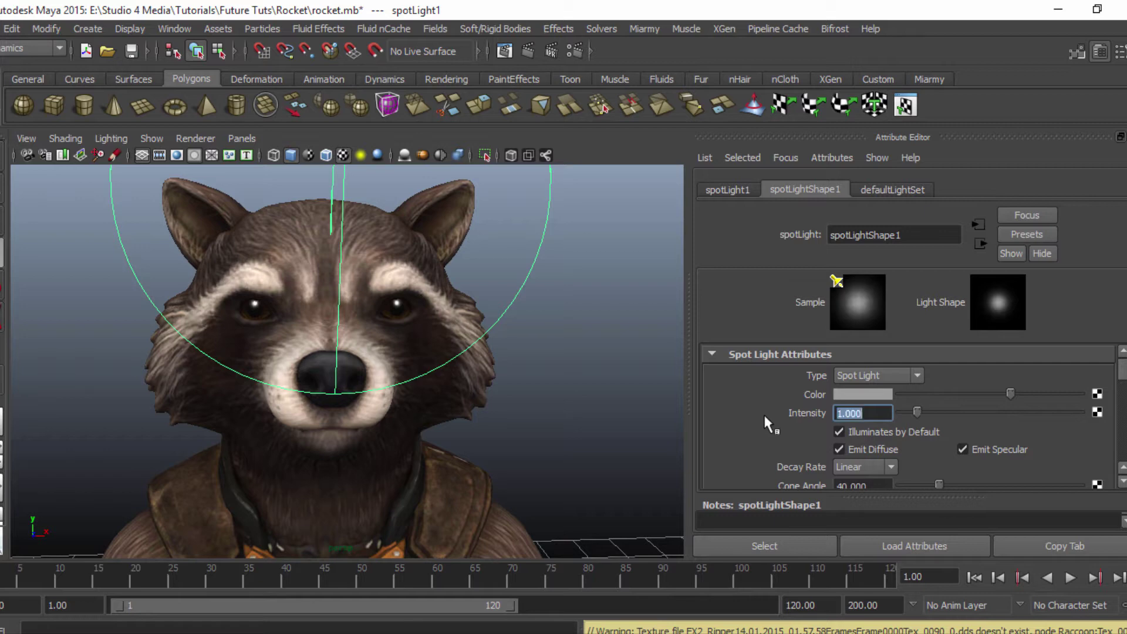
{"action": "left_click", "coordinate": [520, 51]}
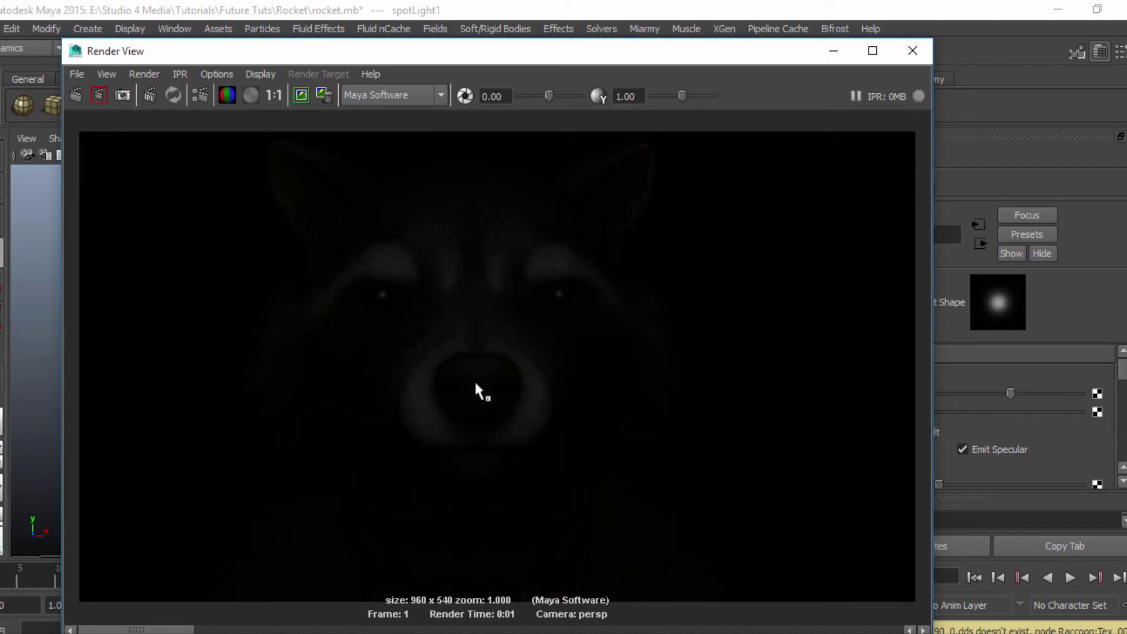
Close the render, hide the Attribute Editor, and create a second spot light.
{"action": "left_click", "coordinate": [914, 50]}
{"action": "key", "text": "ctrl+a"}
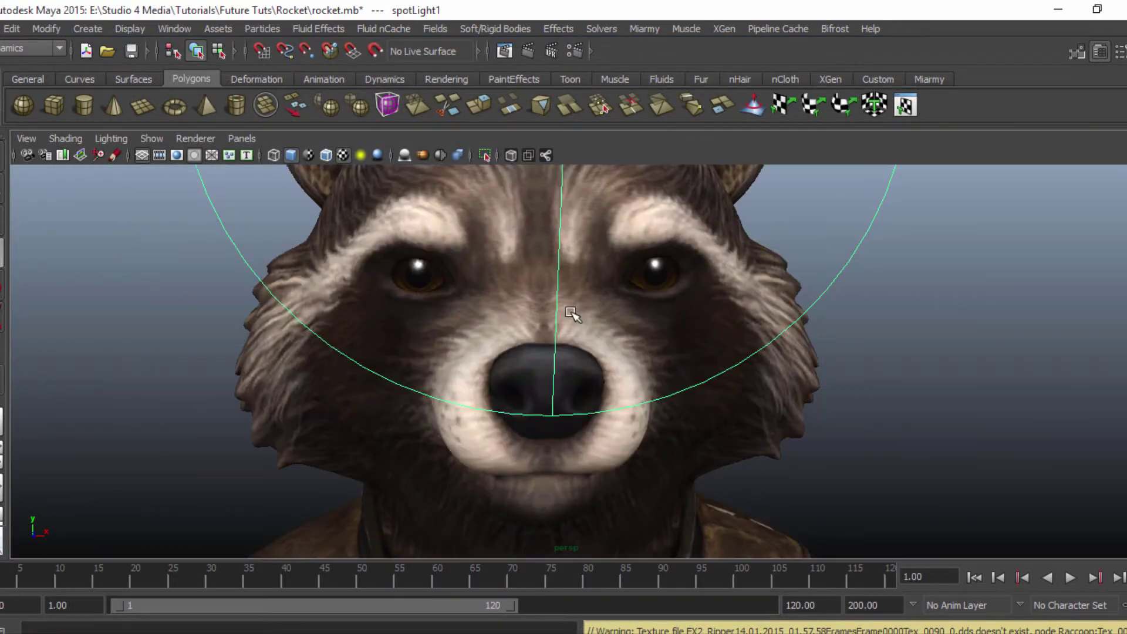
{"action": "left_click", "coordinate": [89, 28]}
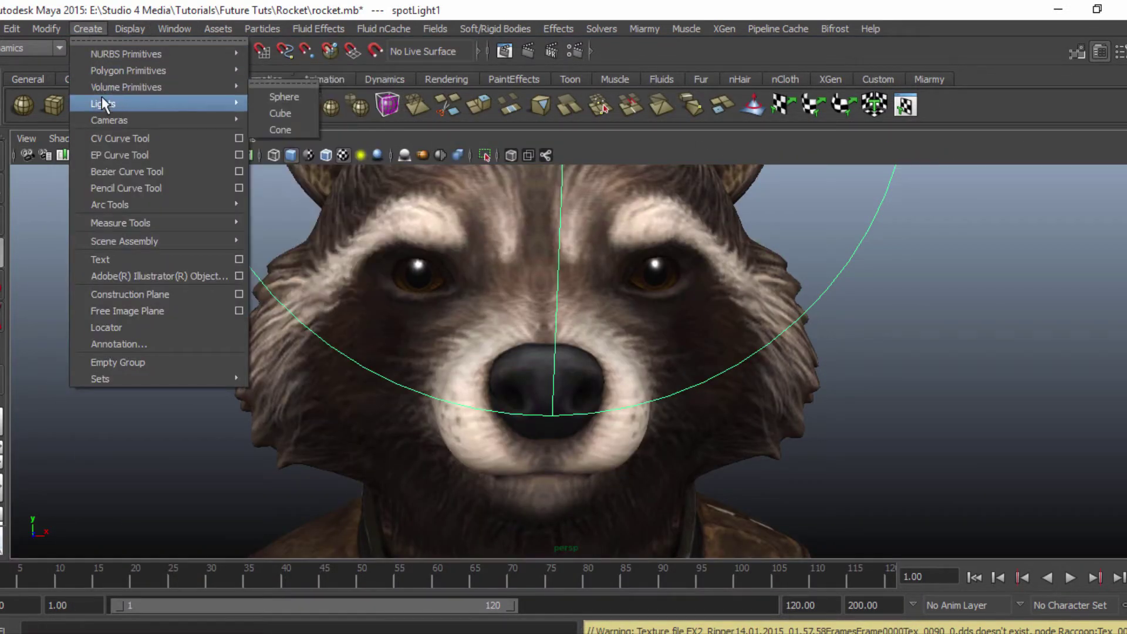
{"action": "mouse_move", "coordinate": [210, 100]}
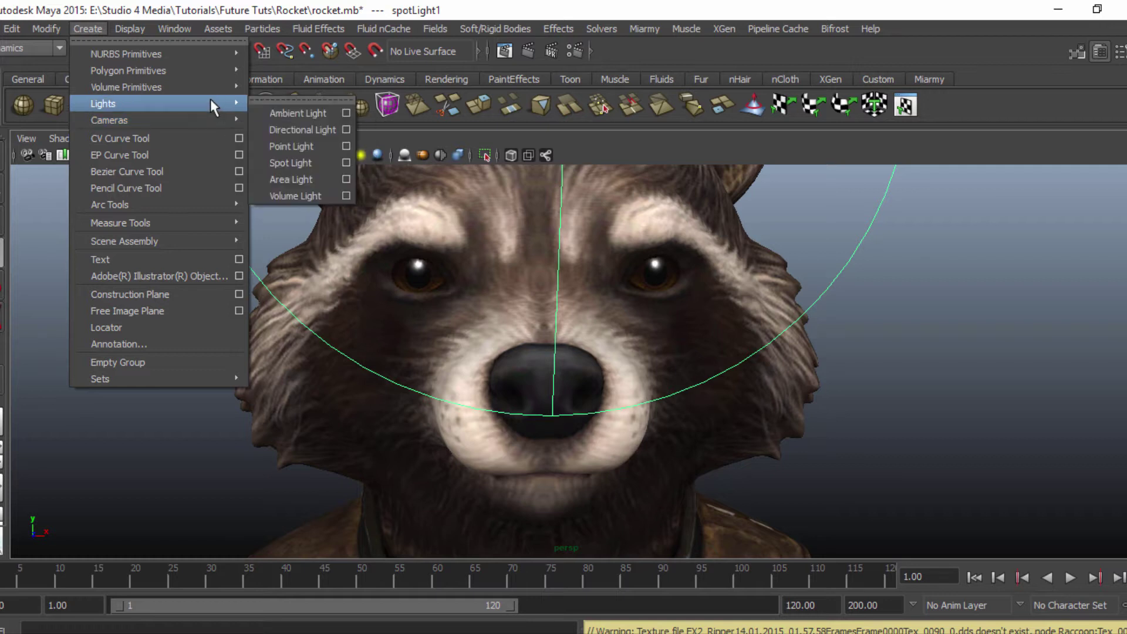
{"action": "left_click", "coordinate": [288, 162]}
Look through spotLight2 and aim it so the raccoon's head is centred in its cone.
{"action": "left_click", "coordinate": [235, 138]}
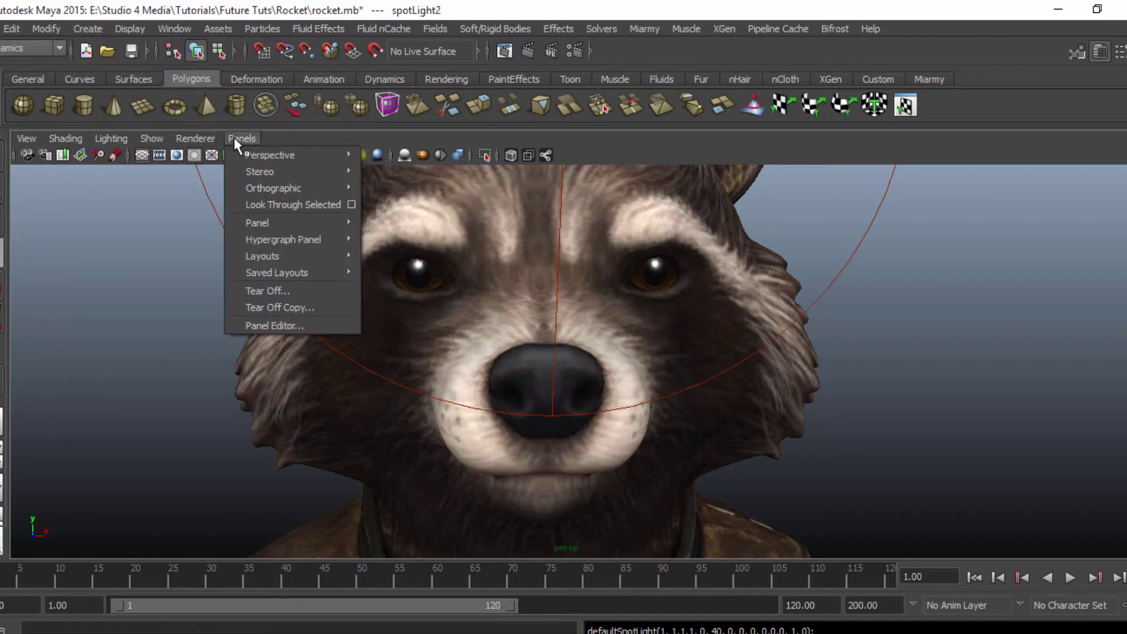
{"action": "left_click", "coordinate": [291, 203]}
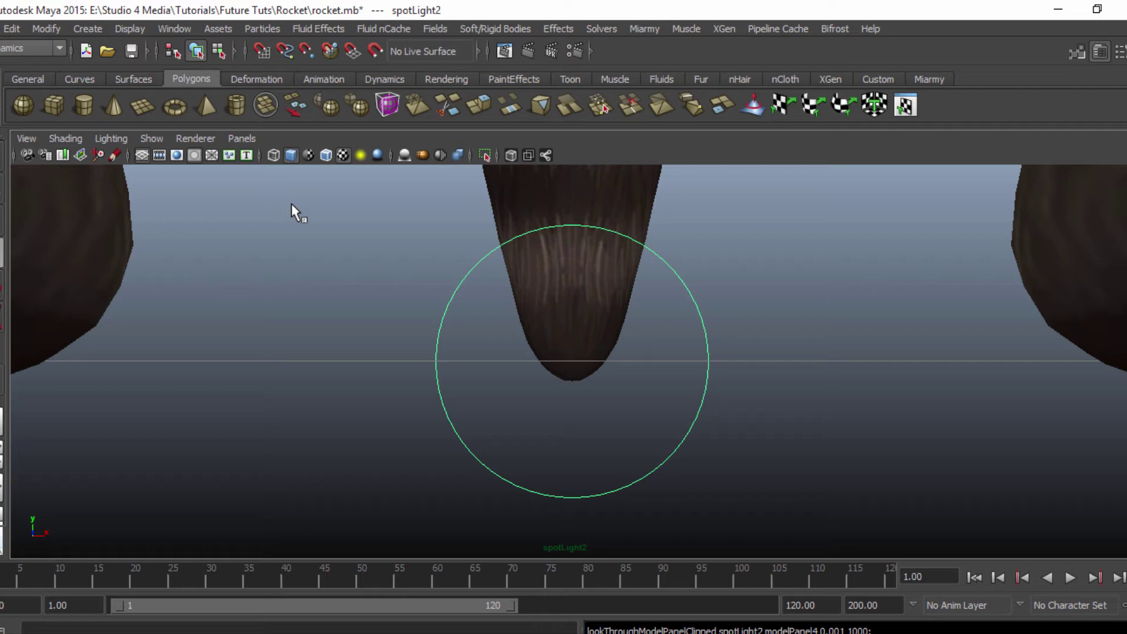
{"action": "left_click_drag", "start_coordinate": [291, 203], "coordinate": [531, 460], "text": "alt"}
{"action": "right_click_drag", "start_coordinate": [530, 460], "coordinate": [574, 317], "text": "alt"}
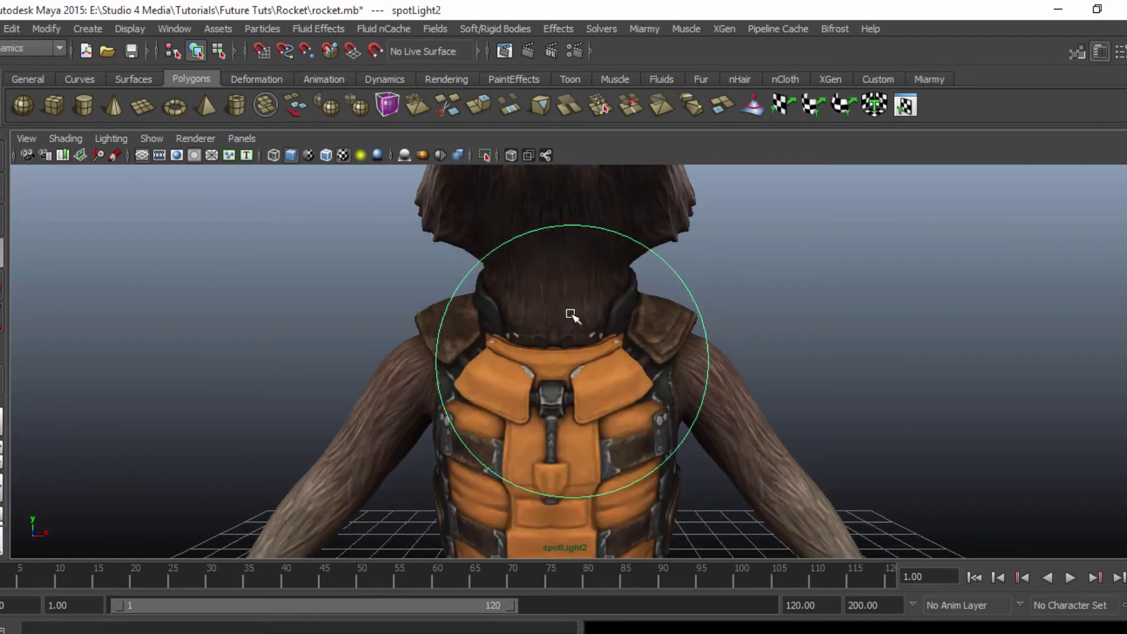
{"action": "middle_click_drag", "start_coordinate": [573, 317], "coordinate": [575, 378], "text": "alt"}
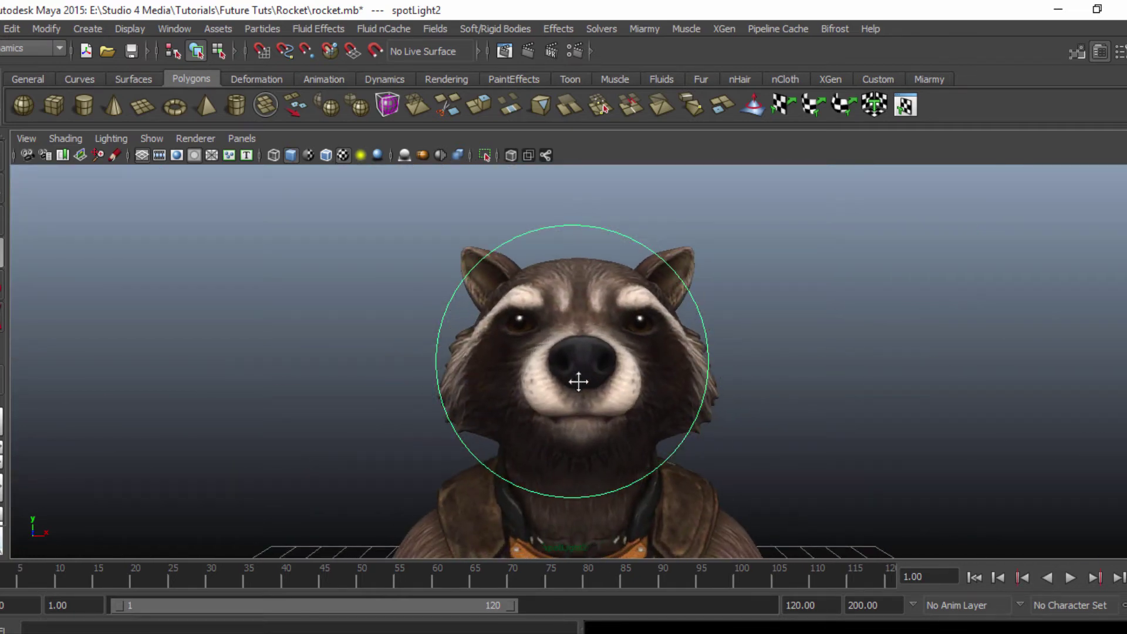
{"action": "left_click_drag", "start_coordinate": [576, 378], "coordinate": [593, 413], "text": "alt"}
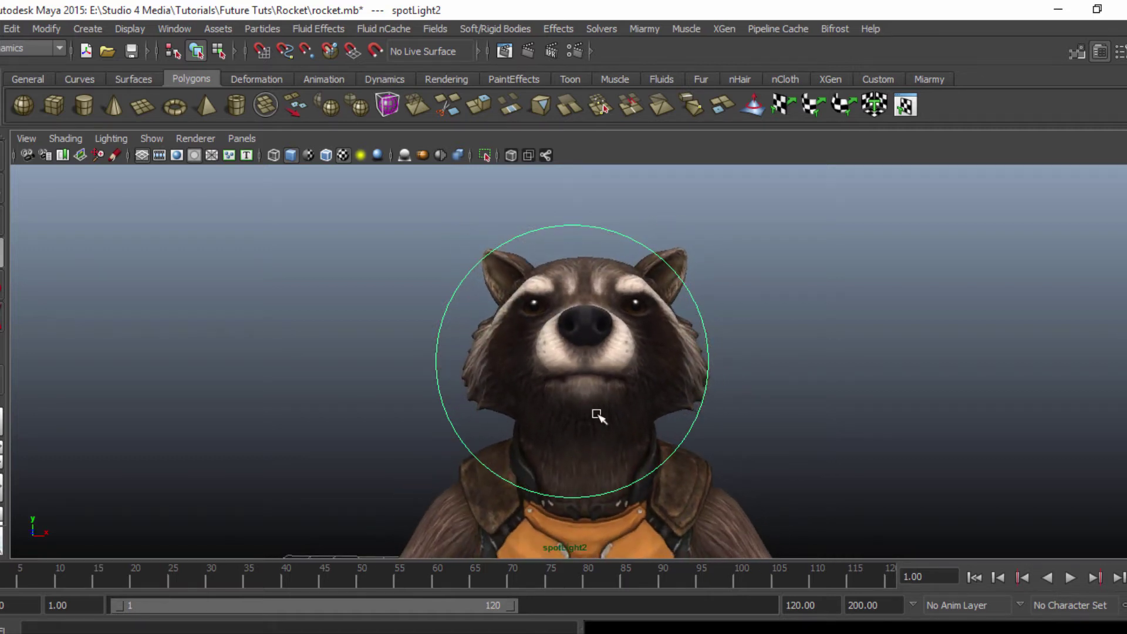
{"action": "middle_click_drag", "start_coordinate": [599, 415], "coordinate": [590, 411], "text": "alt"}
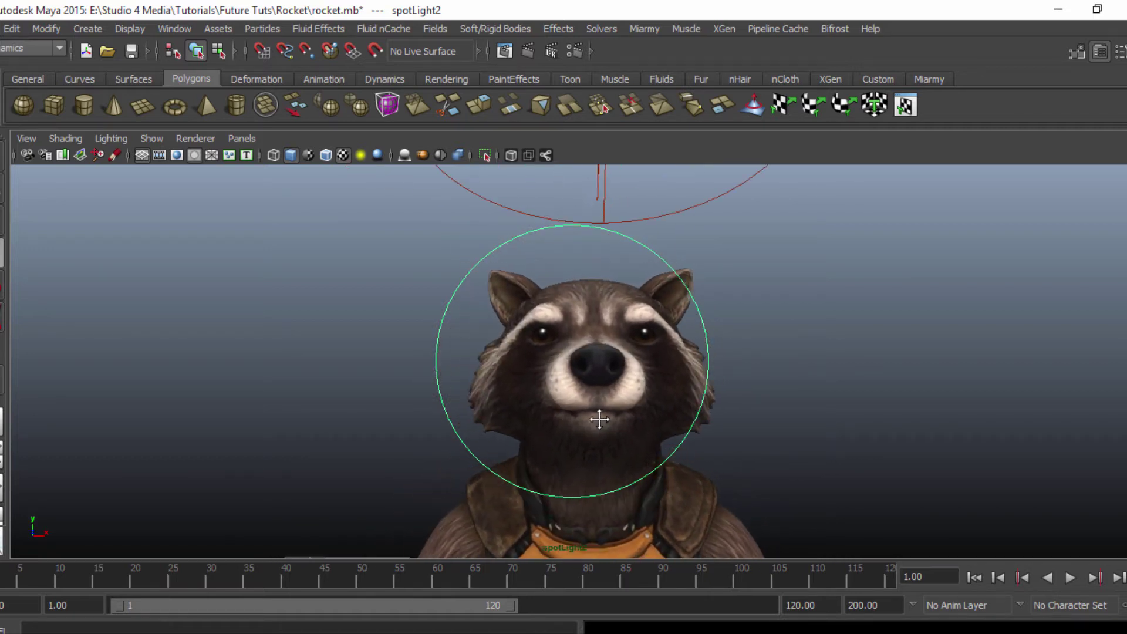
{"action": "left_click_drag", "start_coordinate": [590, 411], "coordinate": [593, 417], "text": "alt"}
{"action": "middle_click_drag", "start_coordinate": [594, 417], "coordinate": [582, 422], "text": "alt"}
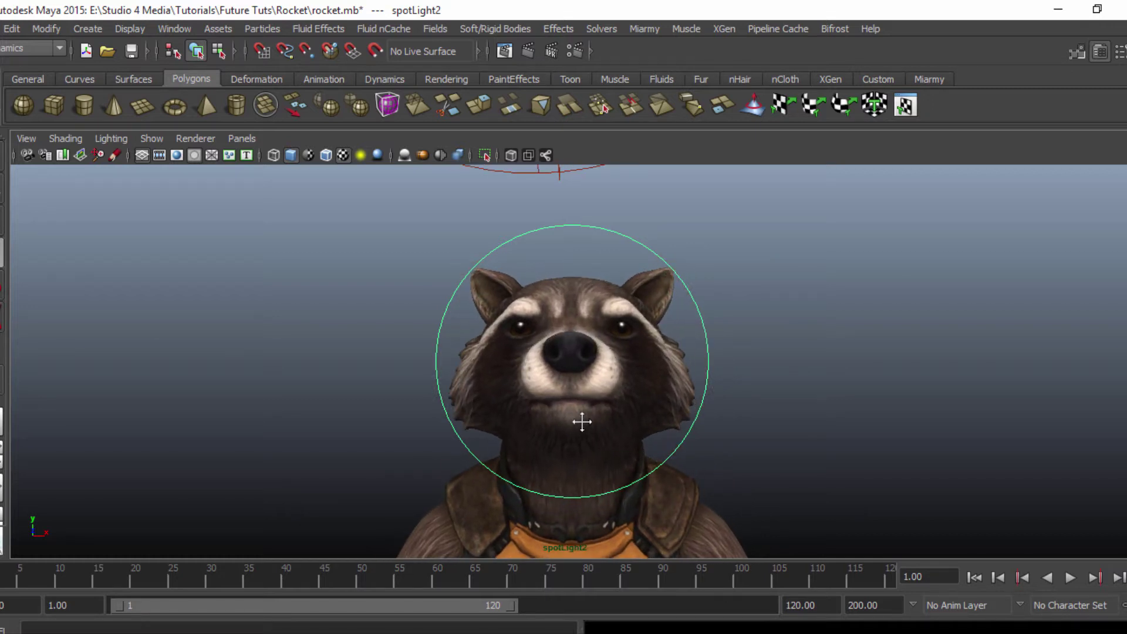
{"action": "right_click_drag", "start_coordinate": [582, 421], "coordinate": [590, 418], "text": "alt"}
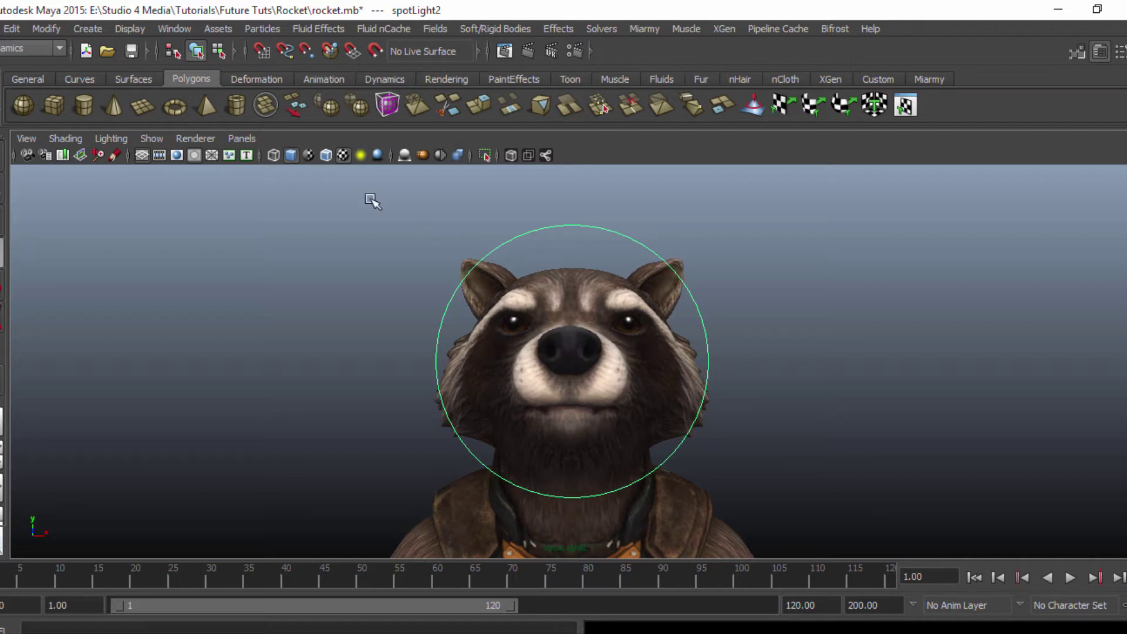
Switch back to the persp camera and reframe the raccoon from the front.
{"action": "left_click", "coordinate": [251, 138]}
{"action": "mouse_move", "coordinate": [324, 156]}
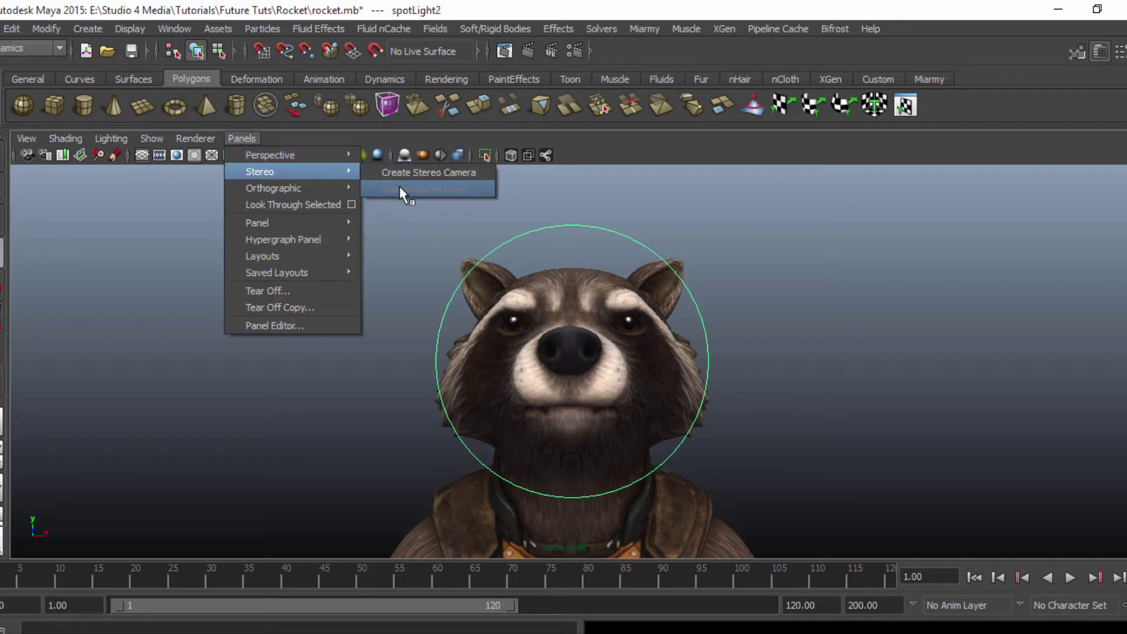
{"action": "left_click", "coordinate": [390, 188]}
{"action": "right_click_drag", "start_coordinate": [587, 324], "coordinate": [478, 377], "text": "alt"}
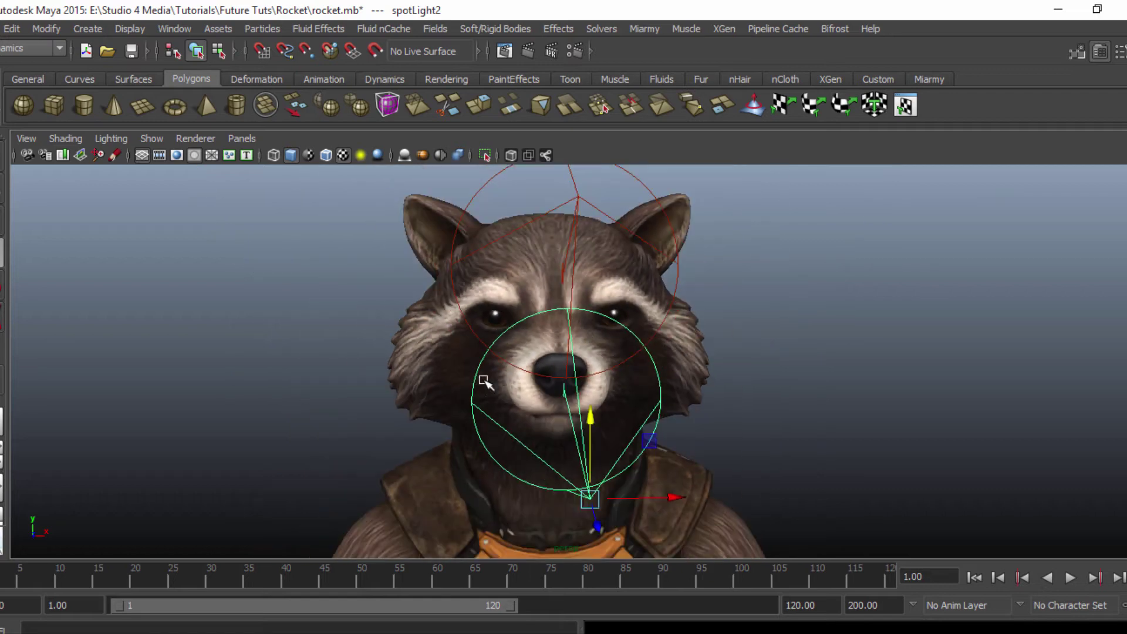
{"action": "mouse_move", "coordinate": [478, 377]}
{"action": "left_mouse_down", "text": "alt"}
{"action": "mouse_move", "coordinate": [576, 382]}
{"action": "mouse_move", "coordinate": [480, 382]}
{"action": "left_mouse_up", "text": "alt"}
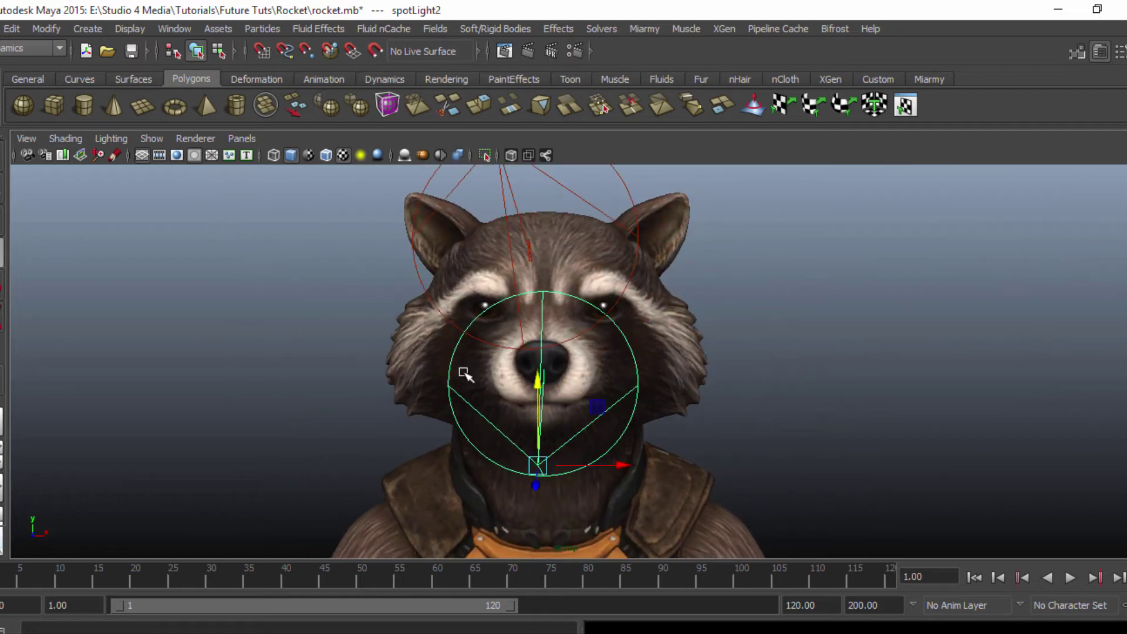
{"action": "scroll", "coordinate": [465, 374], "scroll_direction": "up", "scroll_amount": 2}
Render a test frame with both spotlights, inspect it, and close it.
{"action": "left_click", "coordinate": [528, 51]}
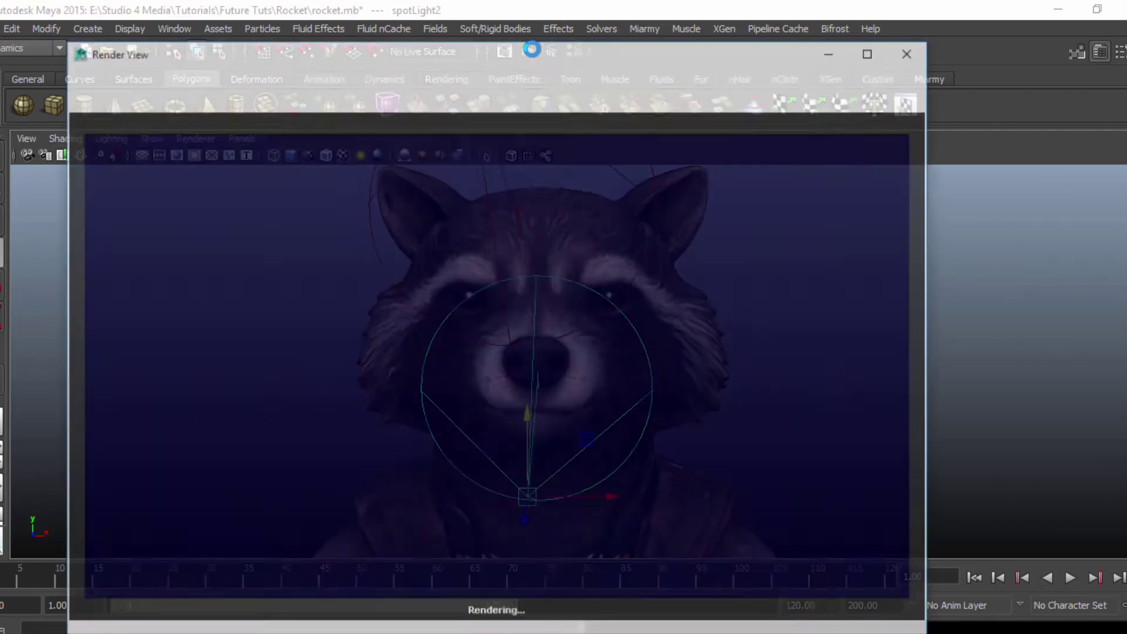
{"action": "scroll", "coordinate": [523, 293], "scroll_direction": "up", "scroll_amount": 2}
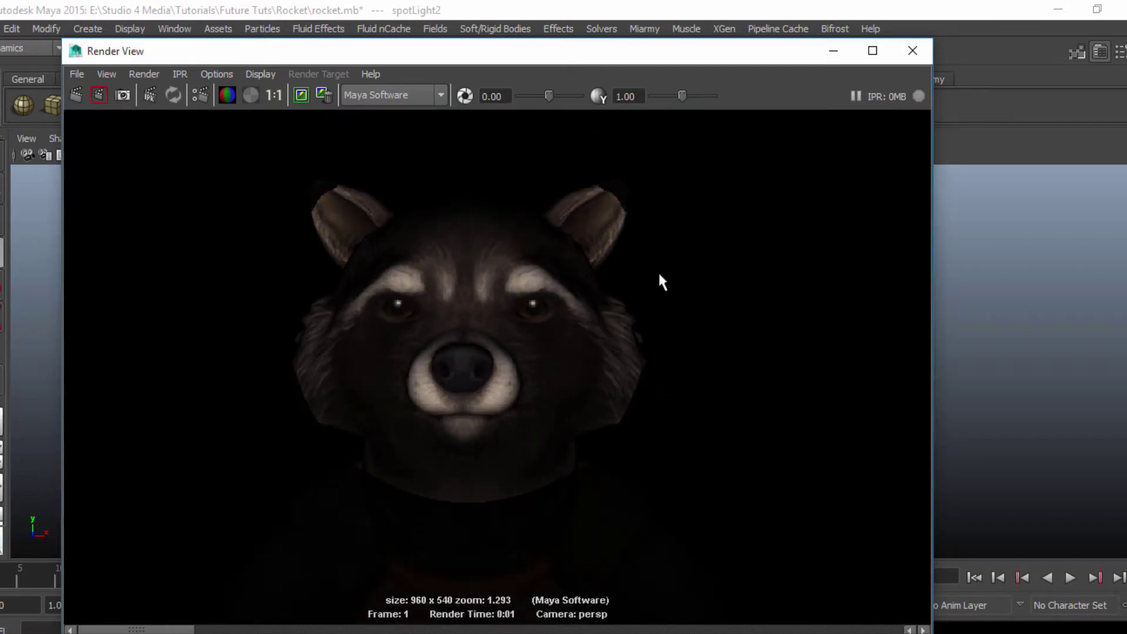
{"action": "scroll", "coordinate": [503, 236], "scroll_direction": "down", "scroll_amount": 1}
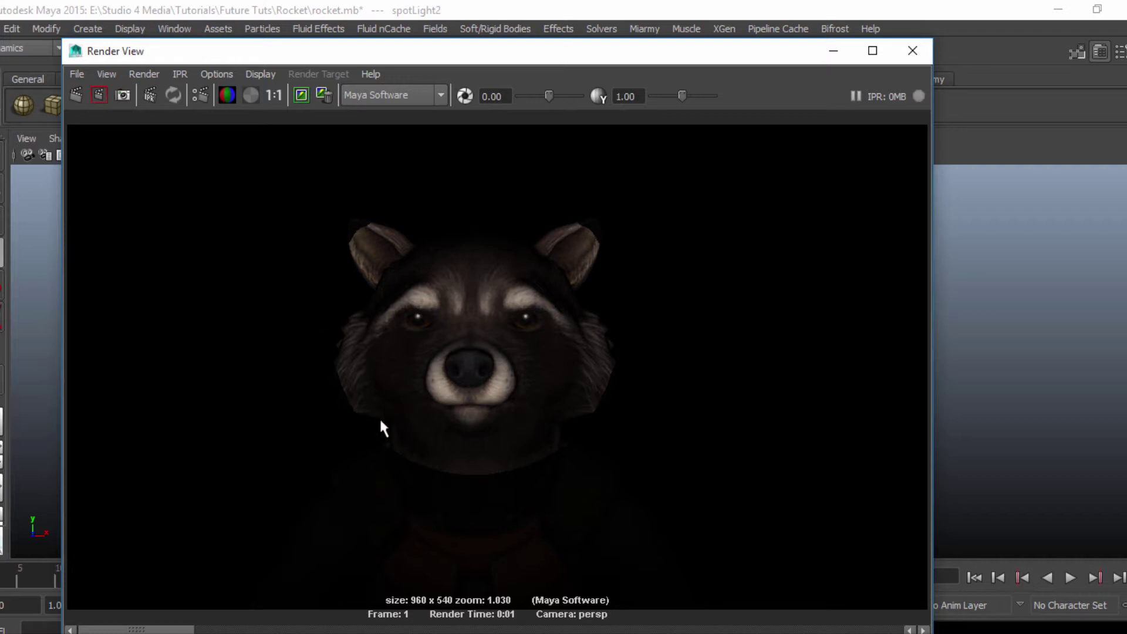
{"action": "scroll", "coordinate": [381, 428], "scroll_direction": "up", "scroll_amount": 1}
{"action": "left_click", "coordinate": [912, 52]}
Move the view closer to the raccoon and re-render from there.
{"action": "middle_click_drag", "start_coordinate": [594, 314], "coordinate": [666, 373], "text": "alt"}
{"action": "left_click_drag", "start_coordinate": [666, 372], "coordinate": [639, 408], "text": "alt"}
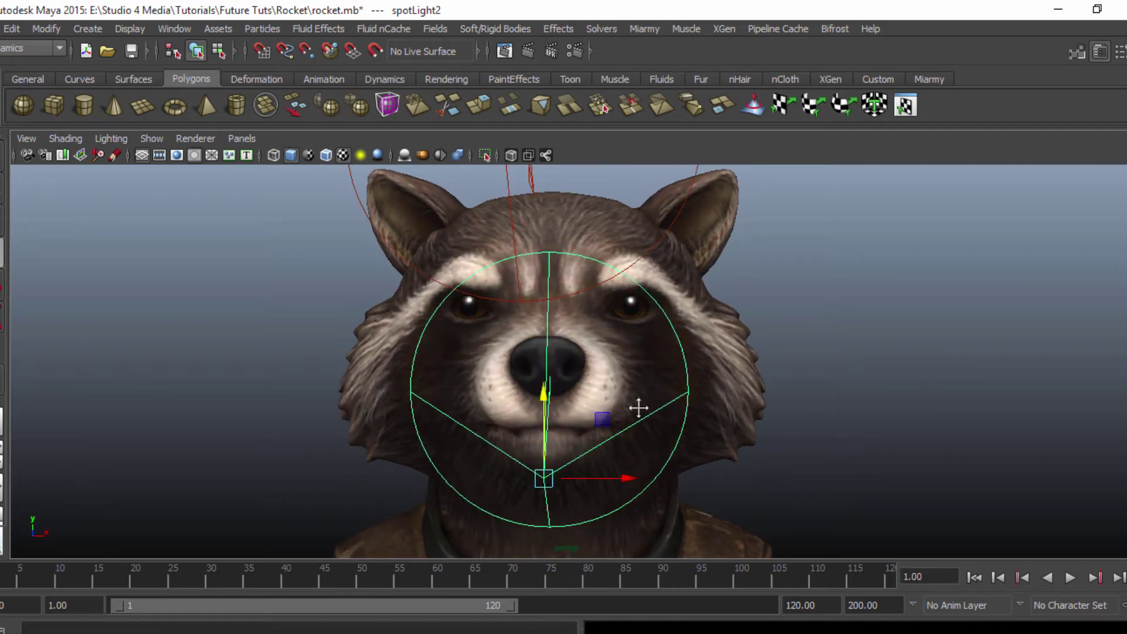
{"action": "left_click", "coordinate": [530, 51]}
{"action": "left_click", "coordinate": [920, 58]}
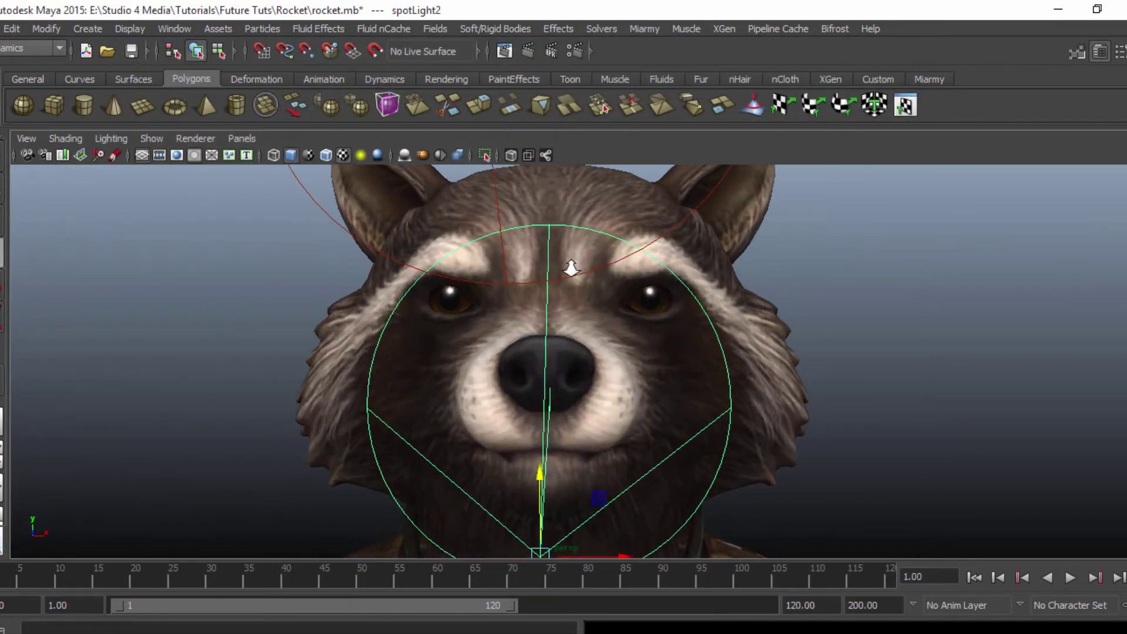
{"action": "left_click", "coordinate": [537, 45]}
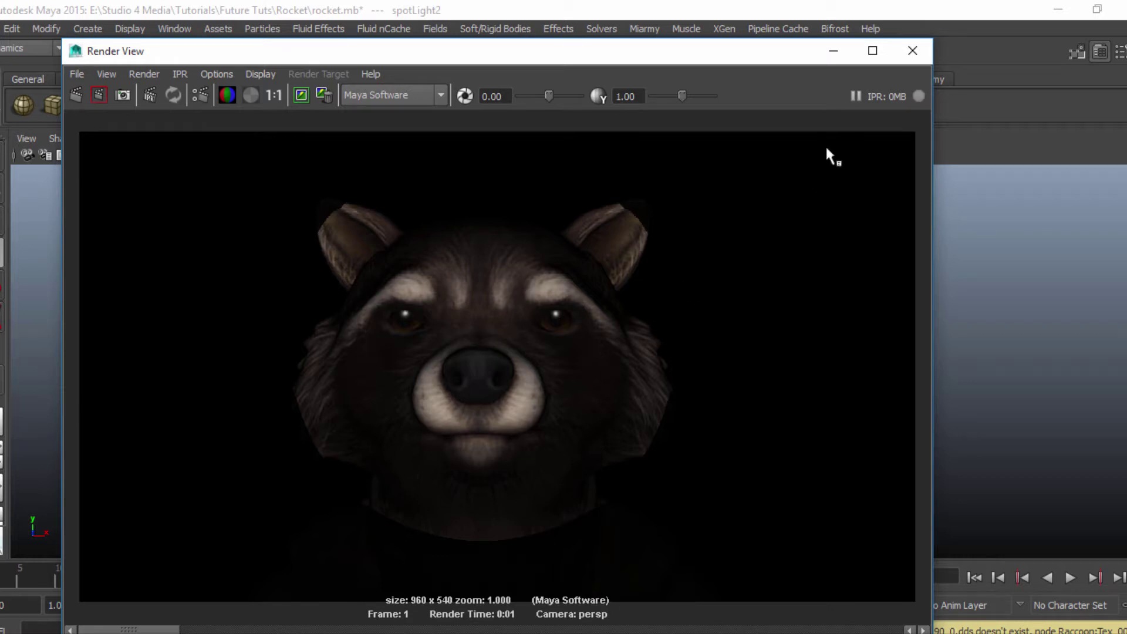
{"action": "left_click", "coordinate": [917, 61]}
Raise spotLight2's intensity to about 4.8 and render a brighter test.
{"action": "key", "text": "ctrl+a"}
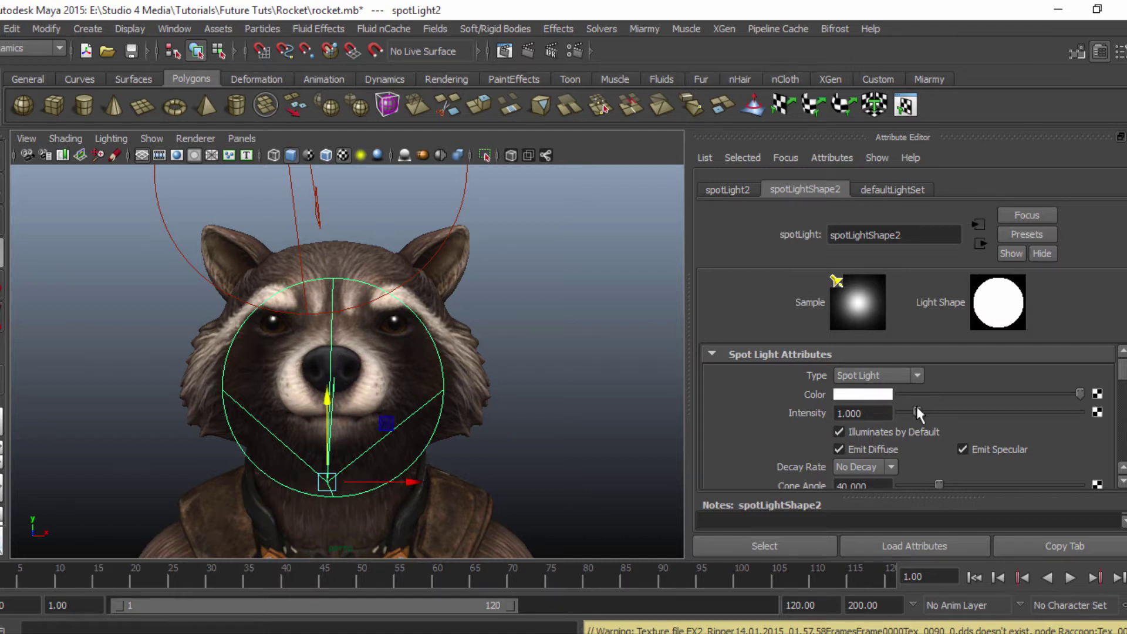
{"action": "left_click_drag", "start_coordinate": [917, 411], "coordinate": [986, 411]}
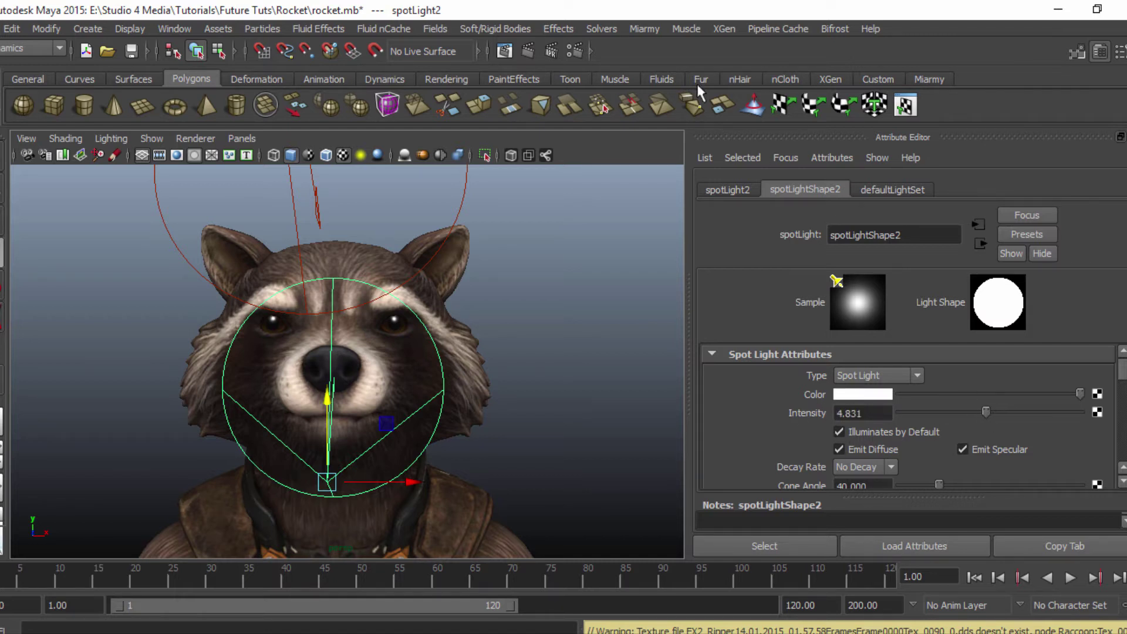
{"action": "left_click", "coordinate": [532, 49]}
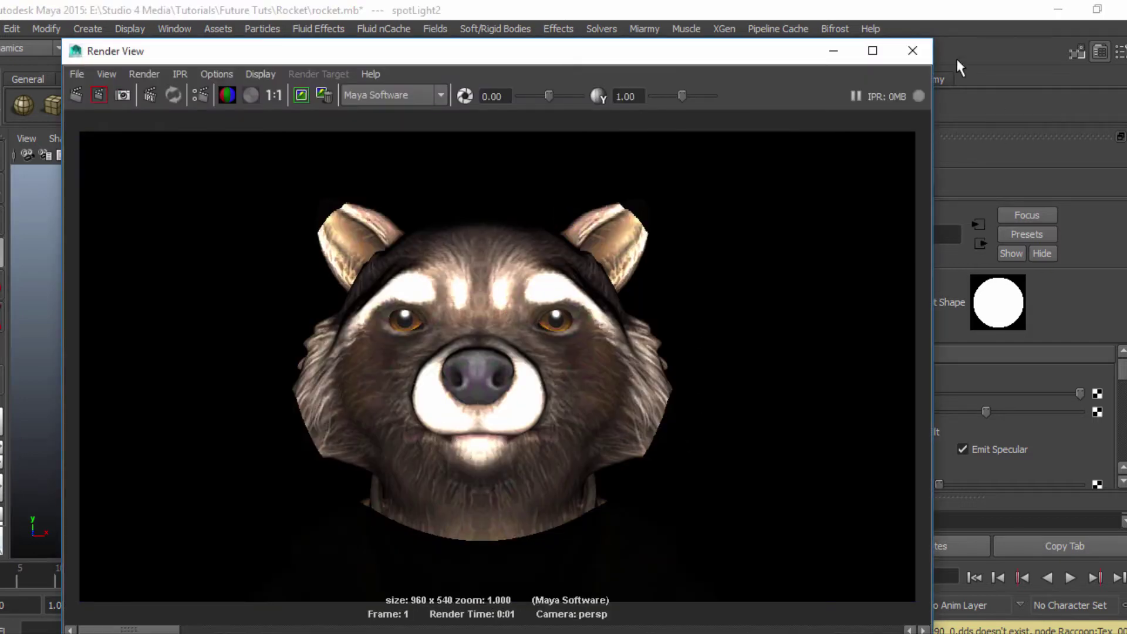
{"action": "left_click", "coordinate": [909, 52]}
Reset spotLight2's intensity to 1.
{"action": "double_click", "coordinate": [854, 414]}
{"action": "type", "text": "1"}
{"action": "key", "text": "Return"}
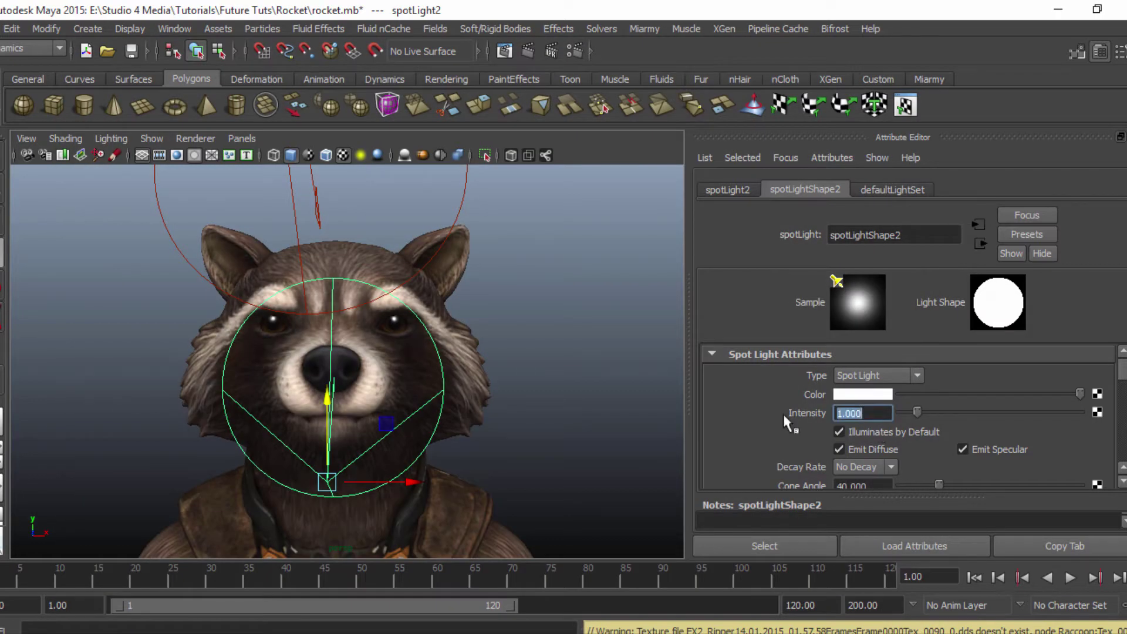
{"action": "scroll", "coordinate": [783, 412], "scroll_direction": "down", "scroll_amount": 3}
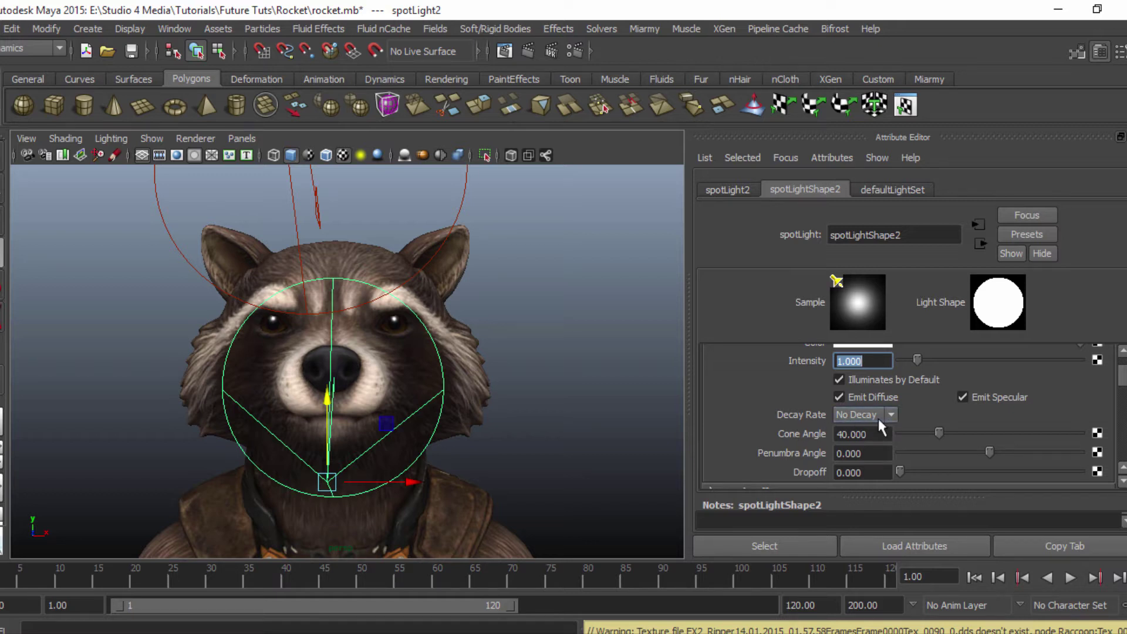
Reselect spotLight2 and change its Decay Rate from No Decay to Linear.
{"action": "left_click", "coordinate": [601, 368]}
{"action": "left_click", "coordinate": [333, 416]}
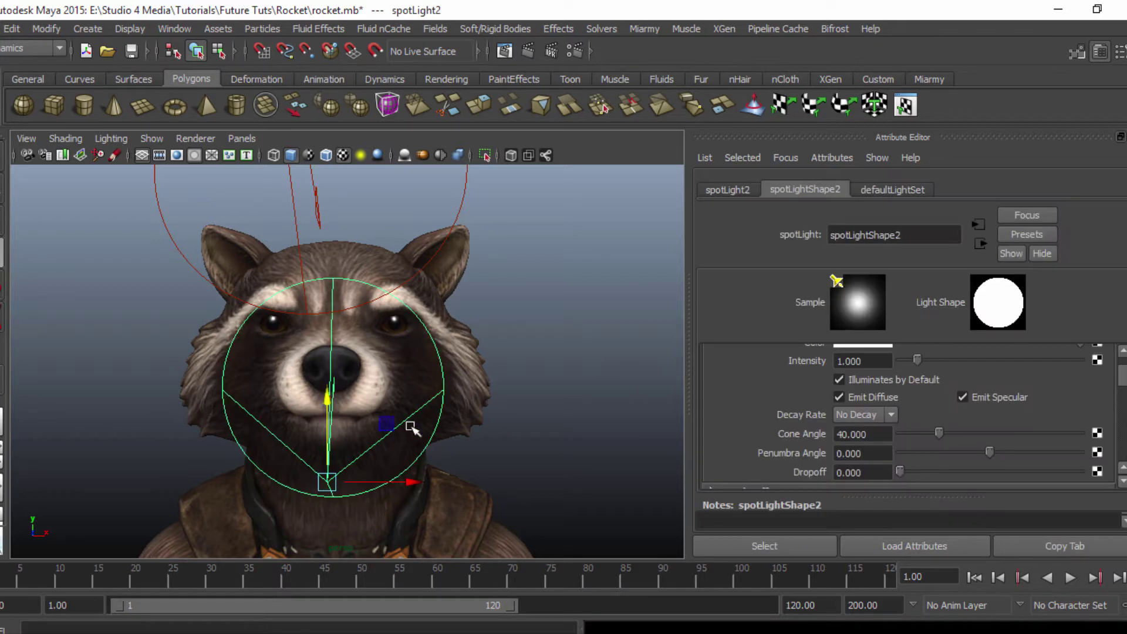
{"action": "left_click", "coordinate": [879, 415]}
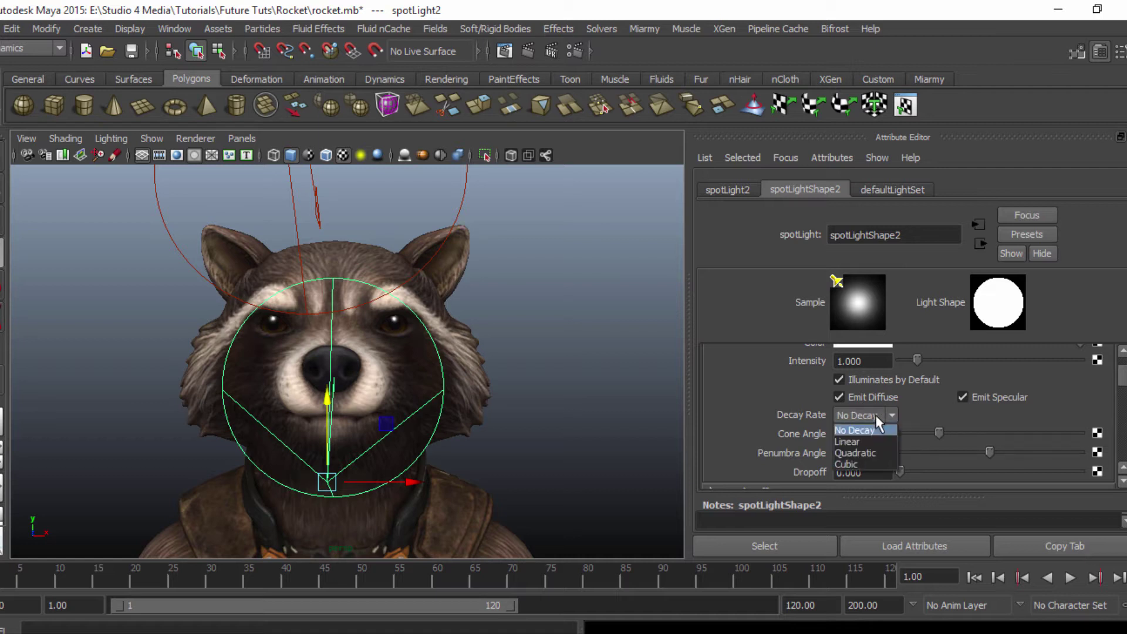
{"action": "left_click", "coordinate": [860, 445]}
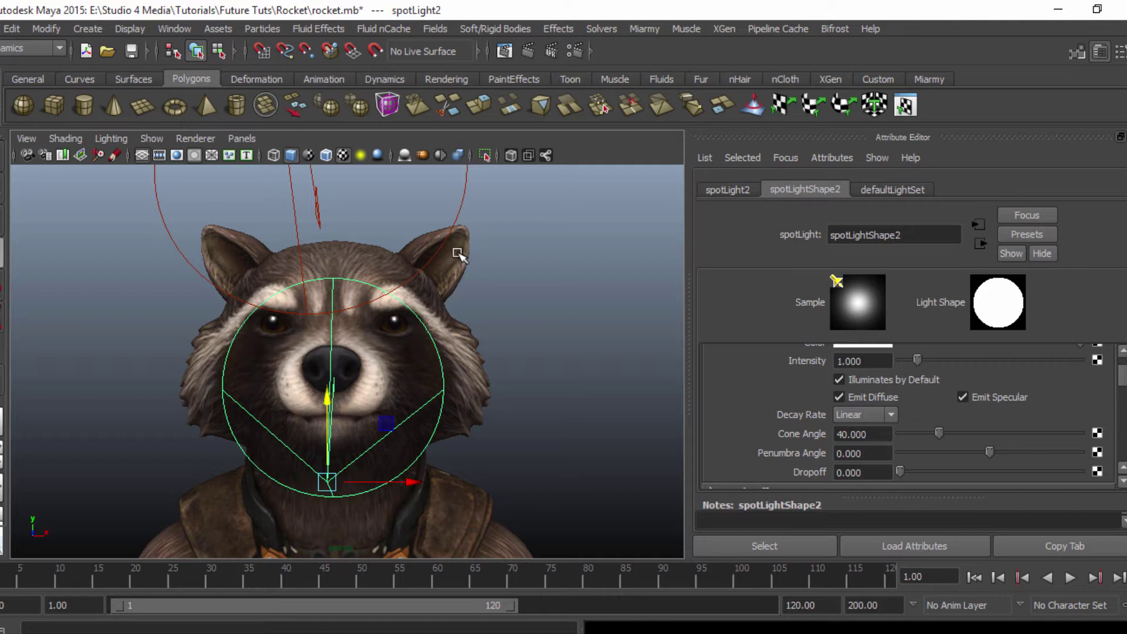
Try Quadratic decay on spotLight2, then settle back on Linear.
{"action": "left_click", "coordinate": [854, 415]}
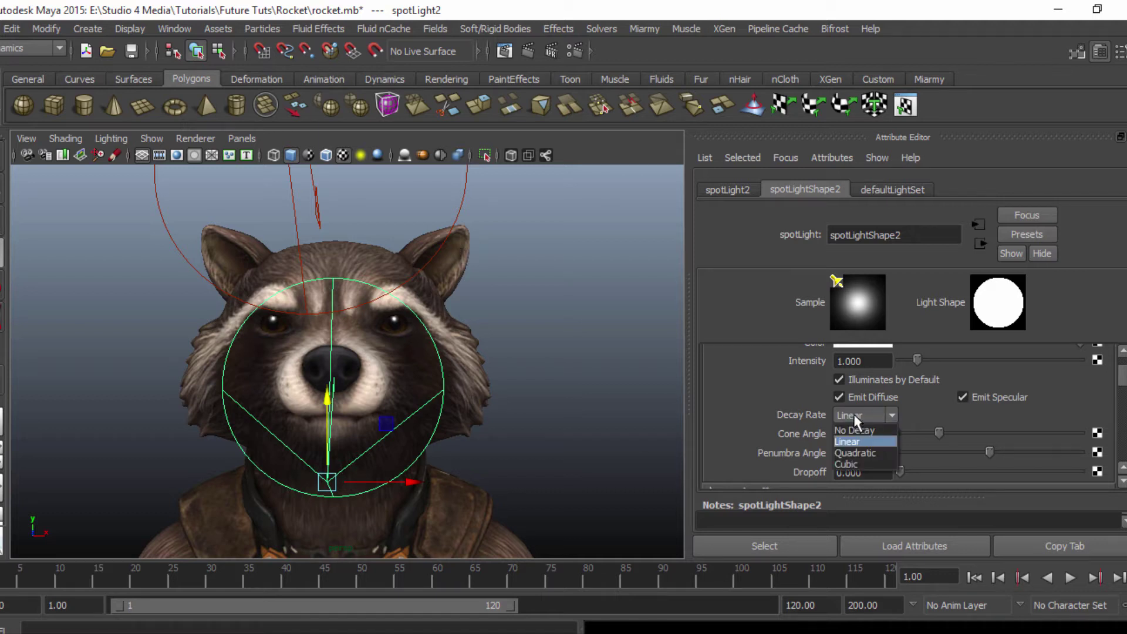
{"action": "left_click", "coordinate": [887, 453]}
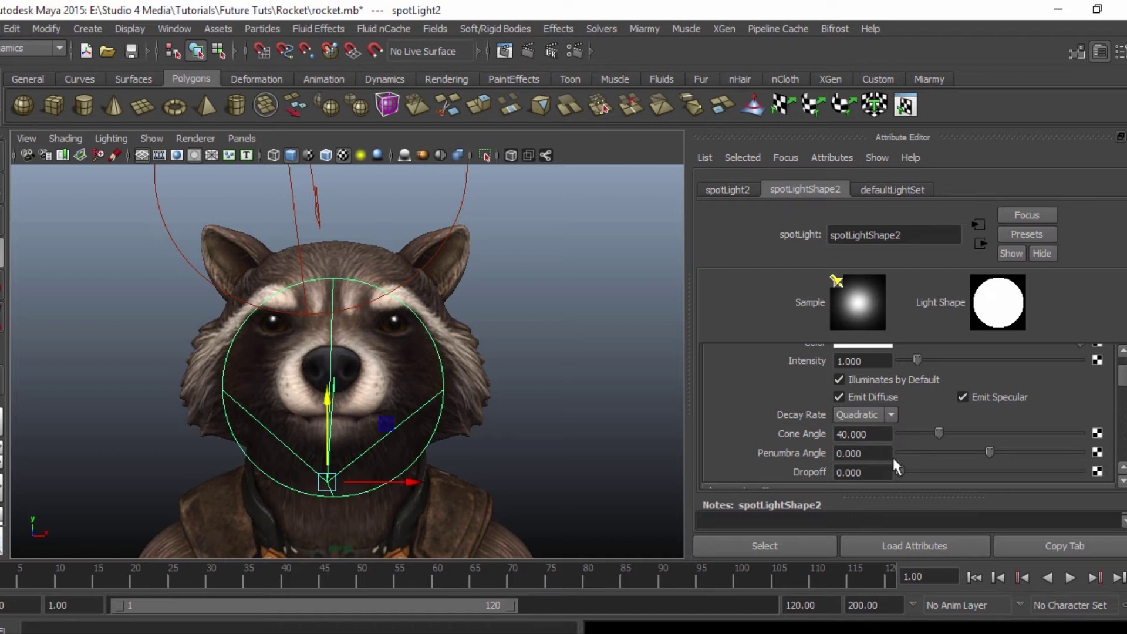
{"action": "left_click", "coordinate": [867, 412]}
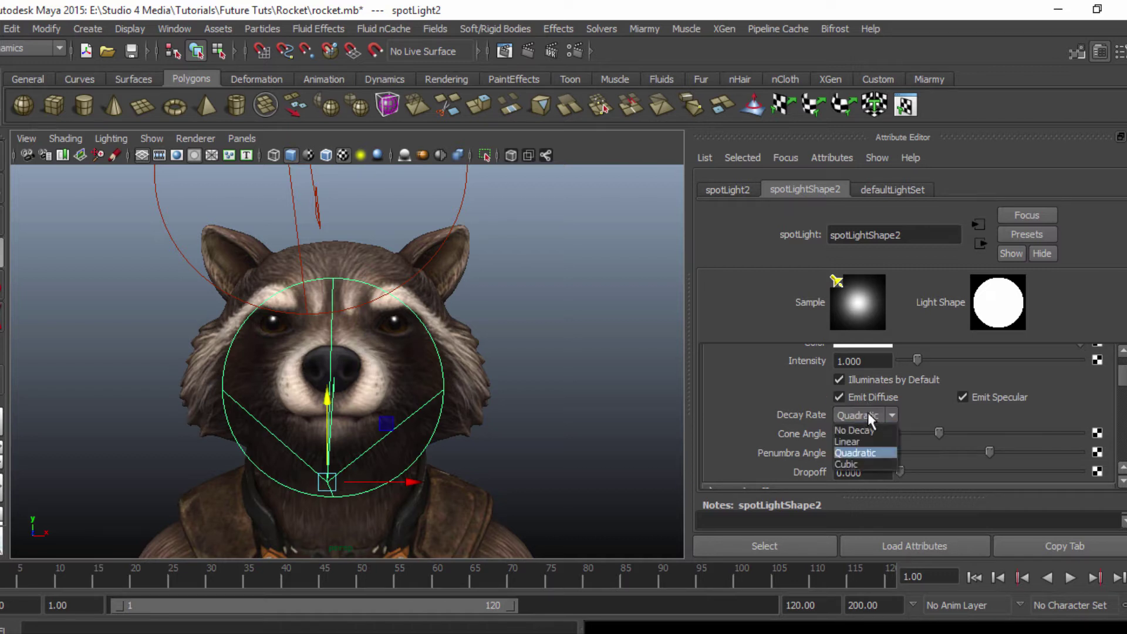
{"action": "left_click", "coordinate": [871, 440]}
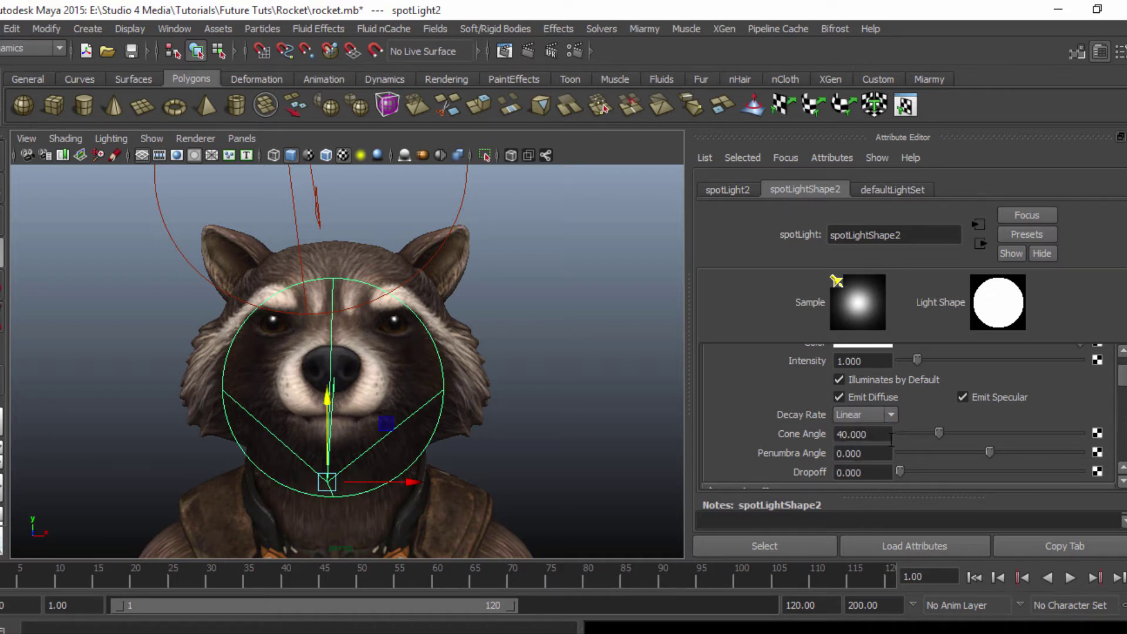
{"action": "left_click", "coordinate": [861, 418]}
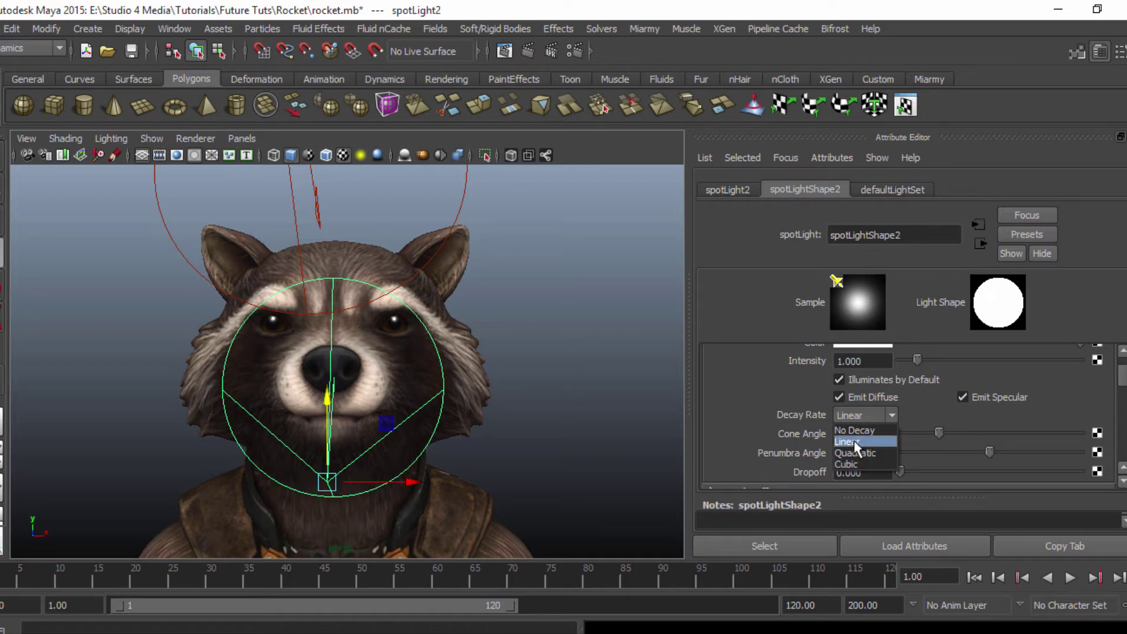
{"action": "left_click", "coordinate": [854, 442]}
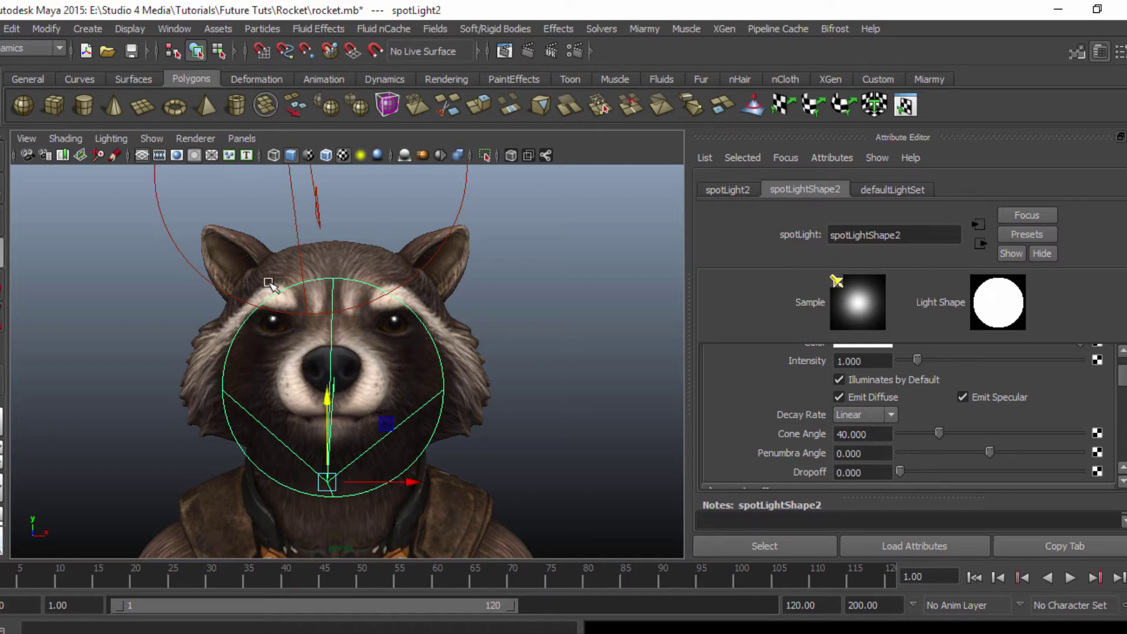
Render a test frame of the Linear-decay lighting and reposition the Render View window.
{"action": "left_click", "coordinate": [534, 51]}
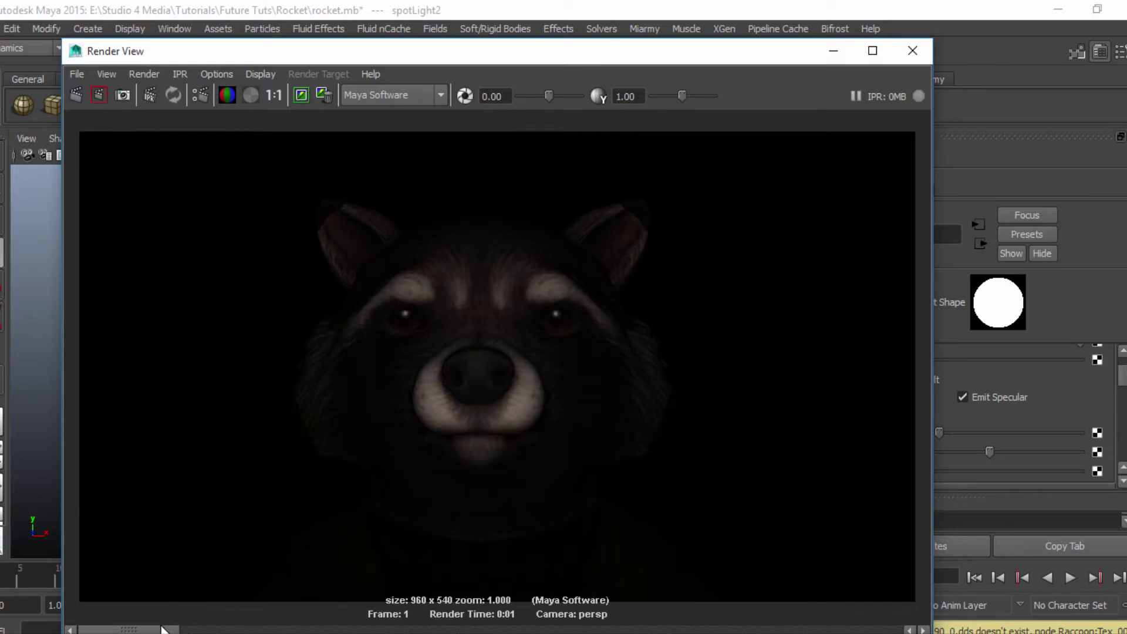
{"action": "left_click_drag", "start_coordinate": [341, 45], "coordinate": [362, 28]}
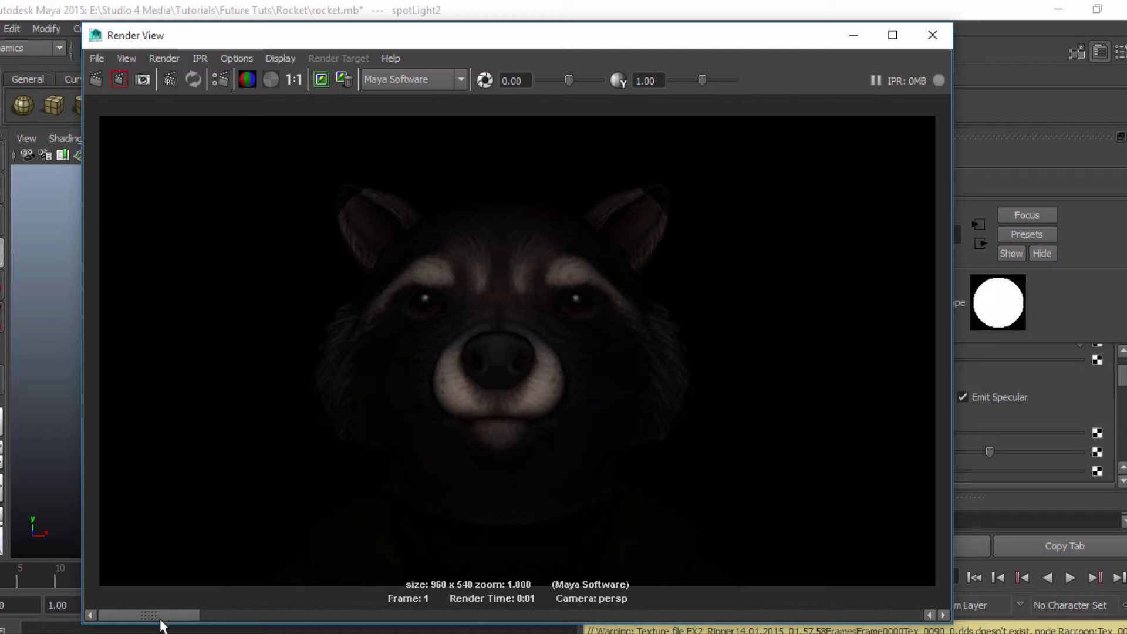
{"action": "left_click_drag", "start_coordinate": [163, 617], "coordinate": [117, 631]}
Widen spotLight2's cone angle from 40 to 70.
{"action": "left_click", "coordinate": [932, 35]}
{"action": "double_click", "coordinate": [862, 433]}
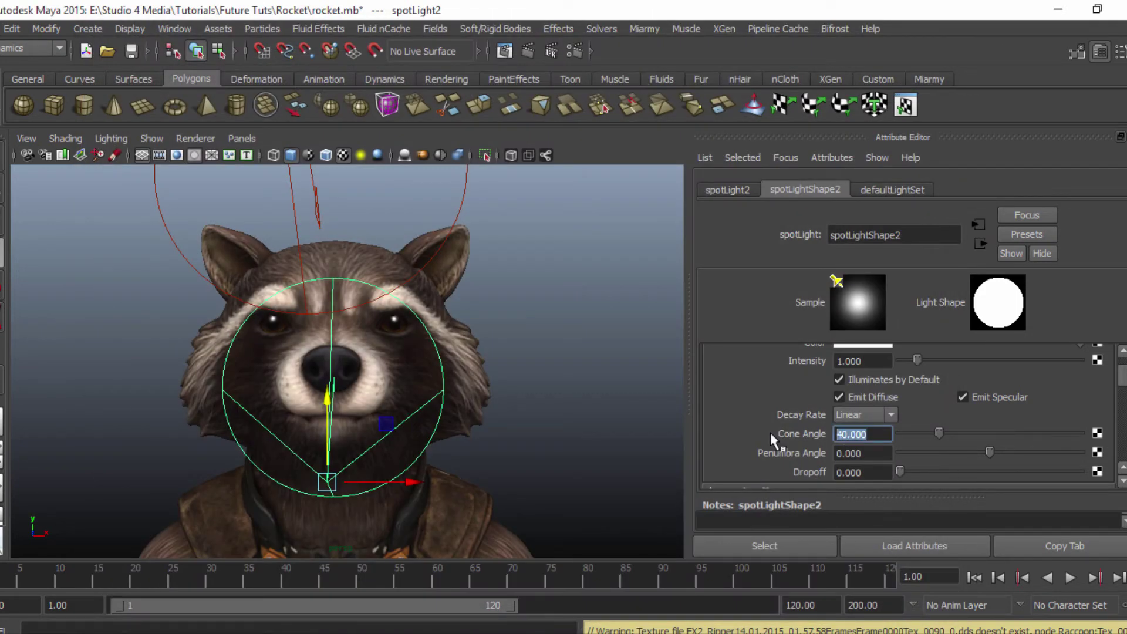
{"action": "type", "text": "70"}
{"action": "key", "text": "Return"}
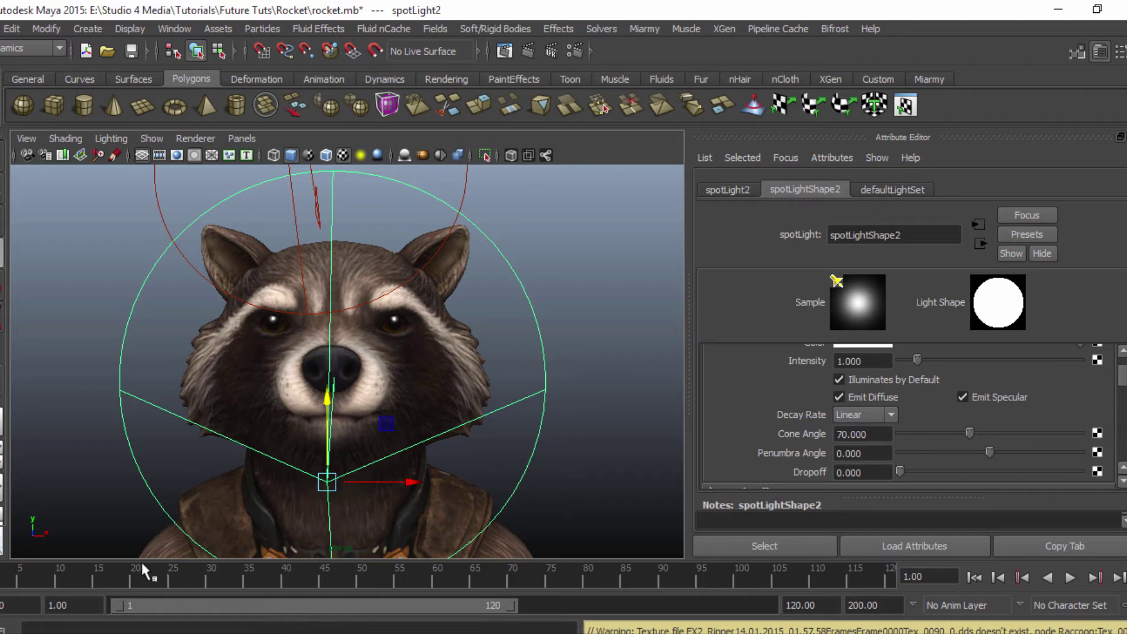
Test-render the 70-degree cone and compare it with the stored renders.
{"action": "left_click", "coordinate": [526, 52]}
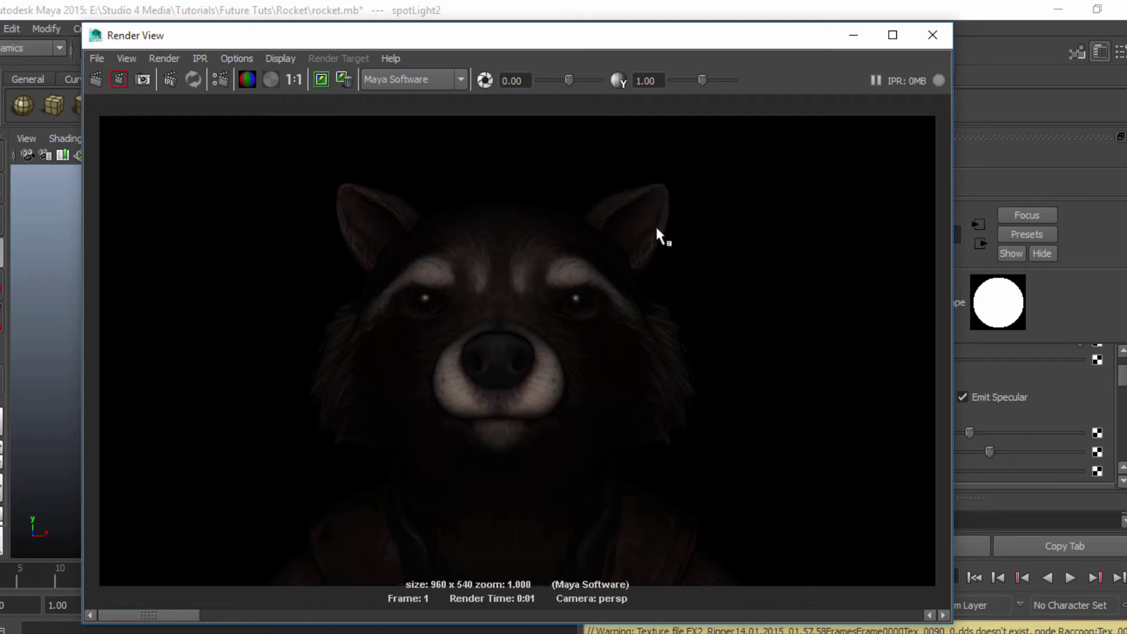
{"action": "left_click_drag", "start_coordinate": [171, 616], "coordinate": [259, 629]}
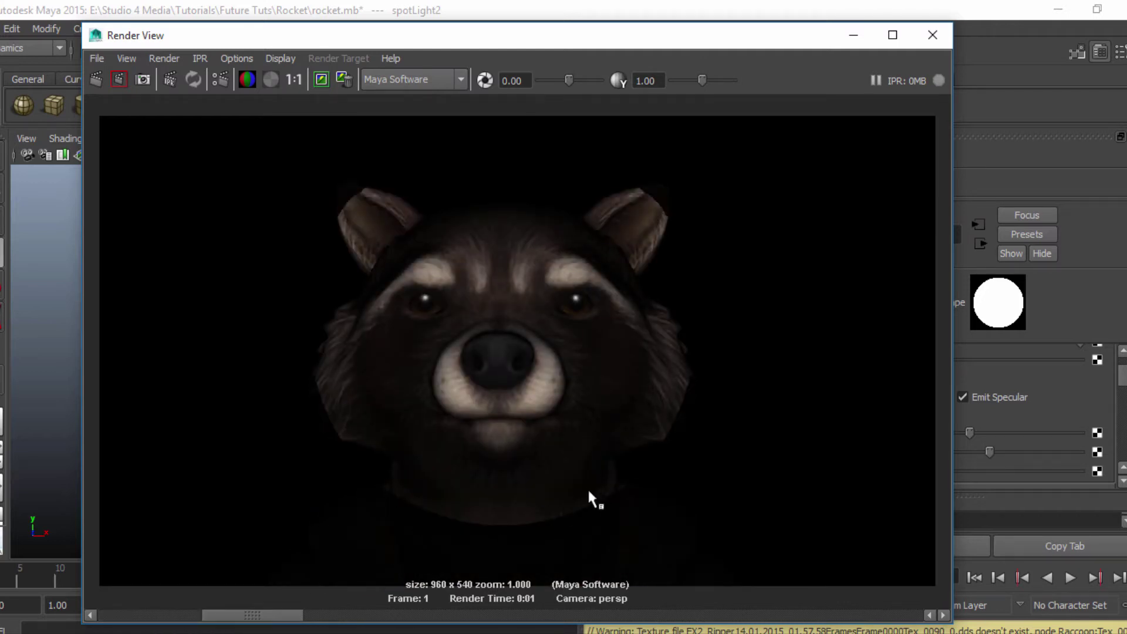
{"action": "left_click_drag", "start_coordinate": [245, 615], "coordinate": [139, 616]}
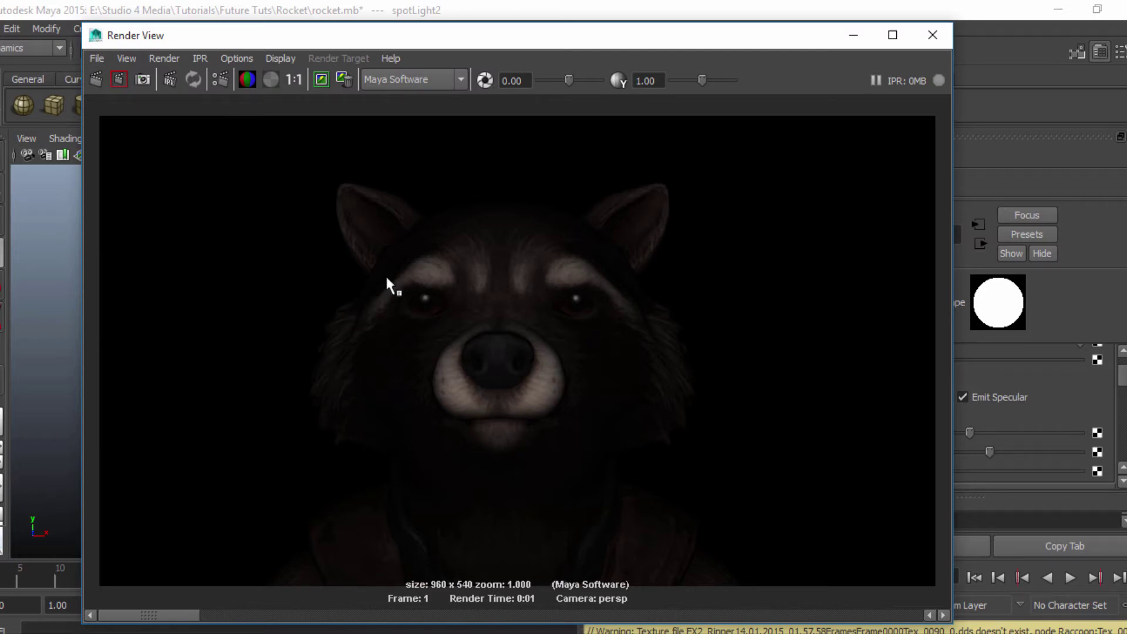
{"action": "left_click", "coordinate": [933, 34]}
Return spotLightShape2's cone angle to 40 and set its penumbra angle to 50.
{"action": "double_click", "coordinate": [880, 435]}
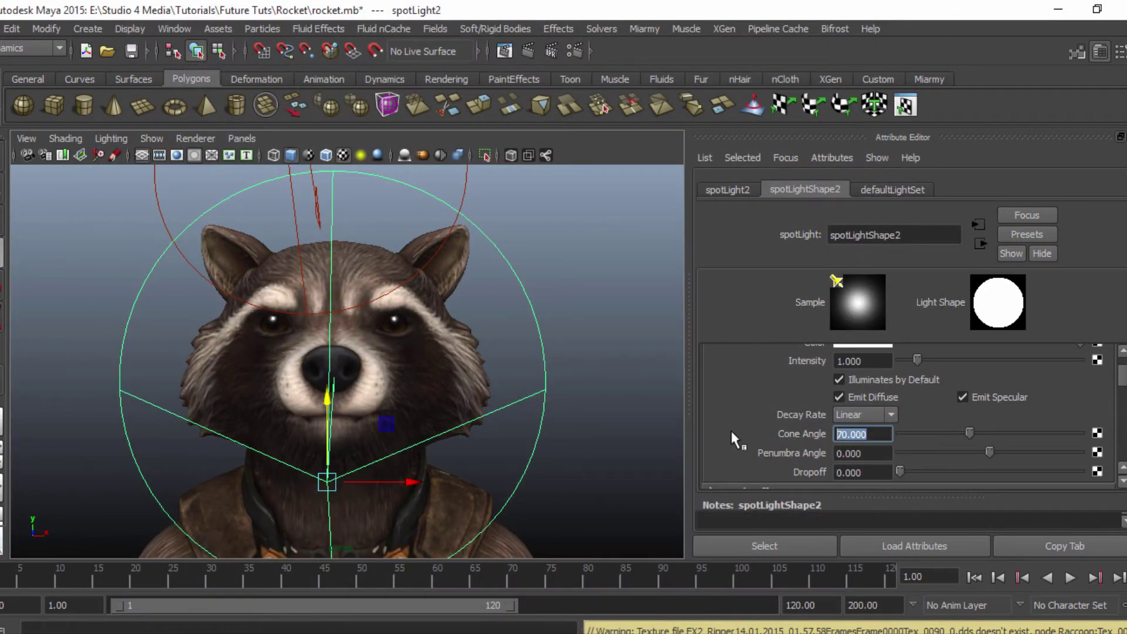
{"action": "type", "text": "40"}
{"action": "key", "text": "Return"}
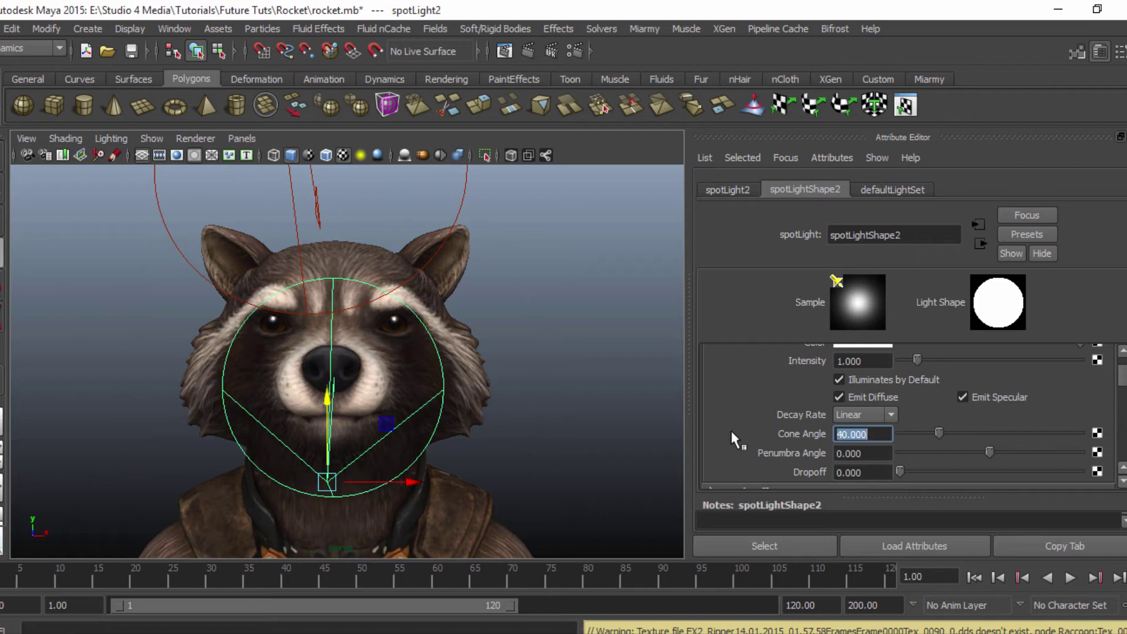
{"action": "left_click", "coordinate": [874, 455]}
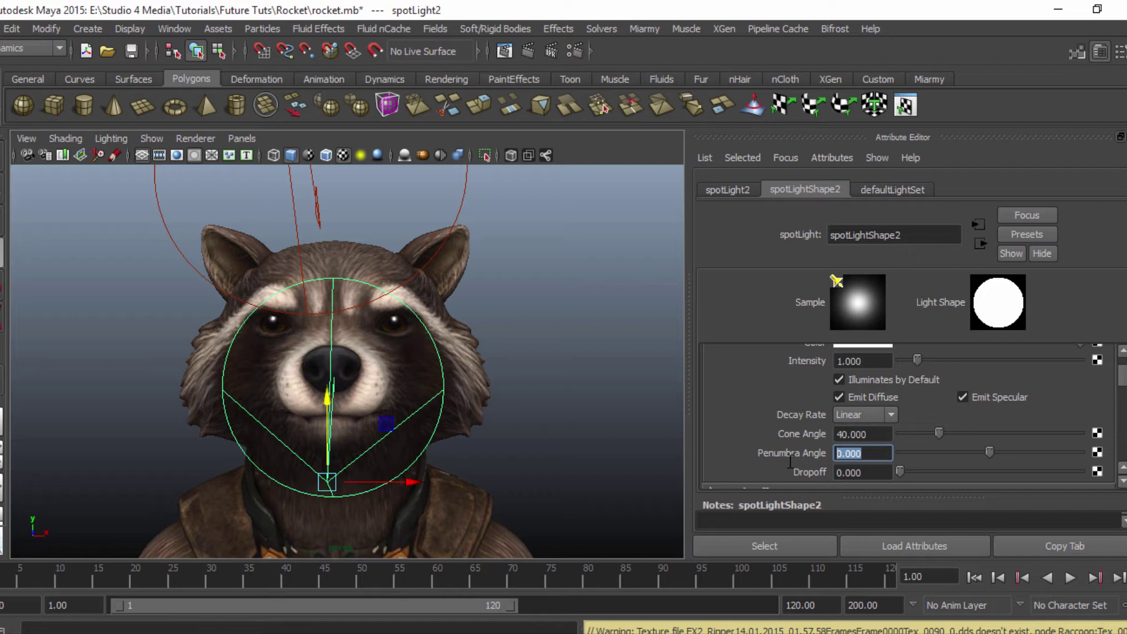
{"action": "type", "text": "50"}
{"action": "key", "text": "Return"}
{"action": "type", "text": "0"}
{"action": "key", "text": "Return"}
{"action": "type", "text": "50"}
{"action": "key", "text": "Return"}
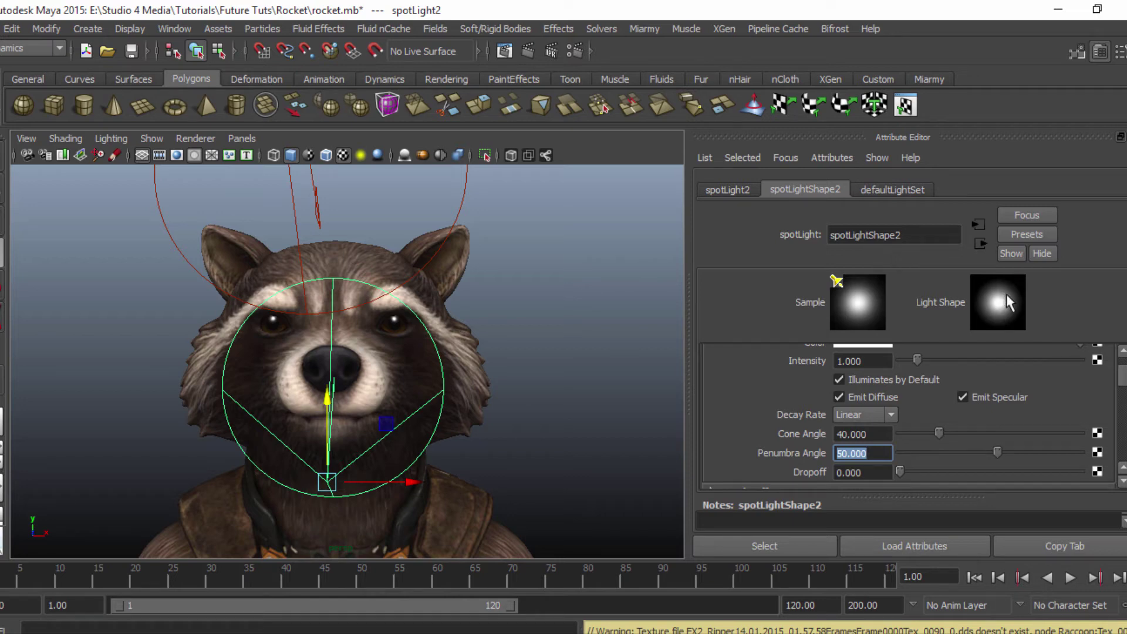
{"action": "left_click", "coordinate": [528, 51]}
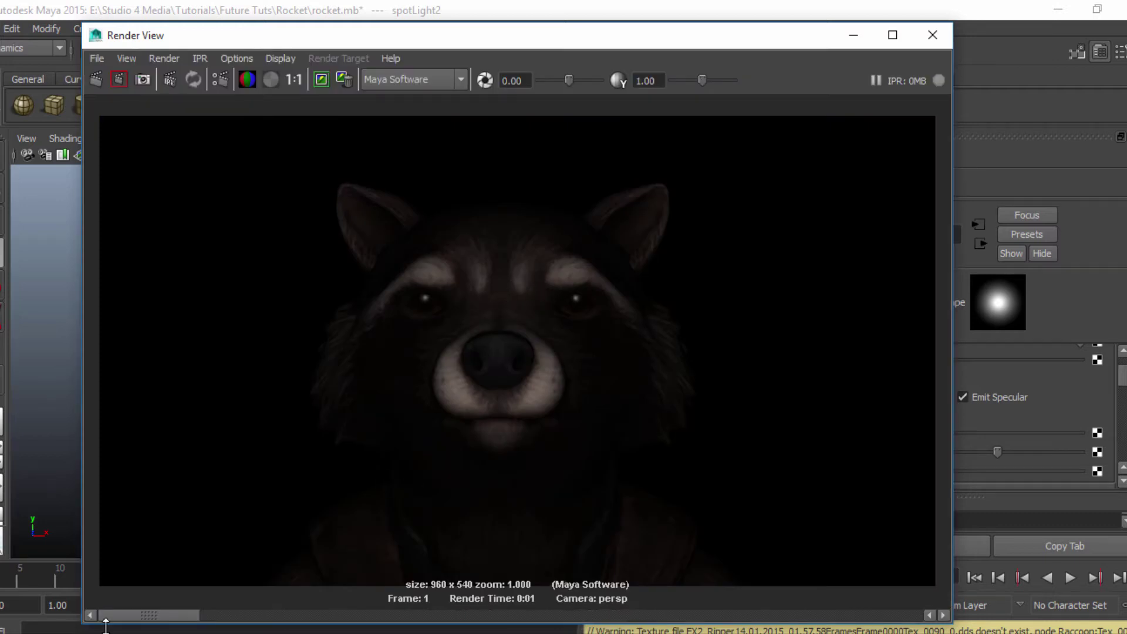
{"action": "left_click", "coordinate": [206, 615]}
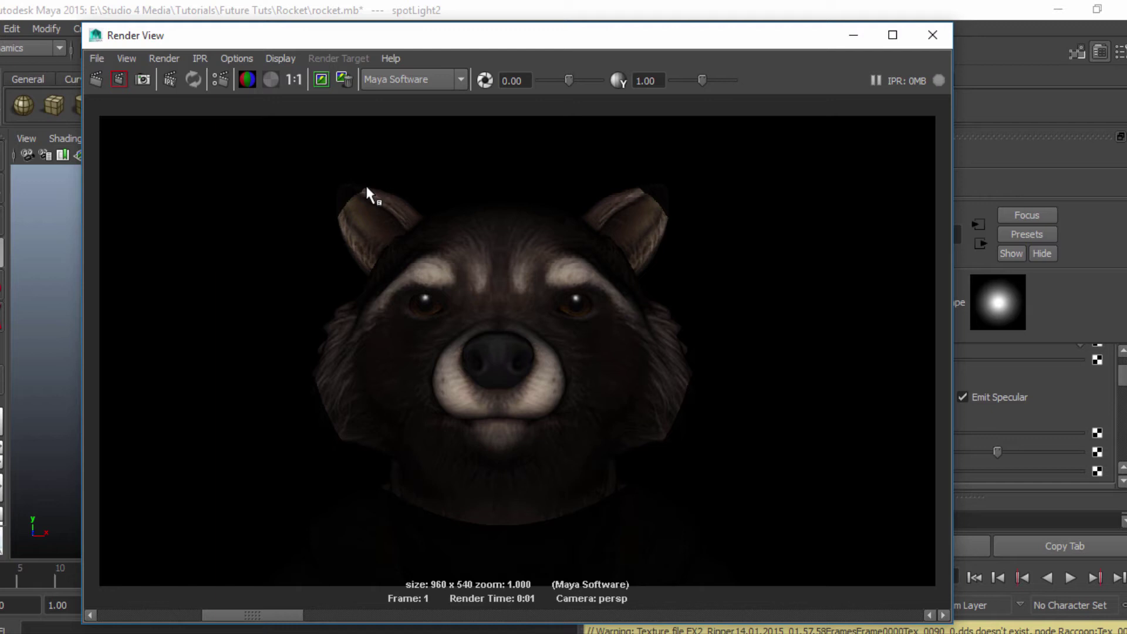
{"action": "left_click", "coordinate": [359, 206]}
{"action": "left_click", "coordinate": [203, 615]}
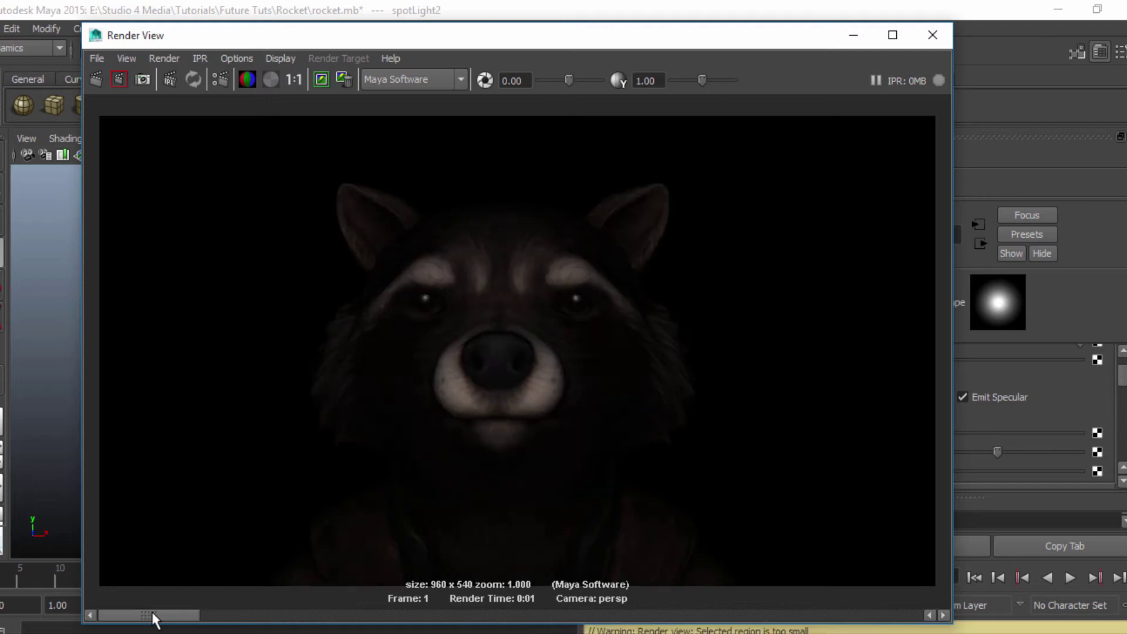
{"action": "left_click", "coordinate": [203, 615]}
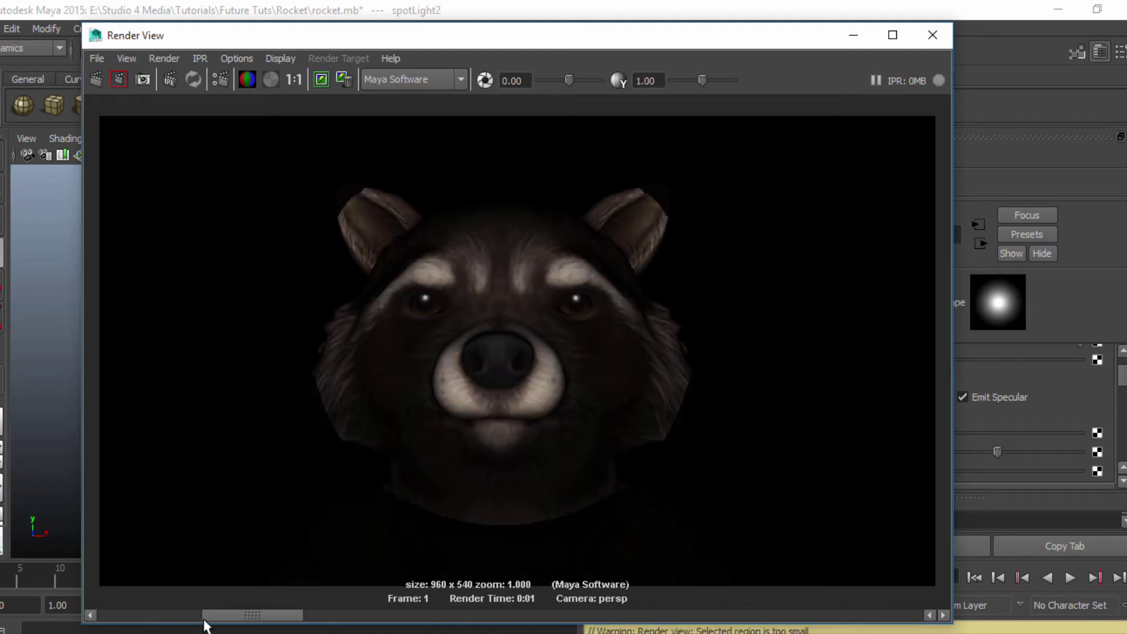
{"action": "left_click", "coordinate": [176, 615]}
Narrow spotLight2's cone angle to 20 degrees.
{"action": "left_click", "coordinate": [944, 34]}
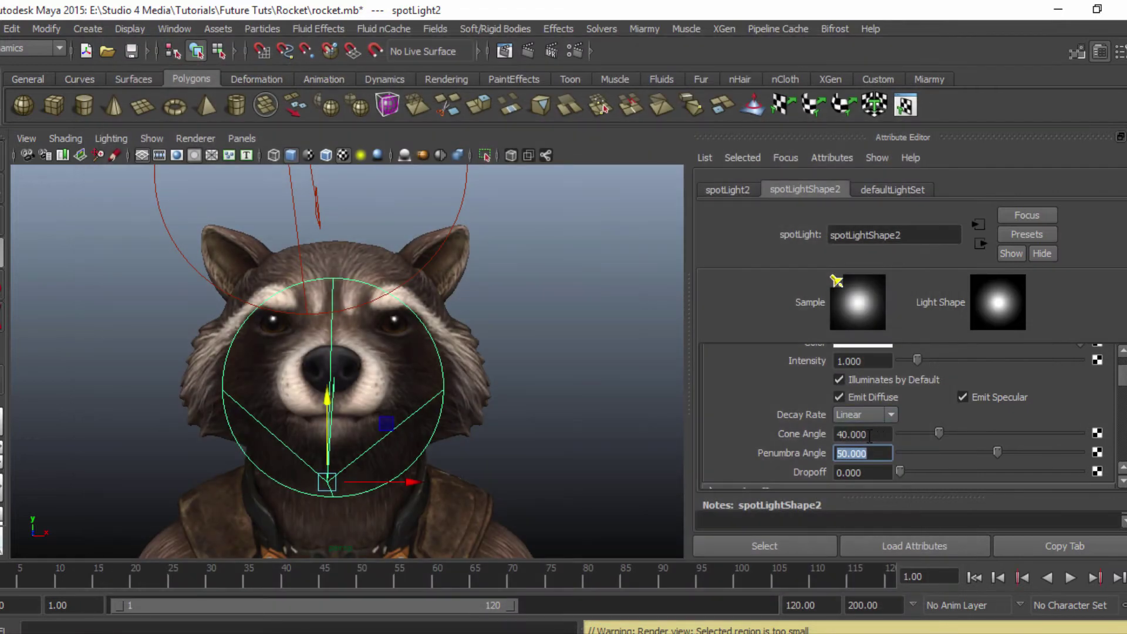
{"action": "double_click", "coordinate": [859, 434]}
{"action": "type", "text": "20"}
{"action": "key", "text": "Return"}
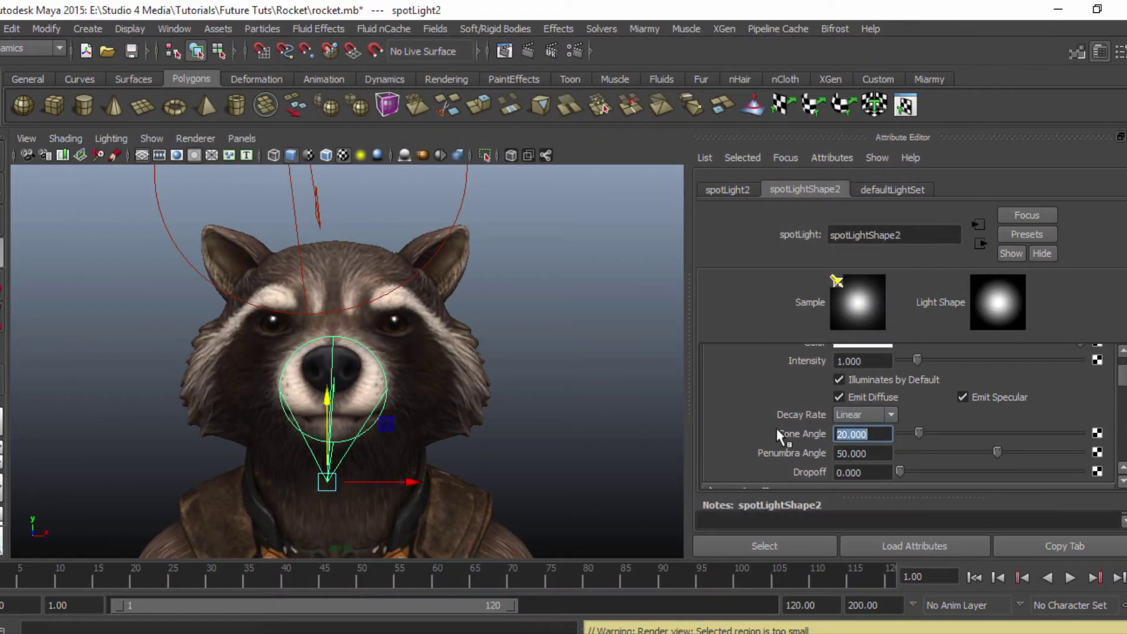
Set the penumbra angle to 0 for a hard edge and render the lit muzzle.
{"action": "double_click", "coordinate": [873, 453]}
{"action": "type", "text": "0"}
{"action": "key", "text": "Return"}
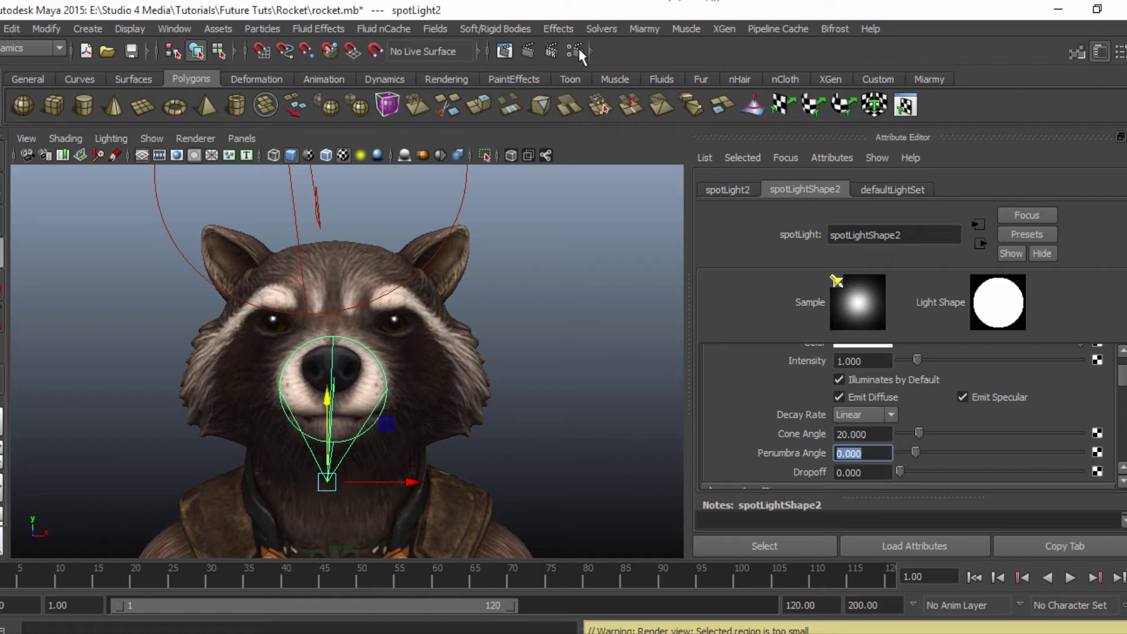
{"action": "left_click", "coordinate": [531, 51]}
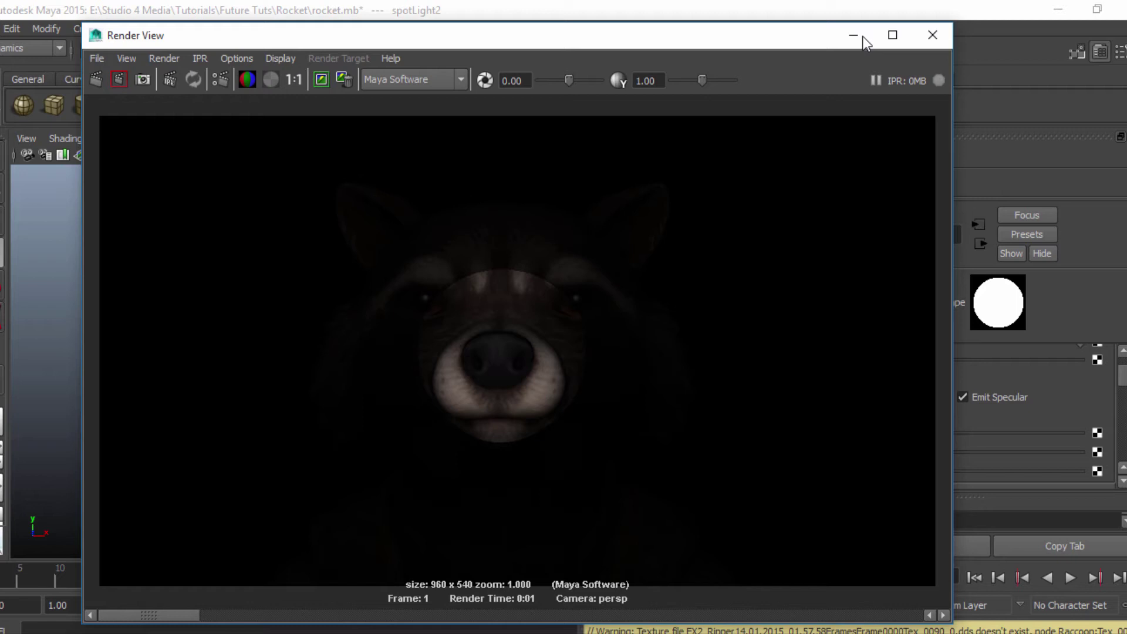
Set the penumbra angle to 30 and re-render the spotlight.
{"action": "left_click_drag", "start_coordinate": [861, 36], "coordinate": [712, 35]}
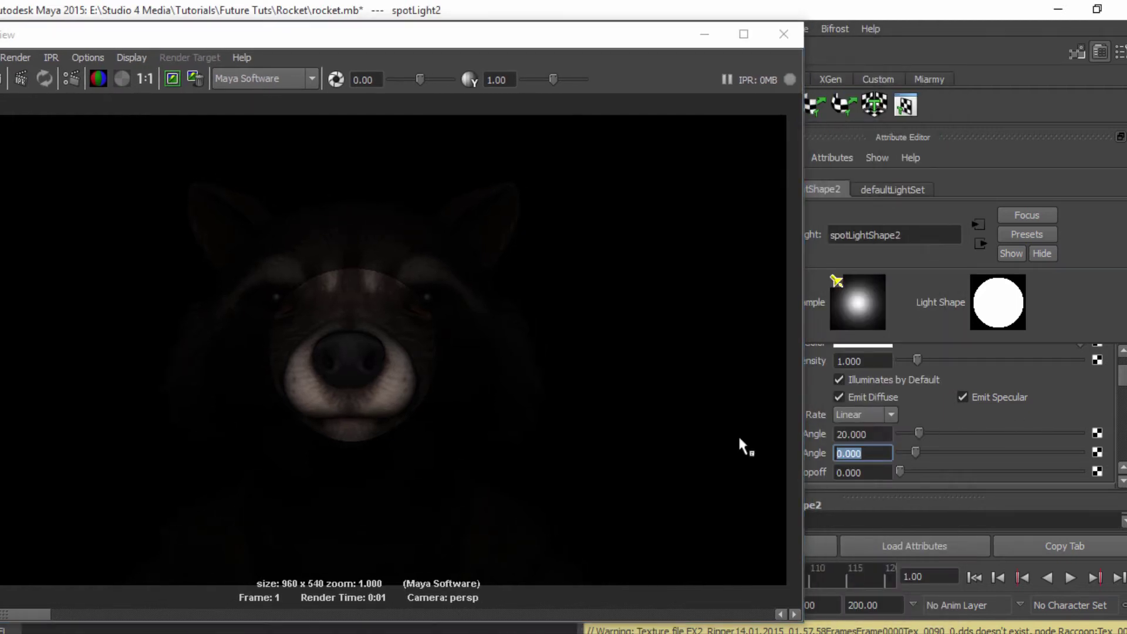
{"action": "type", "text": "30"}
{"action": "key", "text": "Return"}
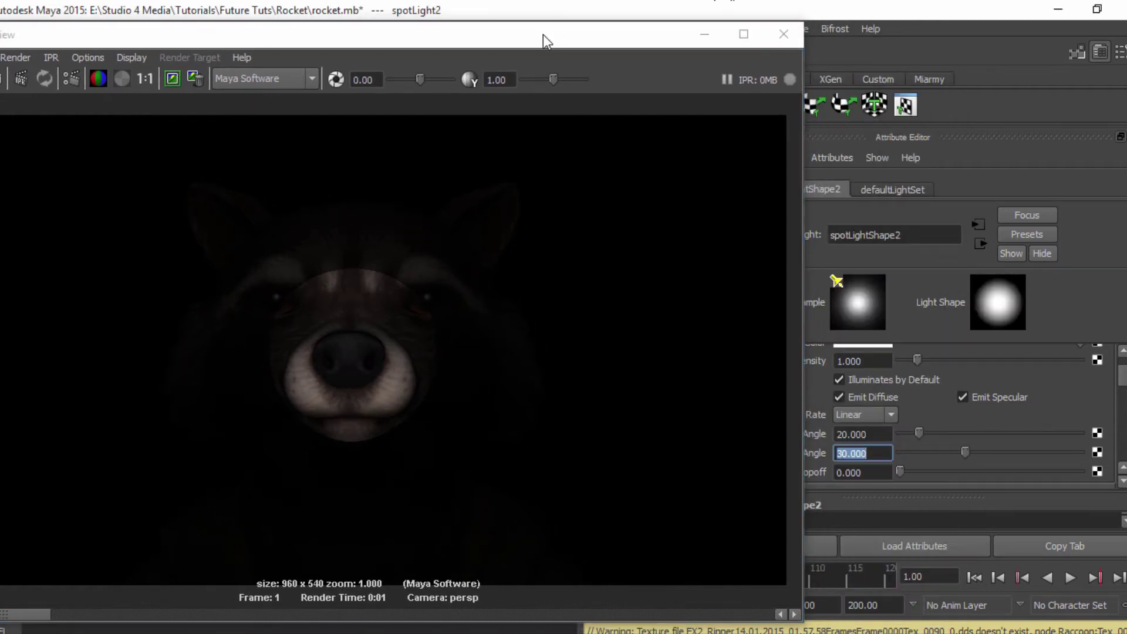
{"action": "left_click_drag", "start_coordinate": [543, 34], "coordinate": [597, 32]}
{"action": "left_click", "coordinate": [2, 71]}
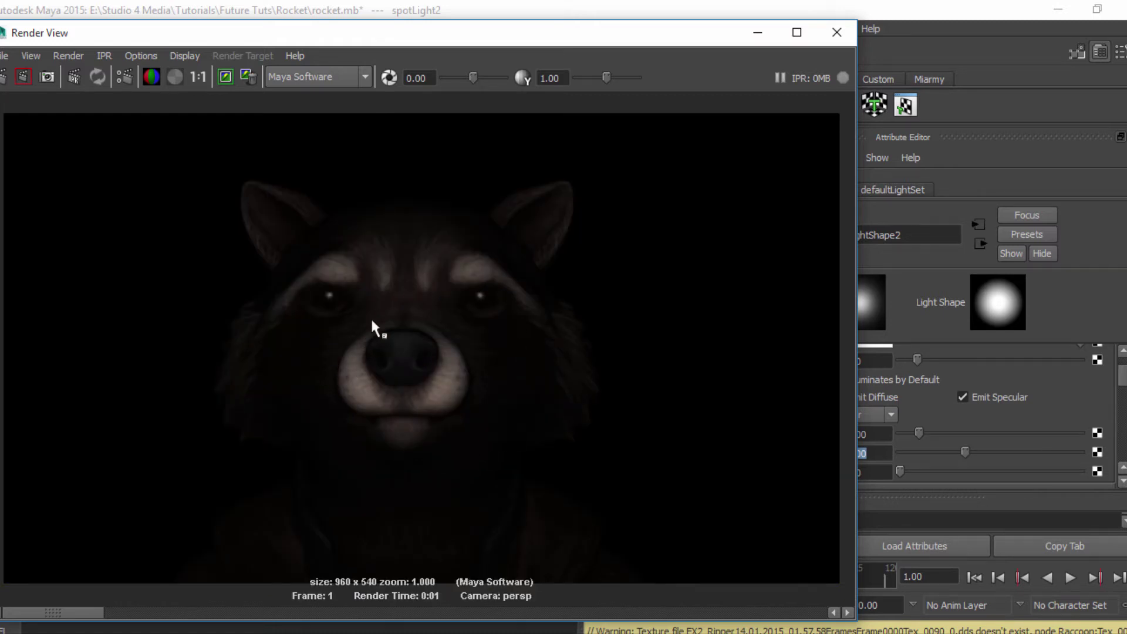
Lower the penumbra angle to 10 and re-render the frame.
{"action": "left_click", "coordinate": [875, 454]}
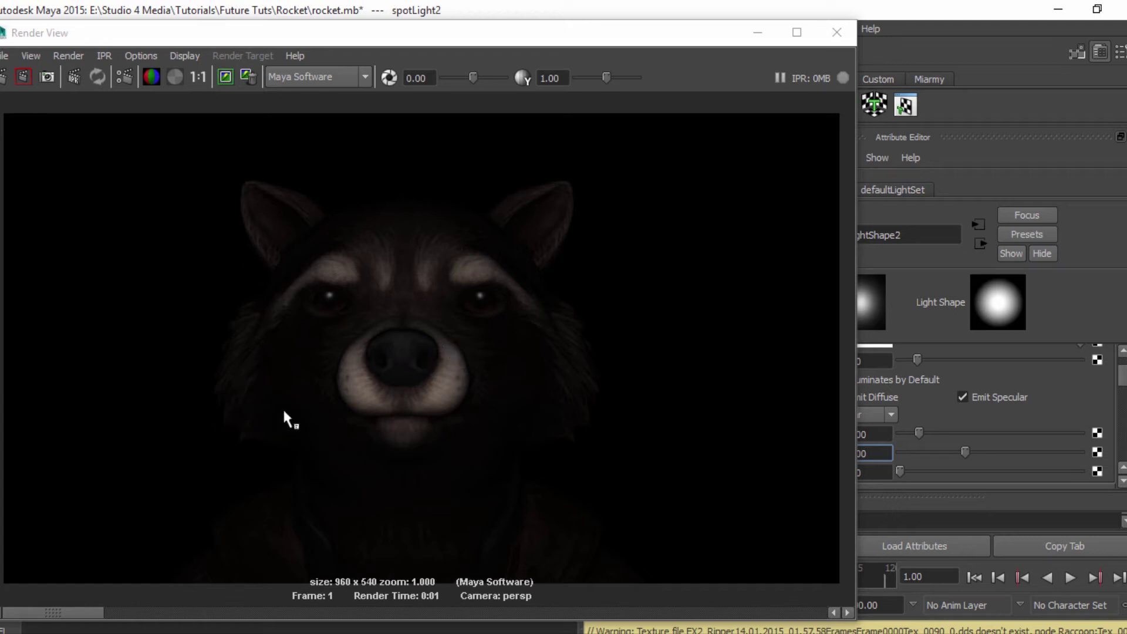
{"action": "left_click_drag", "start_coordinate": [465, 34], "coordinate": [359, 30]}
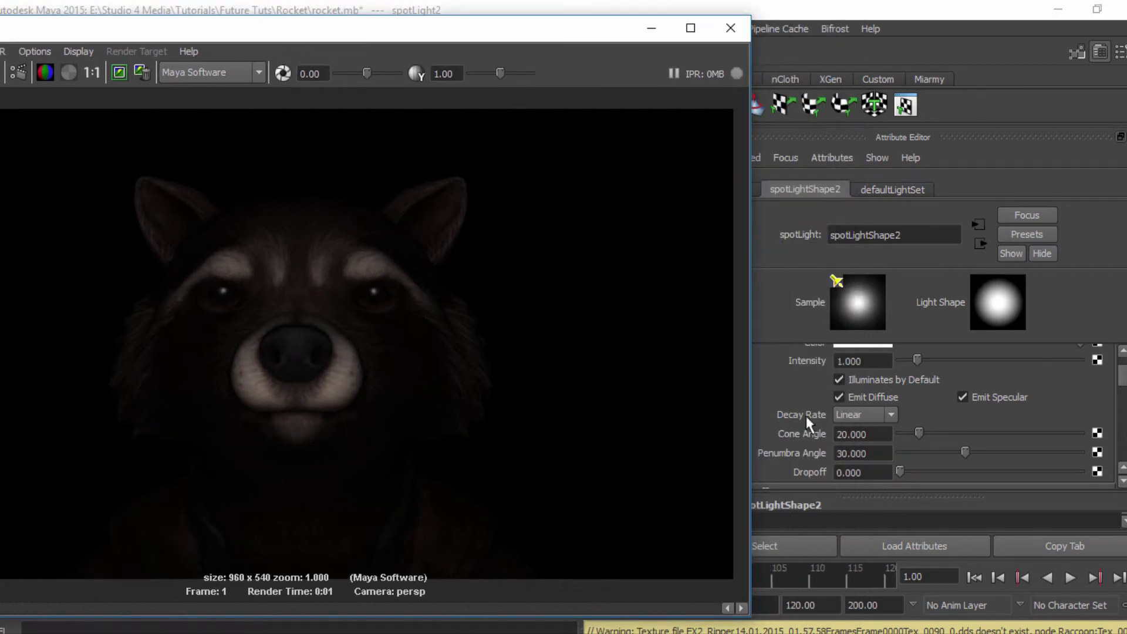
{"action": "double_click", "coordinate": [883, 455]}
{"action": "type", "text": "10"}
{"action": "key", "text": "Return"}
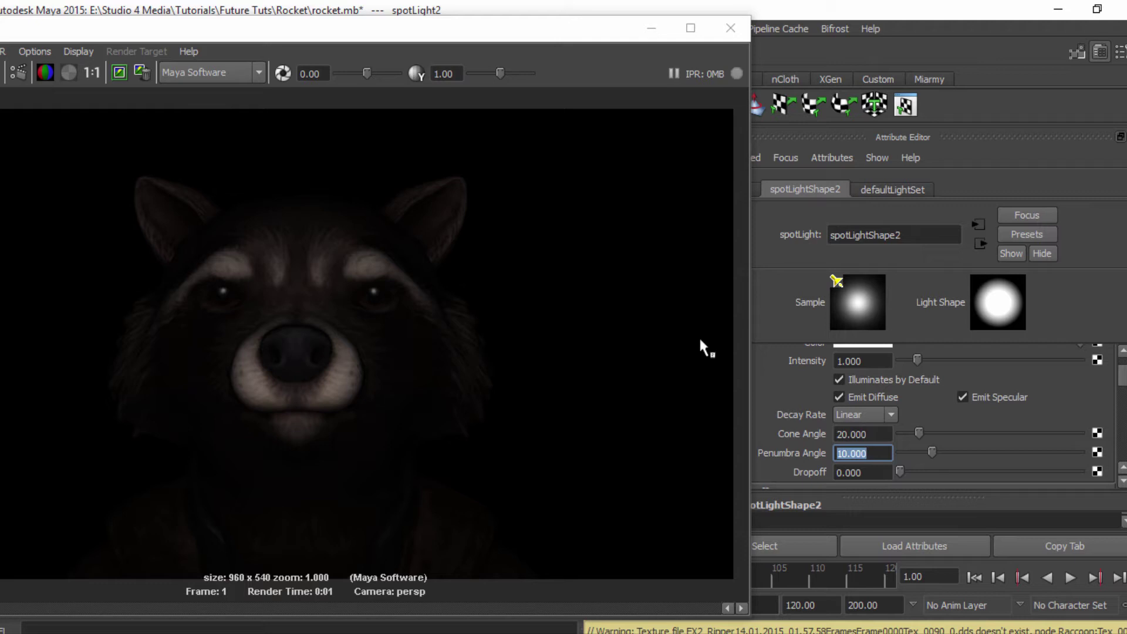
{"action": "left_click_drag", "start_coordinate": [251, 35], "coordinate": [358, 35]}
{"action": "left_click", "coordinate": [8, 73]}
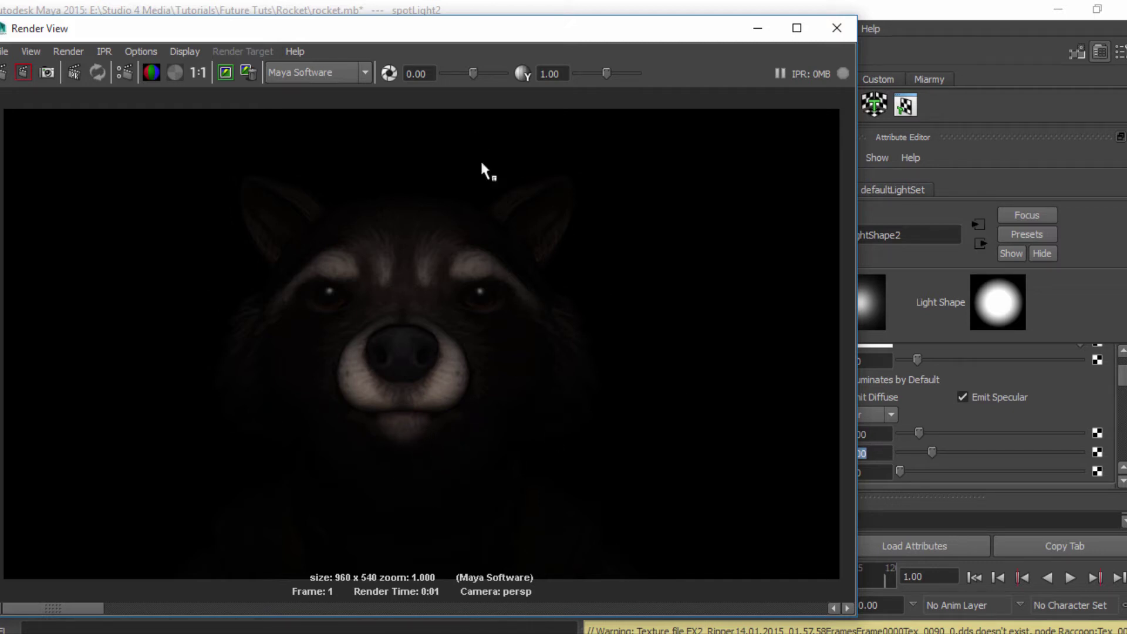
Tighten the penumbra angle to 2, re-render to check the sharper edge, and close the render.
{"action": "left_click_drag", "start_coordinate": [424, 25], "coordinate": [534, 20]}
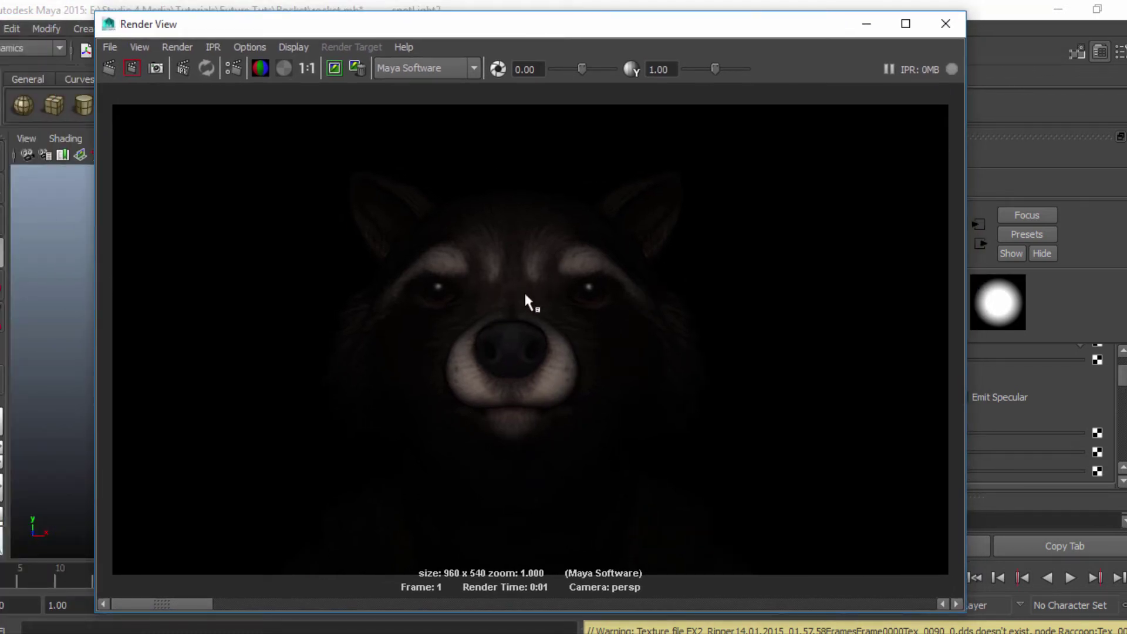
{"action": "left_click_drag", "start_coordinate": [762, 30], "coordinate": [592, 39]}
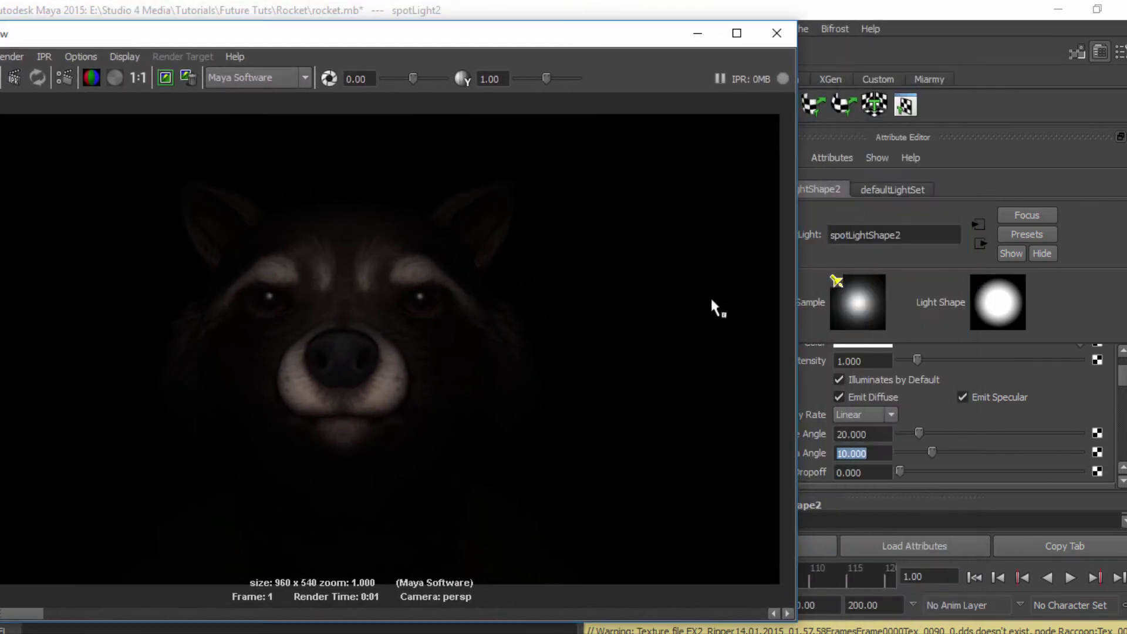
{"action": "left_click", "coordinate": [838, 453]}
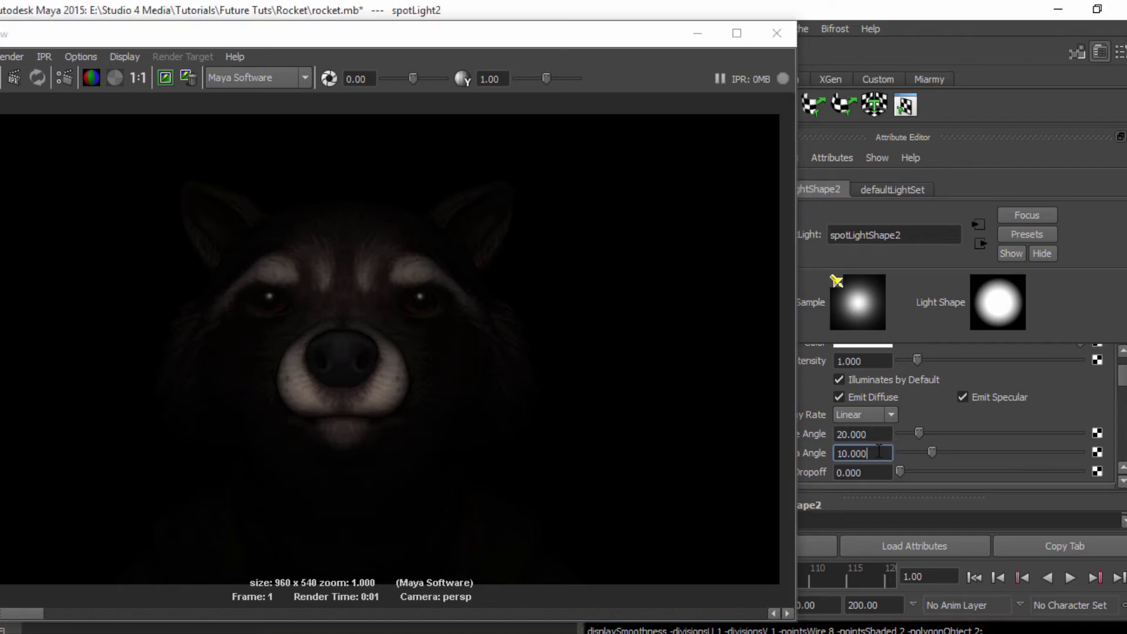
{"action": "left_click_drag", "start_coordinate": [844, 453], "coordinate": [890, 455]}
{"action": "type", "text": "2"}
{"action": "key", "text": "Return"}
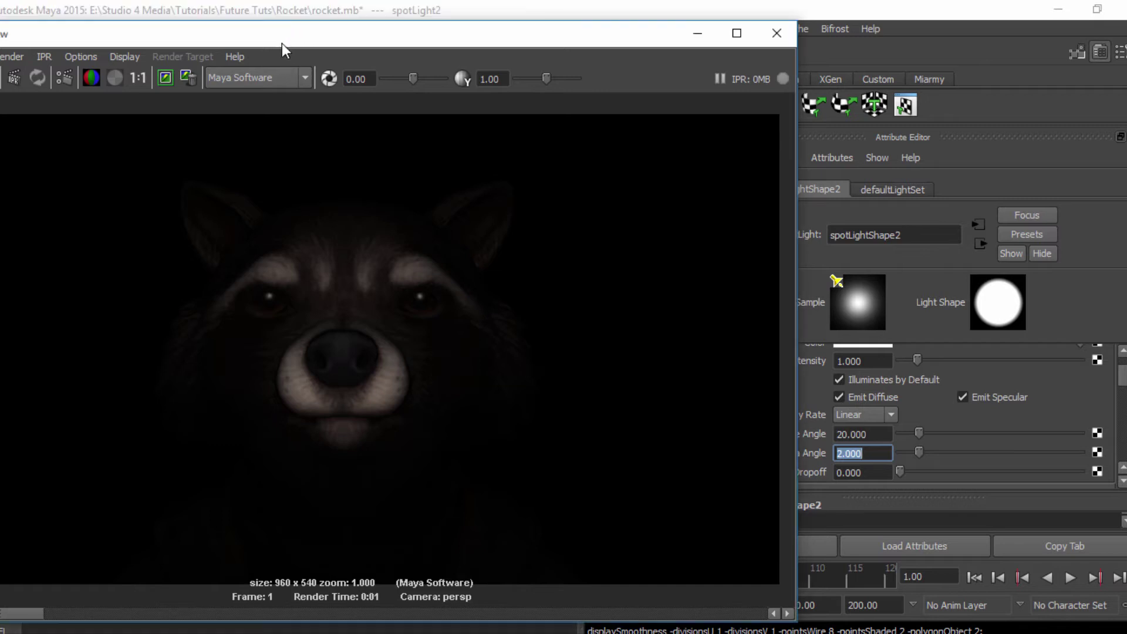
{"action": "left_click_drag", "start_coordinate": [281, 43], "coordinate": [348, 34]}
{"action": "left_click", "coordinate": [8, 68]}
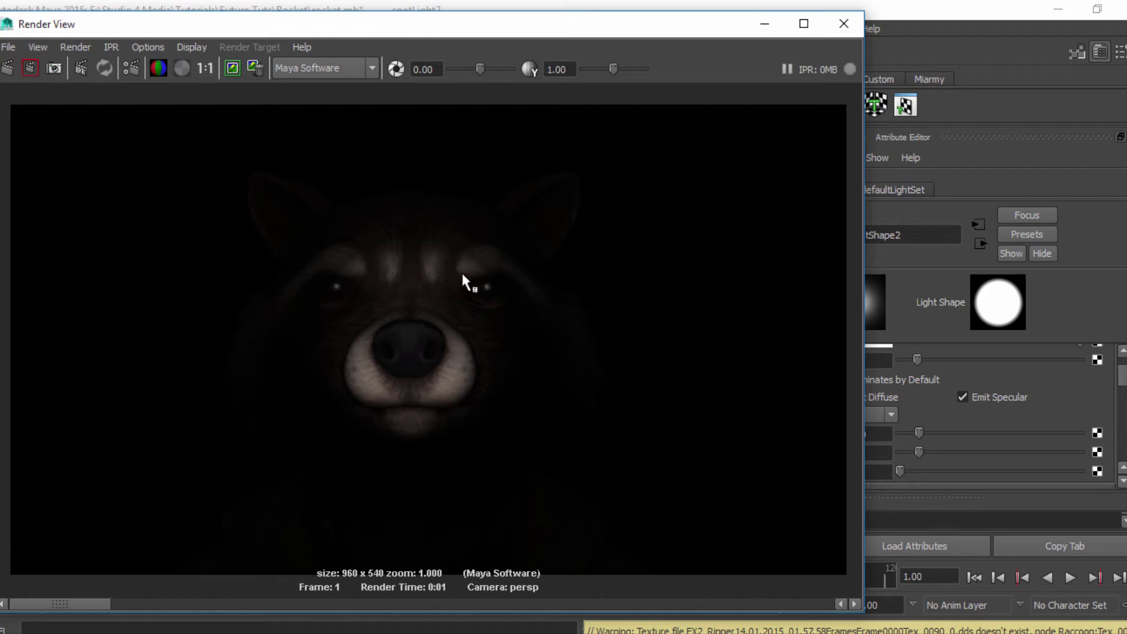
{"action": "scroll", "coordinate": [463, 275], "scroll_direction": "up", "scroll_amount": 3}
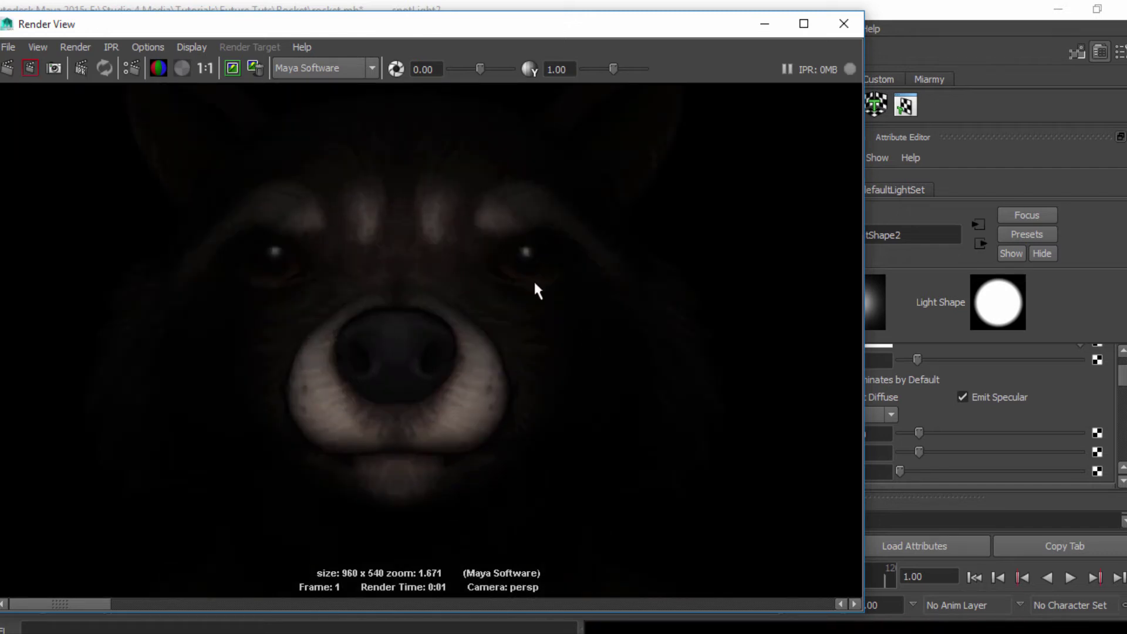
{"action": "scroll", "coordinate": [470, 421], "scroll_direction": "down", "scroll_amount": 3}
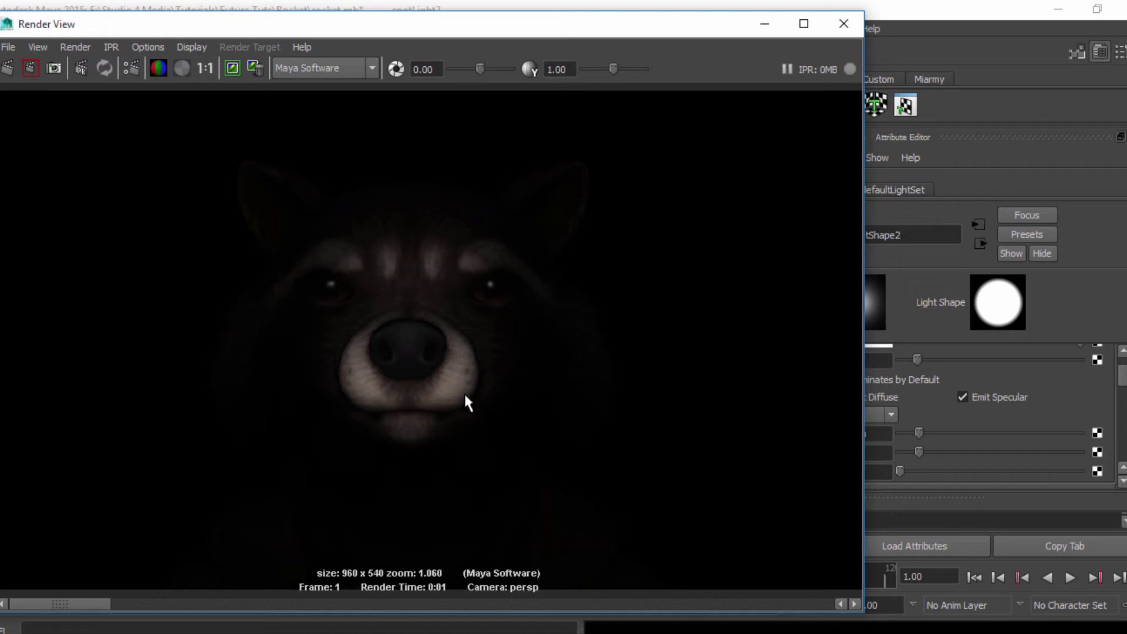
{"action": "left_click", "coordinate": [843, 24]}
{"action": "double_click", "coordinate": [877, 452]}
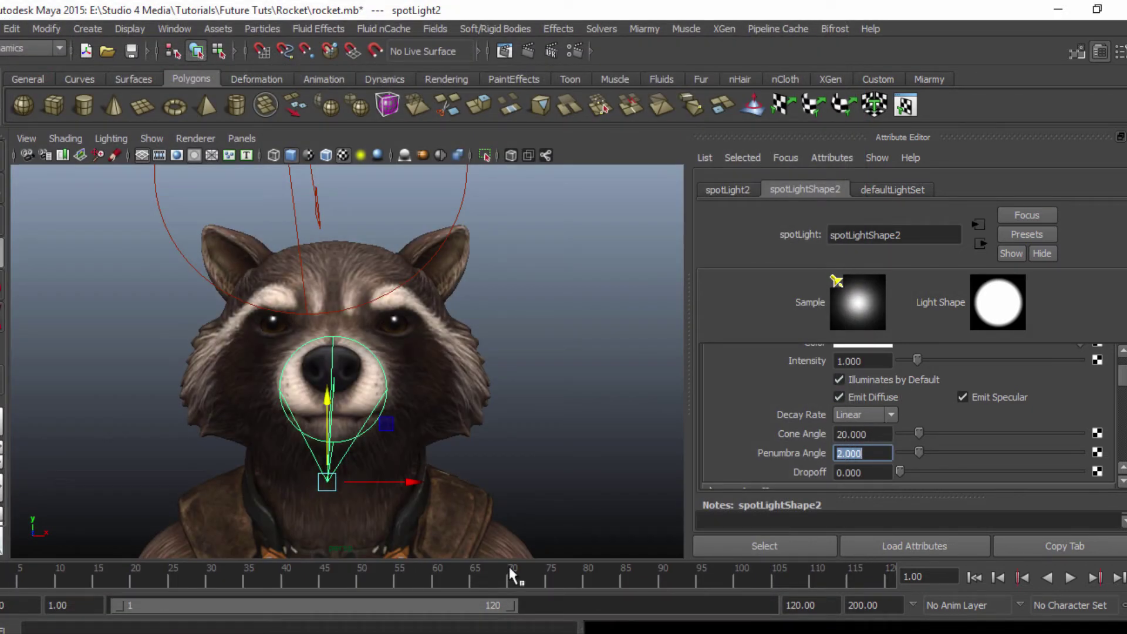
Set spotLightShape2's cone angle to 40 and penumbra angle to 20.
{"action": "double_click", "coordinate": [875, 434]}
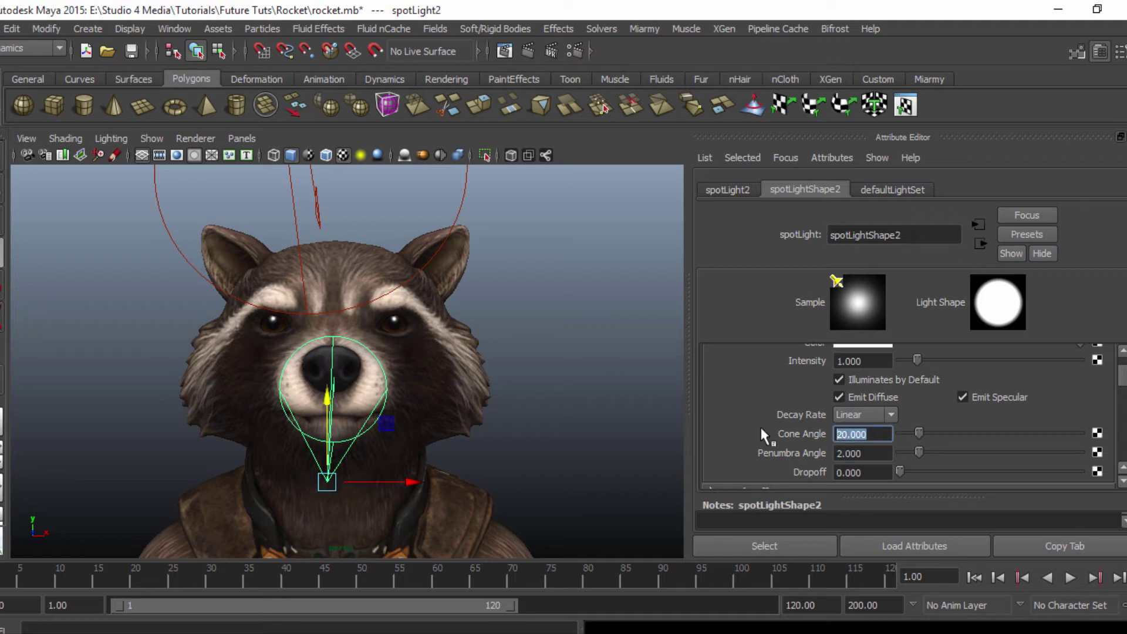
{"action": "type", "text": "40"}
{"action": "key", "text": "Return"}
{"action": "key", "text": "Tab"}
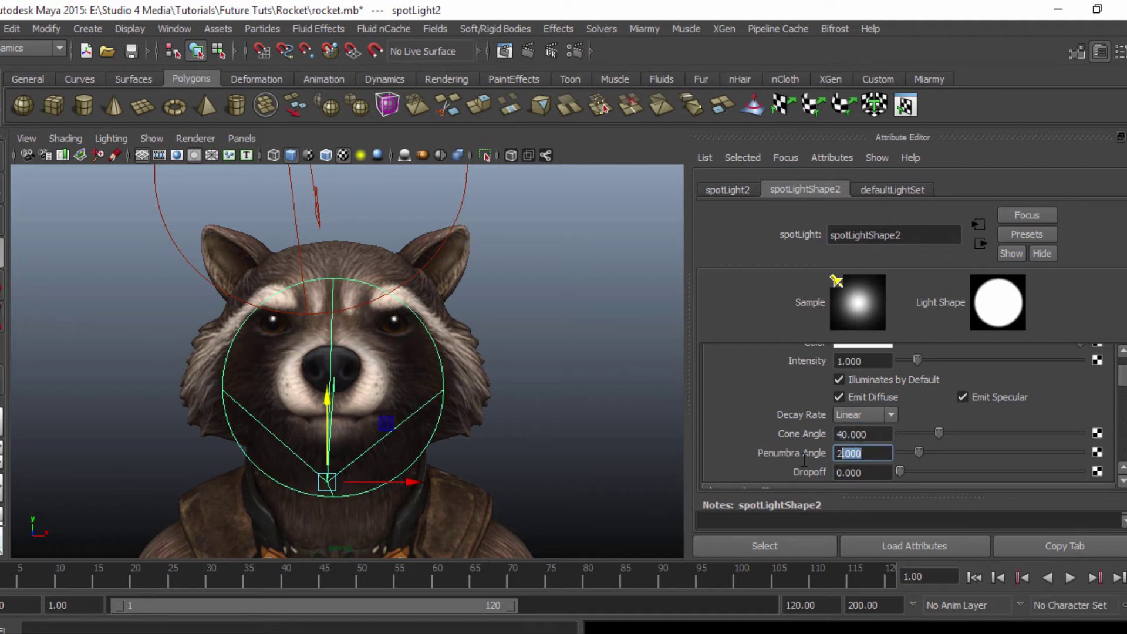
{"action": "type", "text": "20"}
{"action": "key", "text": "Return"}
Edit the spotlight's Dropoff value, leaving it at 5.
{"action": "scroll", "coordinate": [778, 456], "scroll_direction": "down", "scroll_amount": 3}
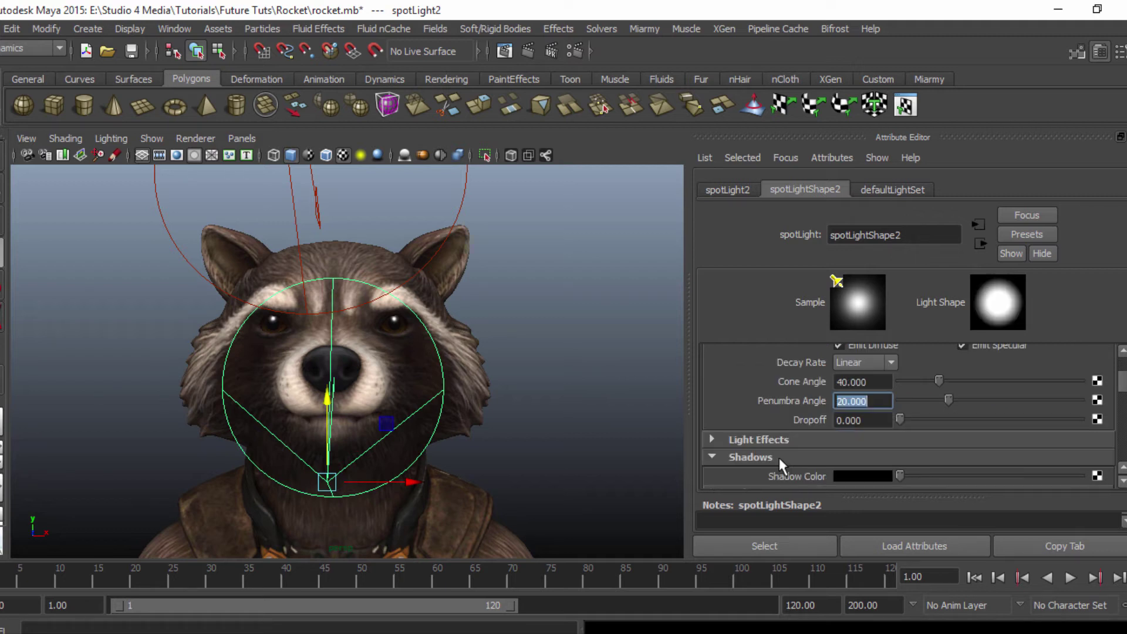
{"action": "scroll", "coordinate": [820, 427], "scroll_direction": "up", "scroll_amount": 3}
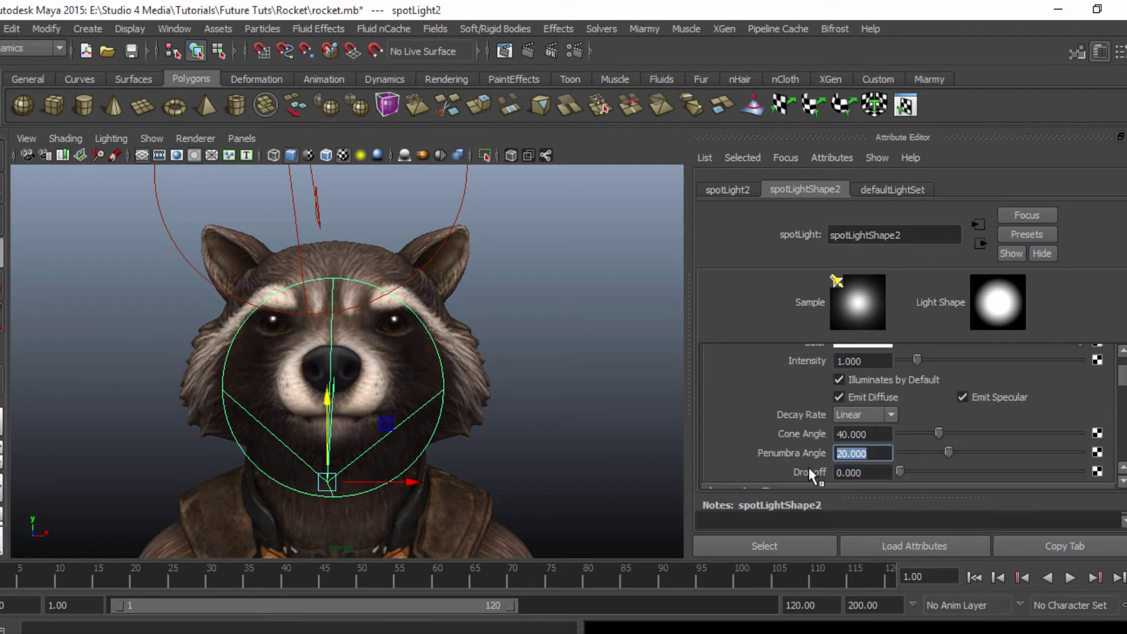
{"action": "left_click", "coordinate": [875, 473]}
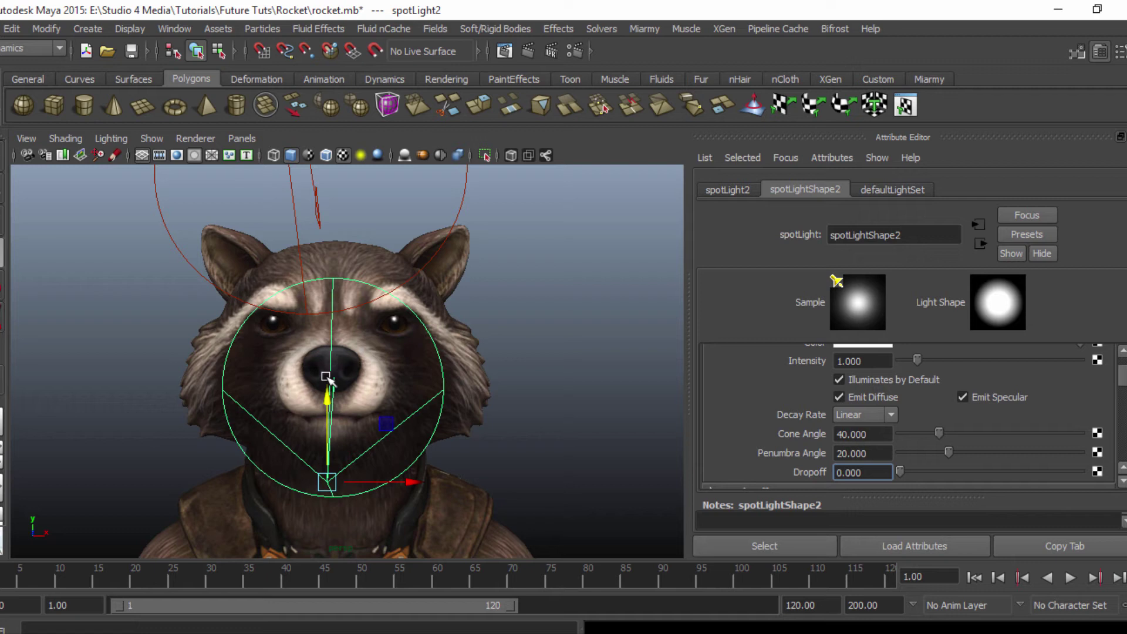
{"action": "left_click_drag", "start_coordinate": [326, 376], "coordinate": [329, 472]}
{"action": "key", "text": "BackSpace"}
{"action": "key", "text": "BackSpace"}
{"action": "key", "text": "BackSpace"}
{"action": "key", "text": "BackSpace"}
{"action": "key", "text": "BackSpace"}
{"action": "type", "text": "5"}
{"action": "key", "text": "Return"}
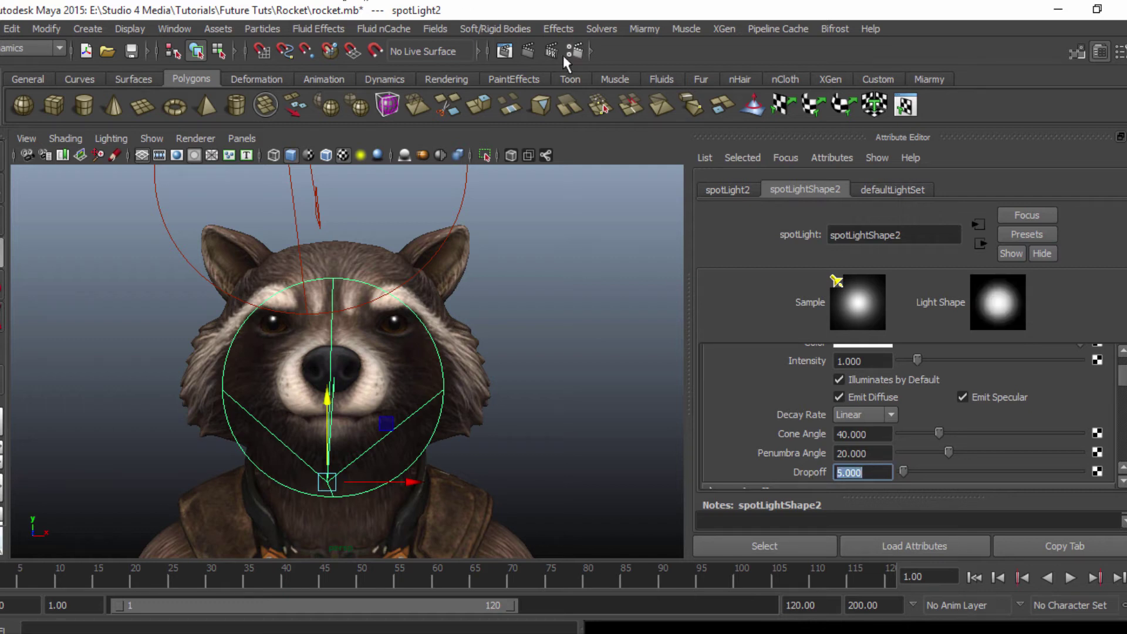
{"action": "type", "text": "10"}
{"action": "key", "text": "Return"}
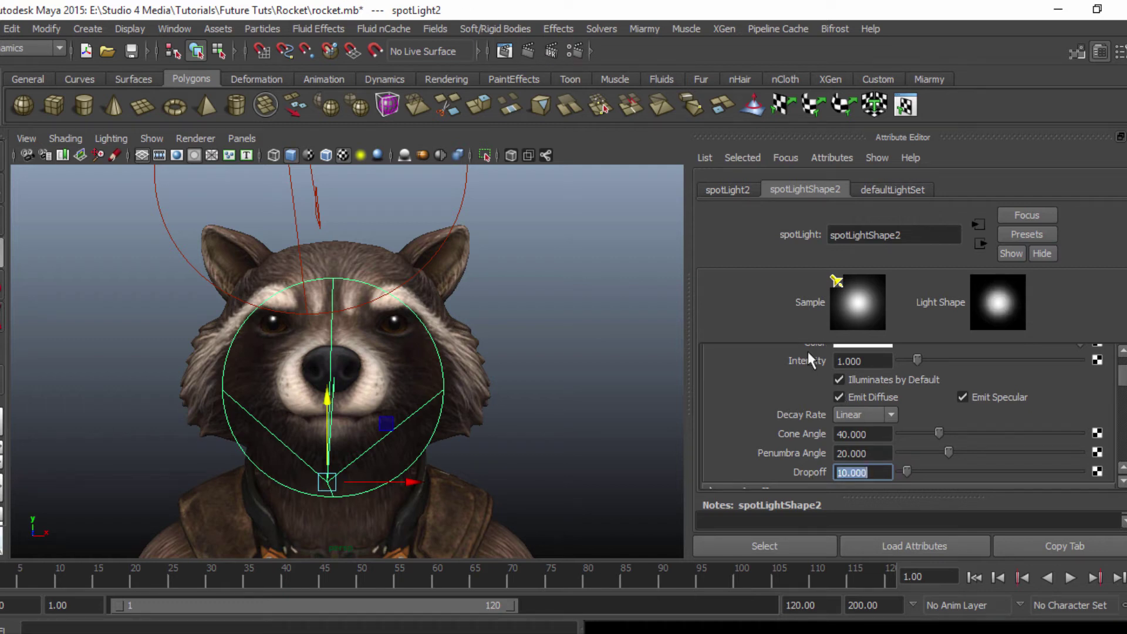
{"action": "left_click", "coordinate": [532, 57]}
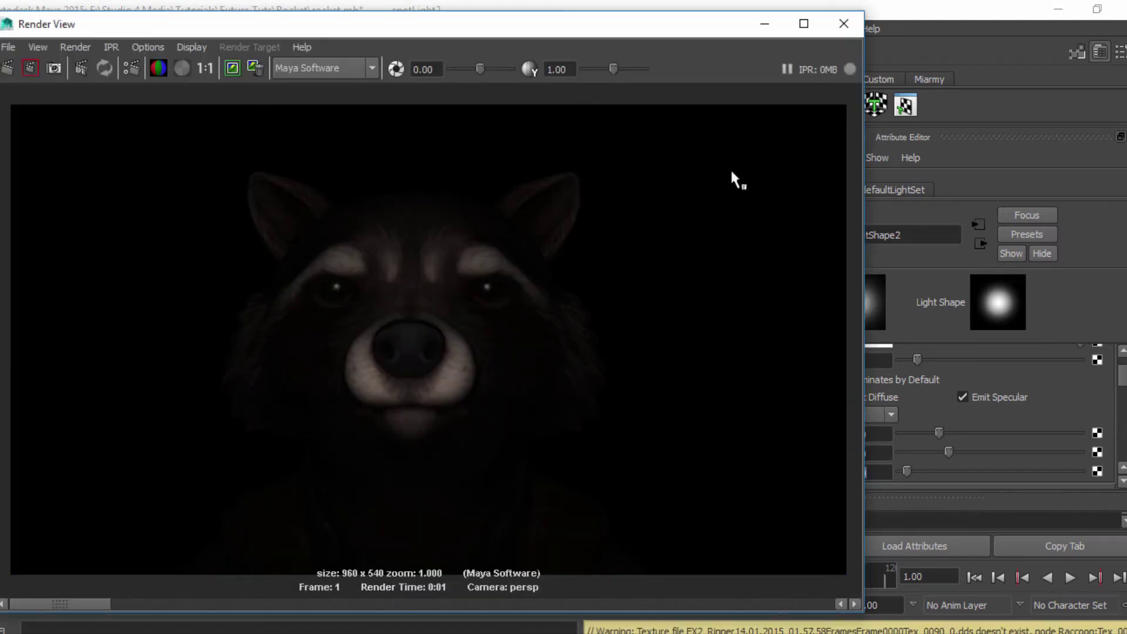
{"action": "left_click", "coordinate": [864, 395]}
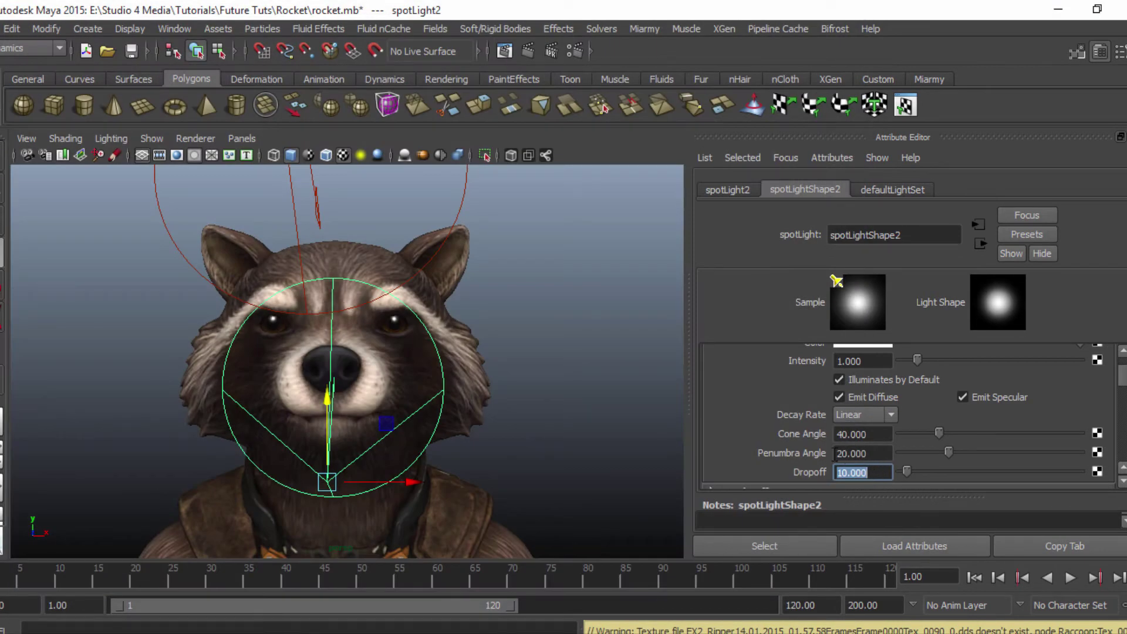
{"action": "left_click", "coordinate": [857, 415]}
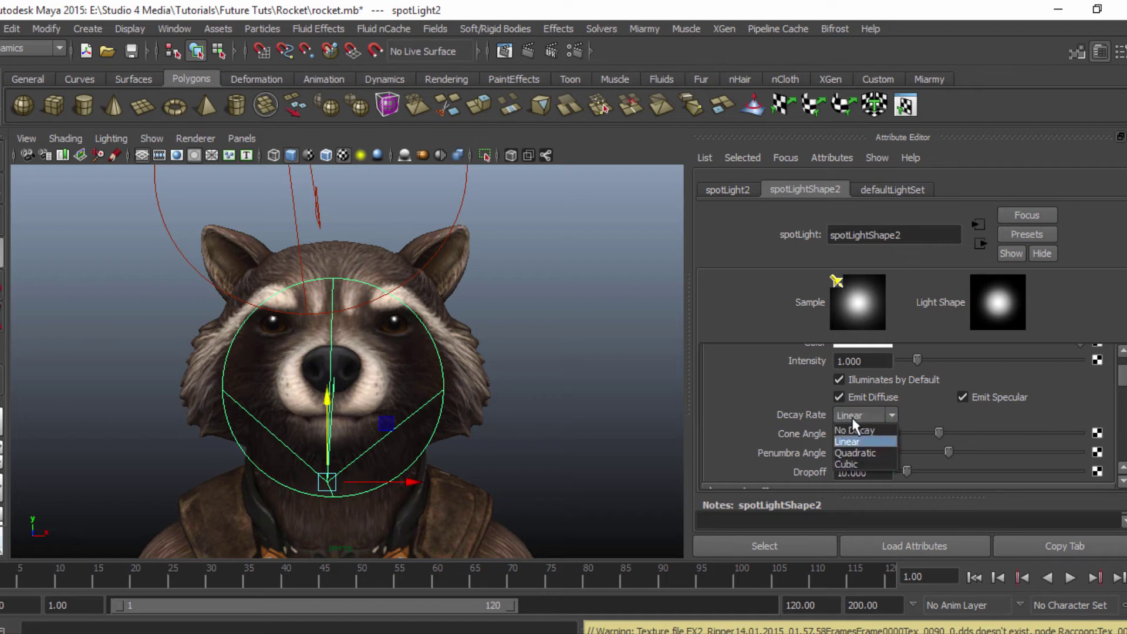
{"action": "left_click", "coordinate": [854, 445]}
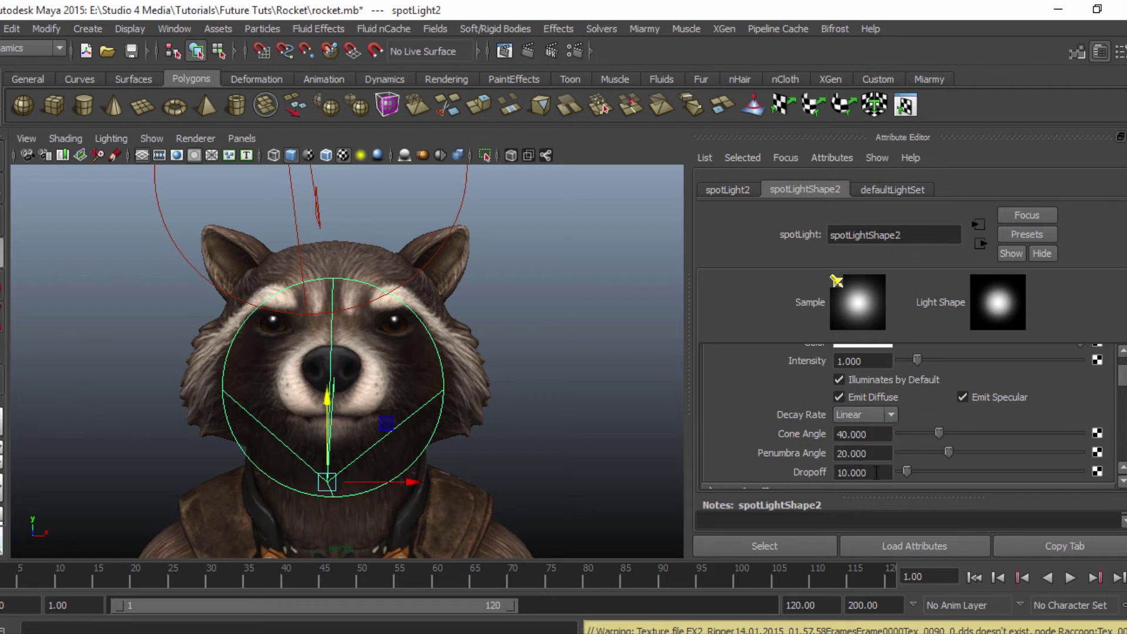
{"action": "left_click_drag", "start_coordinate": [876, 472], "coordinate": [820, 472]}
{"action": "type", "text": "0"}
{"action": "key", "text": "Return"}
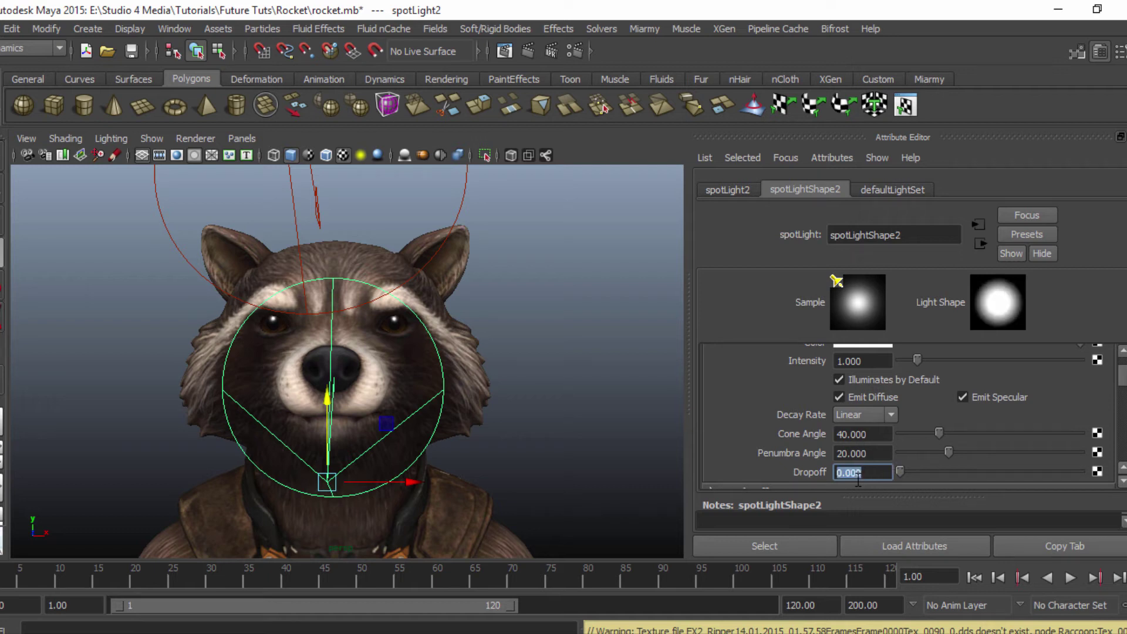
{"action": "left_click", "coordinate": [616, 411]}
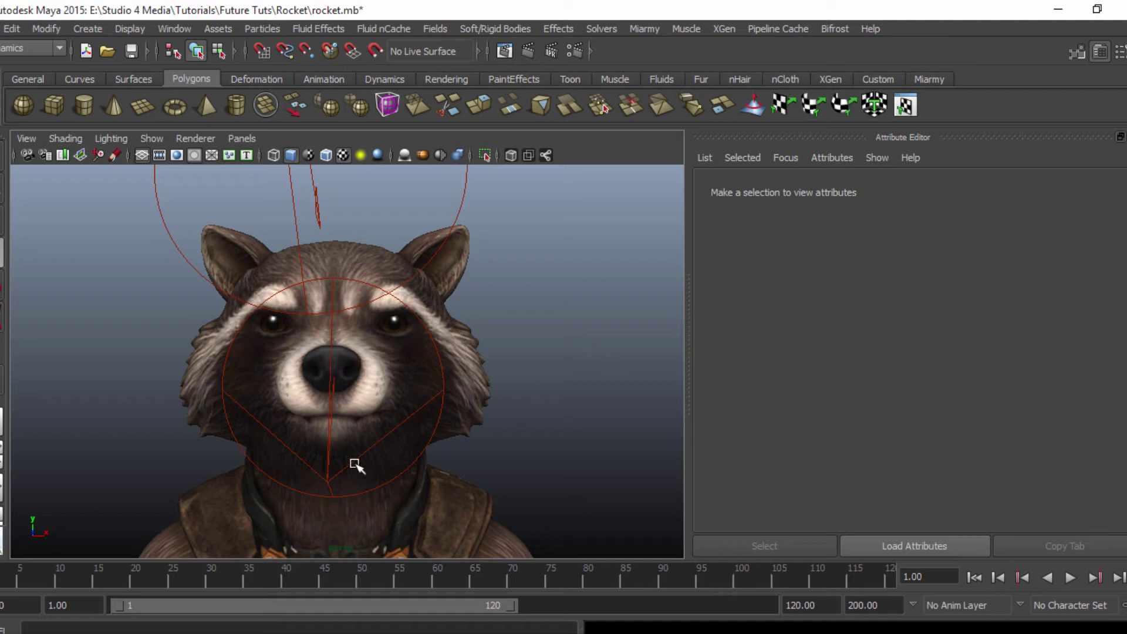
Move spotLight2 lower in front of the face and tilt its cone up toward the nose.
{"action": "left_click", "coordinate": [327, 478]}
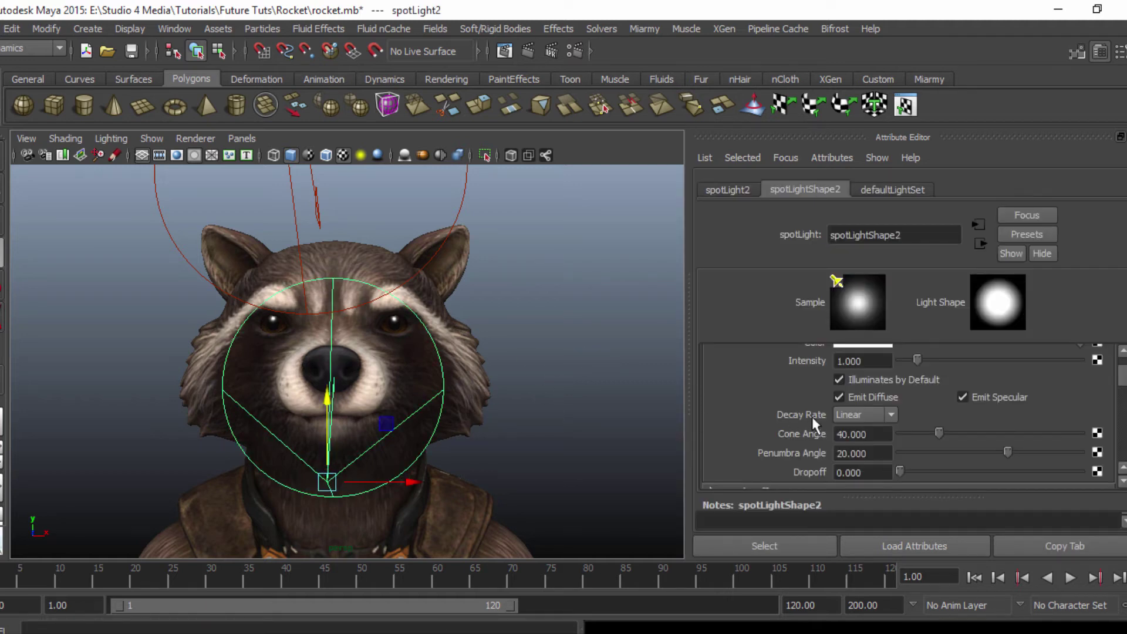
{"action": "scroll", "coordinate": [812, 417], "scroll_direction": "up", "scroll_amount": 2}
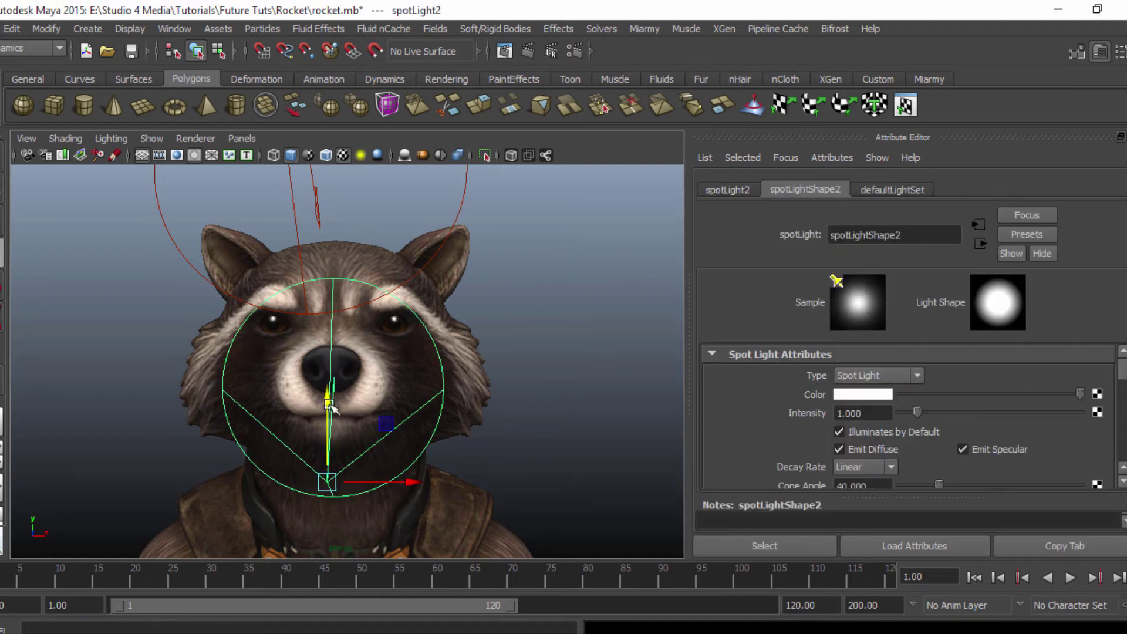
{"action": "left_click_drag", "start_coordinate": [329, 403], "coordinate": [329, 459]}
{"action": "left_click_drag", "start_coordinate": [472, 449], "coordinate": [299, 437], "text": "alt"}
{"action": "left_click_drag", "start_coordinate": [59, 258], "coordinate": [399, 481]}
{"action": "key", "text": "e"}
{"action": "key", "text": "w"}
Test-render the repositioned spotlight and close the preview windows.
{"action": "left_click", "coordinate": [529, 52]}
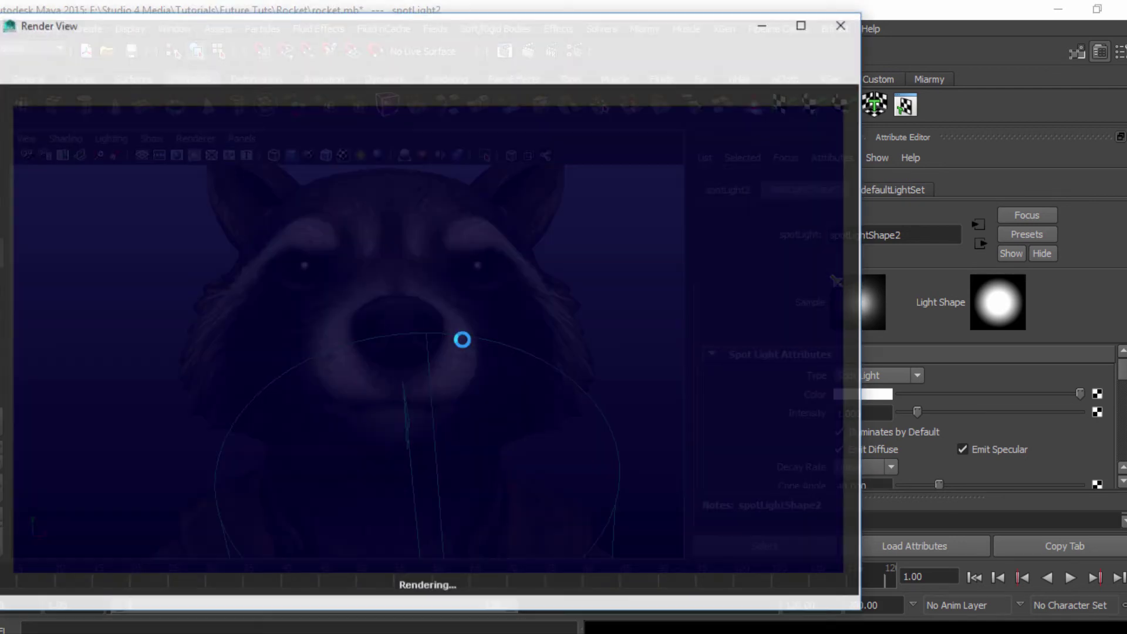
{"action": "left_click", "coordinate": [844, 32]}
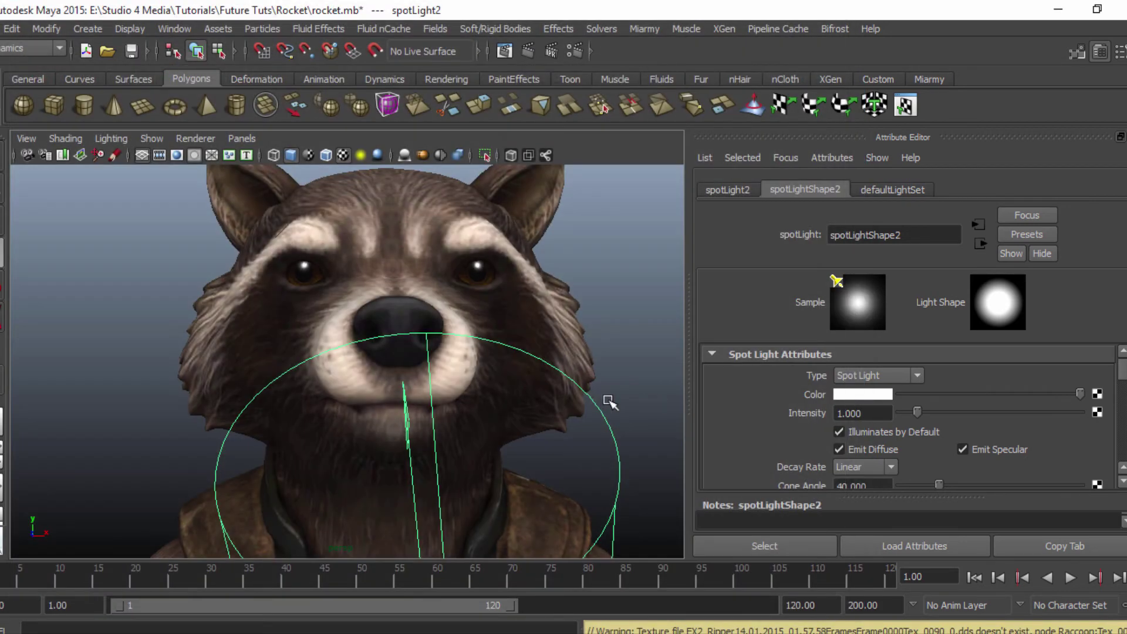
{"action": "left_click", "coordinate": [626, 363]}
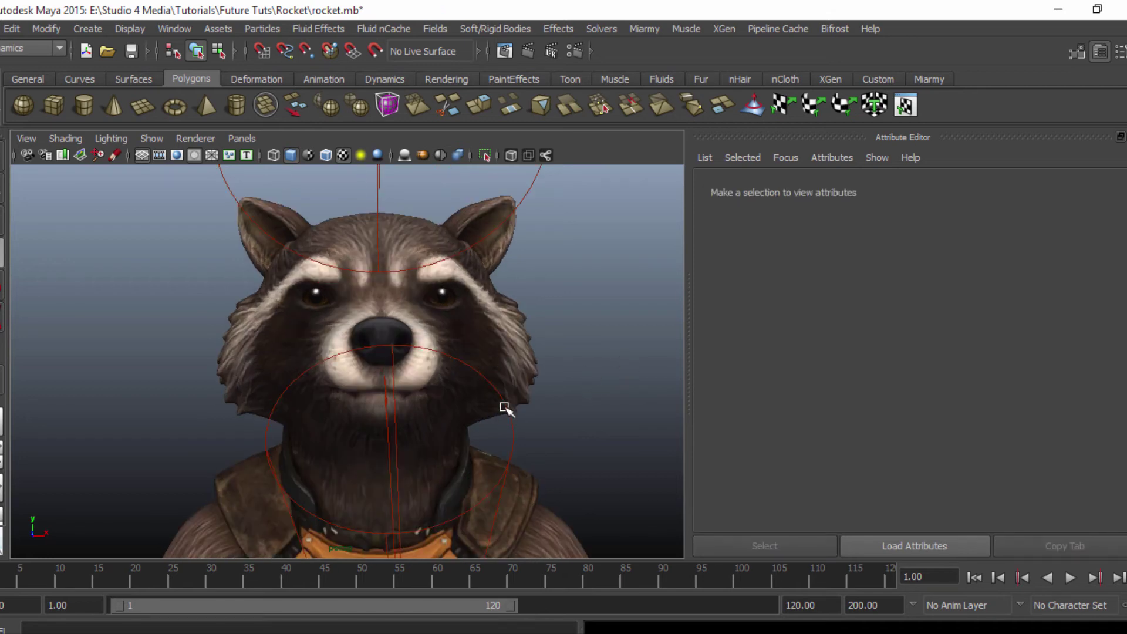
Map a Grid texture to spotLight2's colour and test-render the raccoon.
{"action": "left_click", "coordinate": [513, 441]}
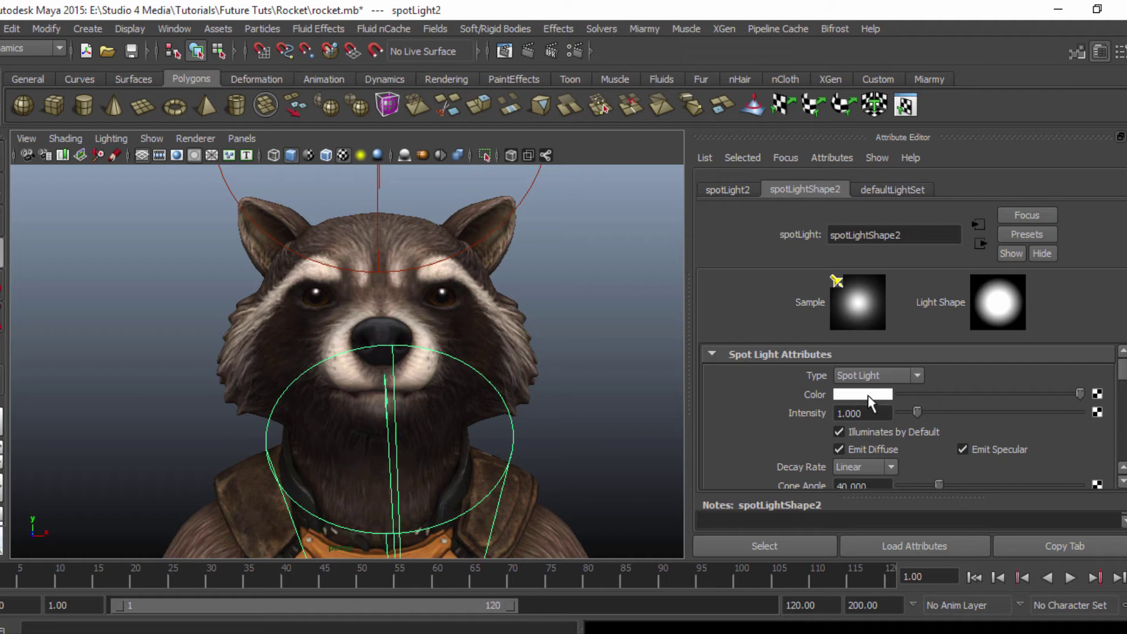
{"action": "left_click", "coordinate": [1096, 394]}
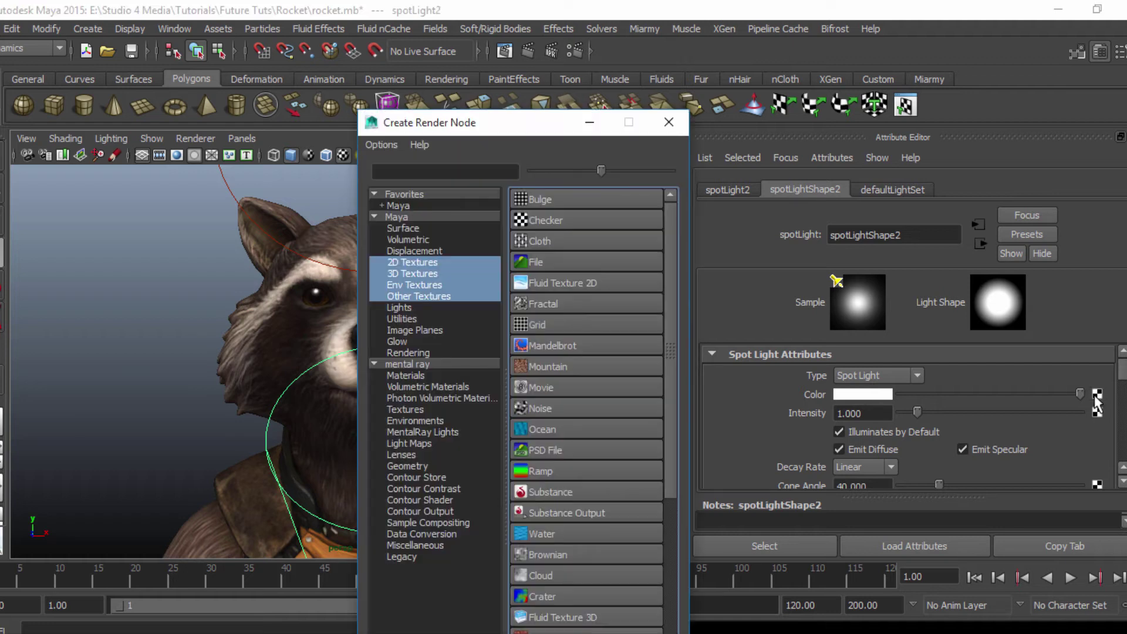
{"action": "left_click_drag", "start_coordinate": [518, 132], "coordinate": [516, 48]}
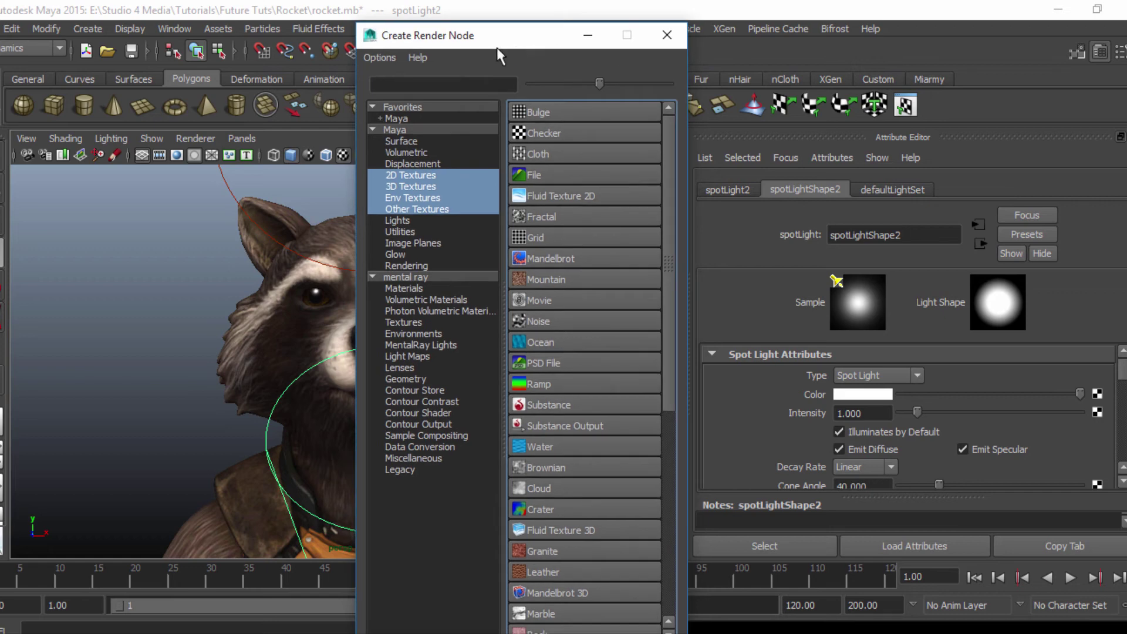
{"action": "left_click", "coordinate": [354, 27]}
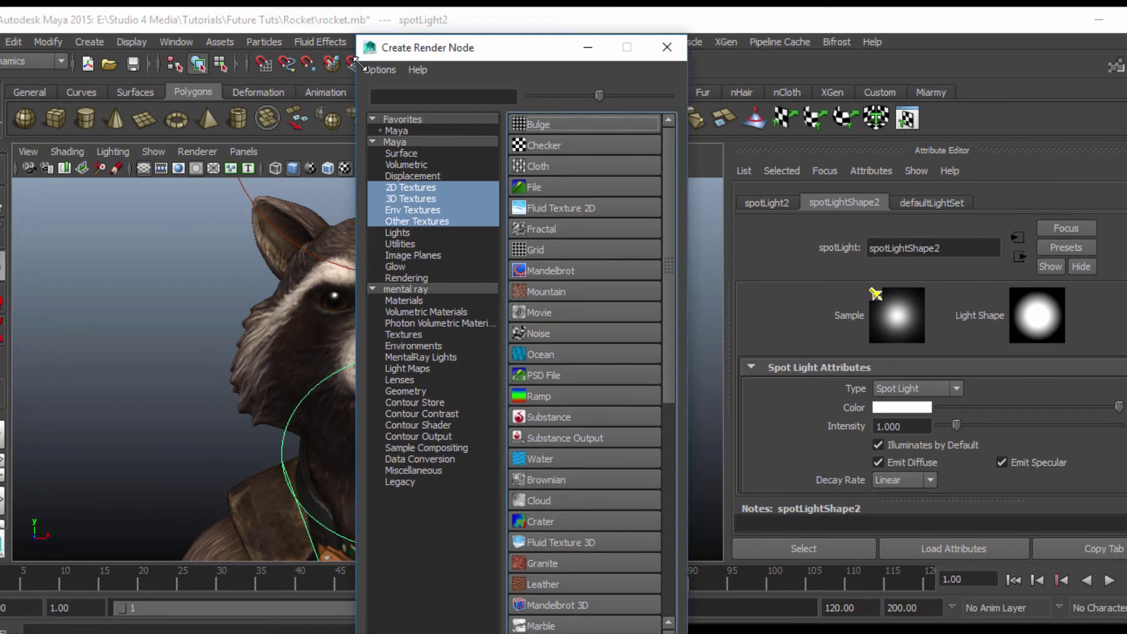
{"action": "left_click_drag", "start_coordinate": [381, 48], "coordinate": [390, 79]}
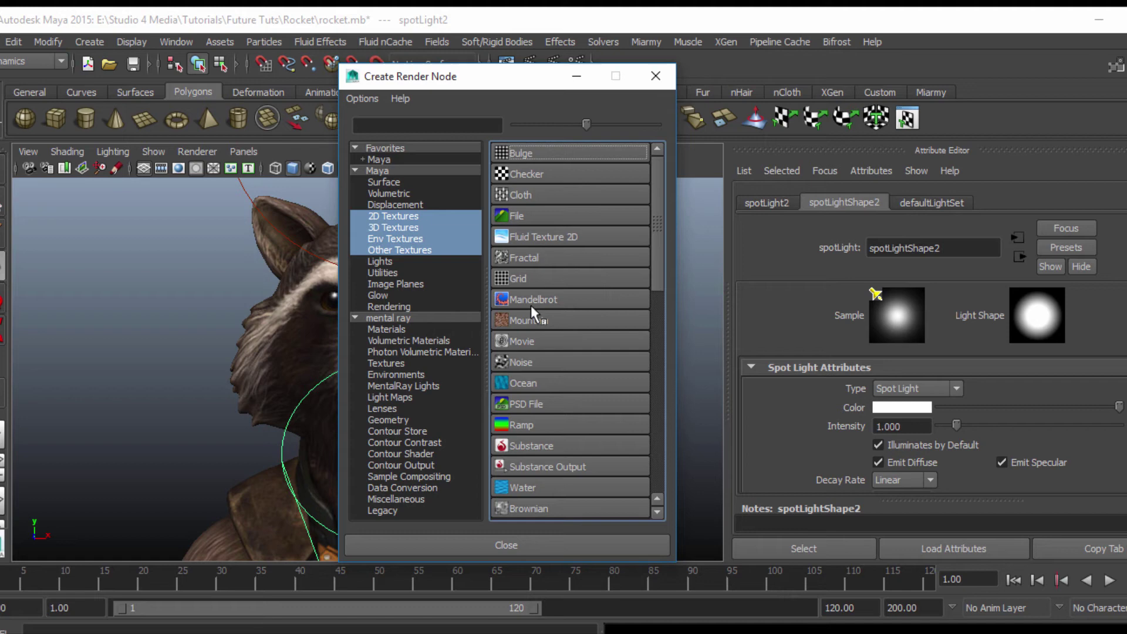
{"action": "scroll", "coordinate": [531, 305], "scroll_direction": "down", "scroll_amount": 8}
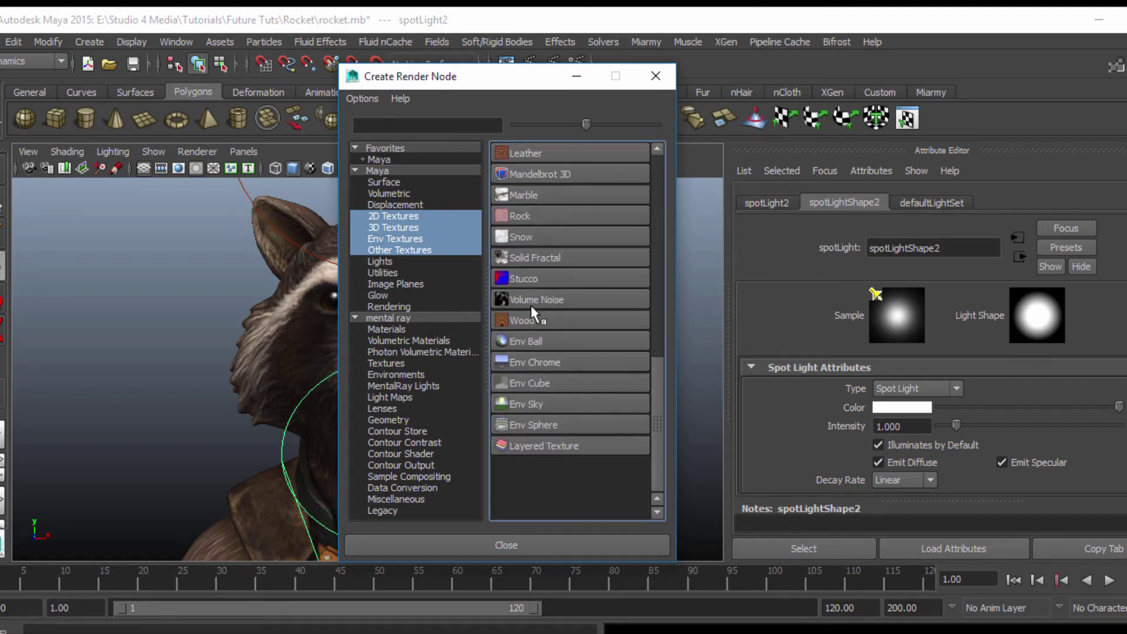
{"action": "scroll", "coordinate": [523, 404], "scroll_direction": "up", "scroll_amount": 6}
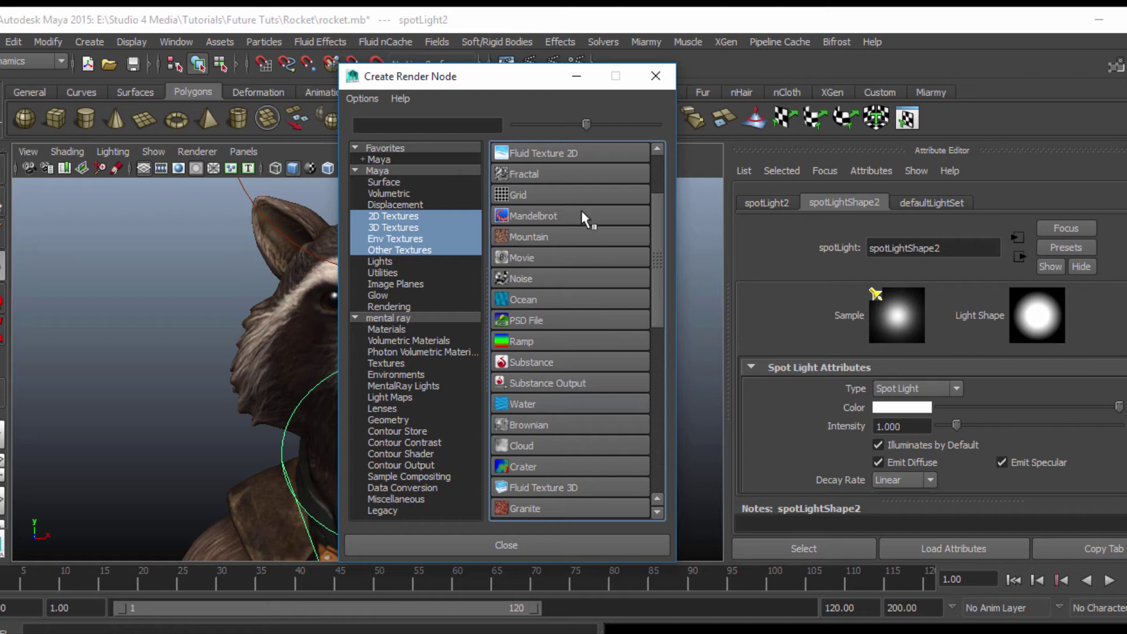
{"action": "left_click", "coordinate": [531, 195]}
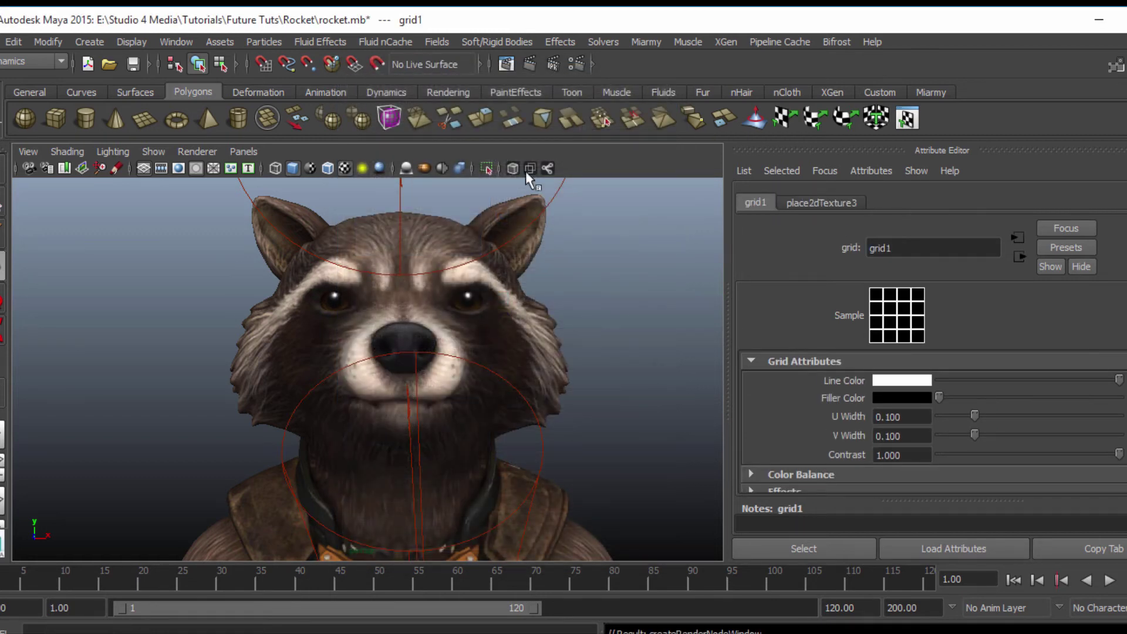
{"action": "left_click", "coordinate": [534, 62]}
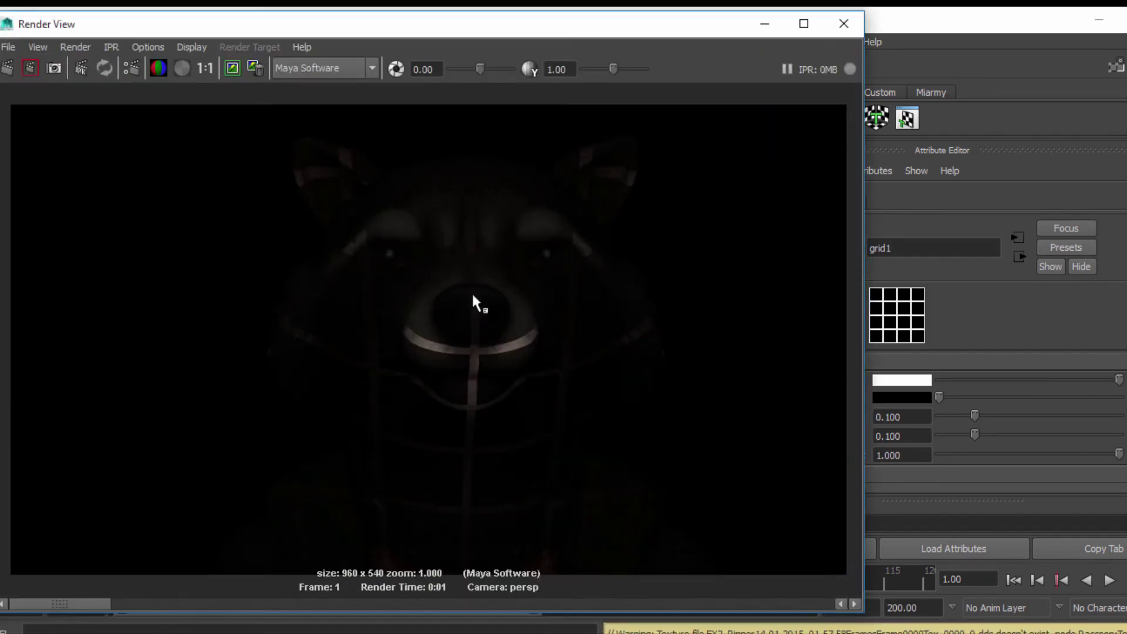
{"action": "left_click", "coordinate": [844, 24]}
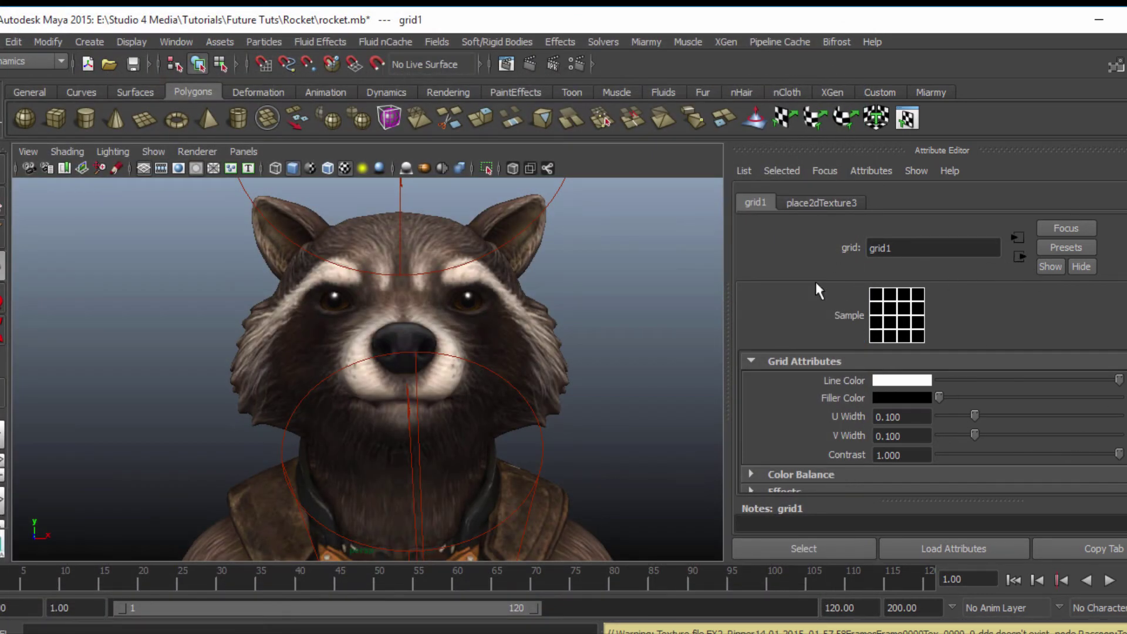
Undo the grid, map a Noise texture instead and render, then reopen the colour texture choices.
{"action": "key", "text": "ctrl+z"}
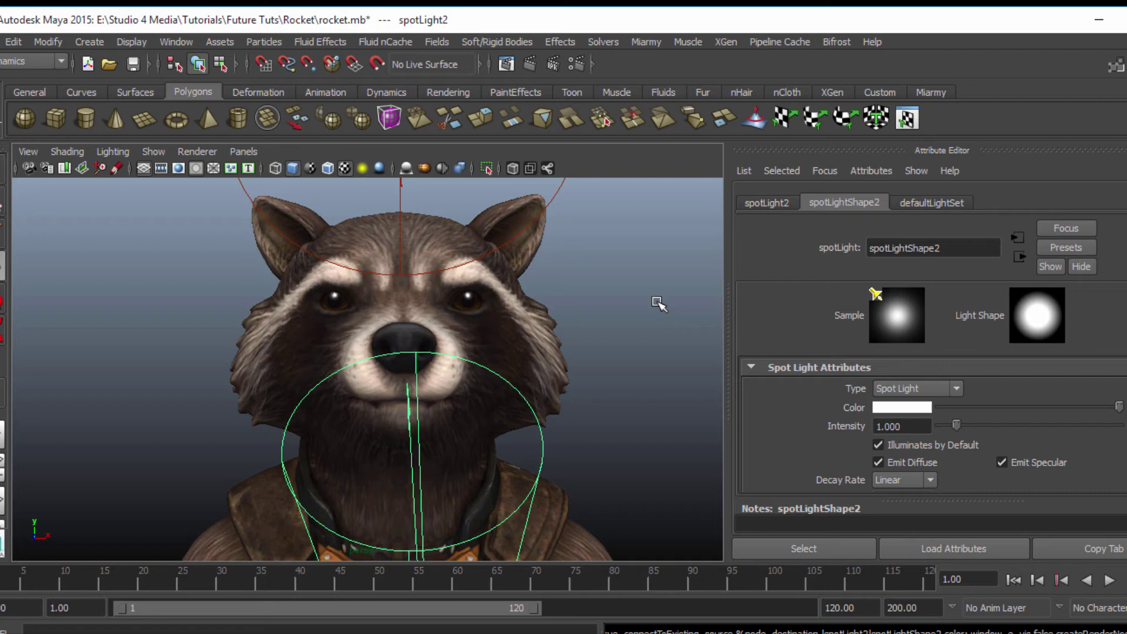
{"action": "left_click", "coordinate": [1119, 406]}
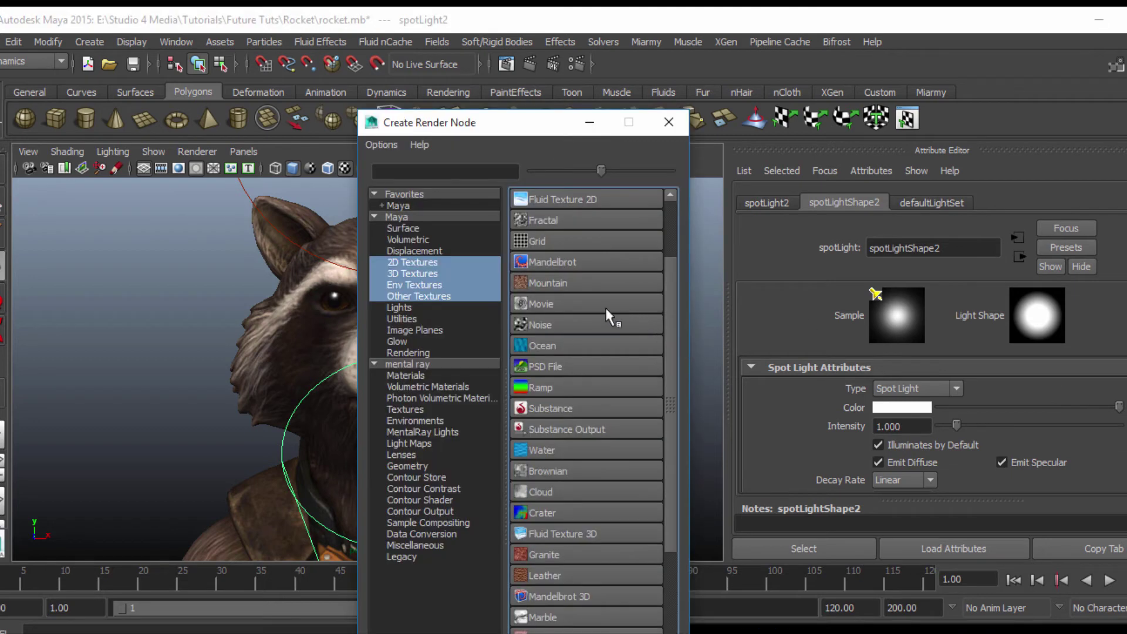
{"action": "left_click", "coordinate": [538, 324]}
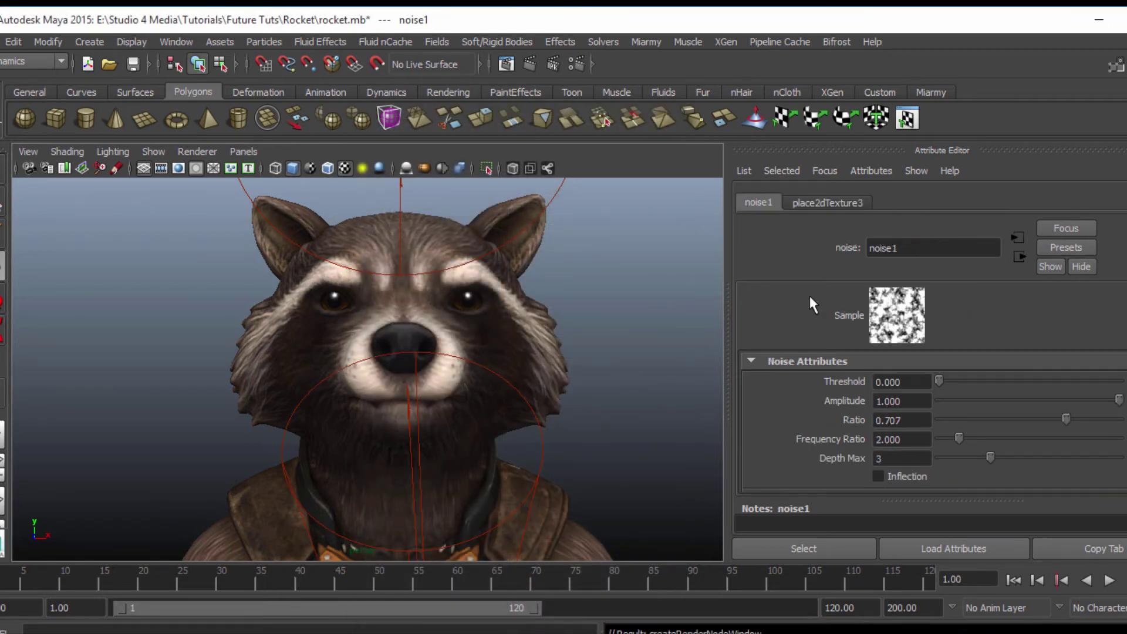
{"action": "left_click", "coordinate": [530, 64]}
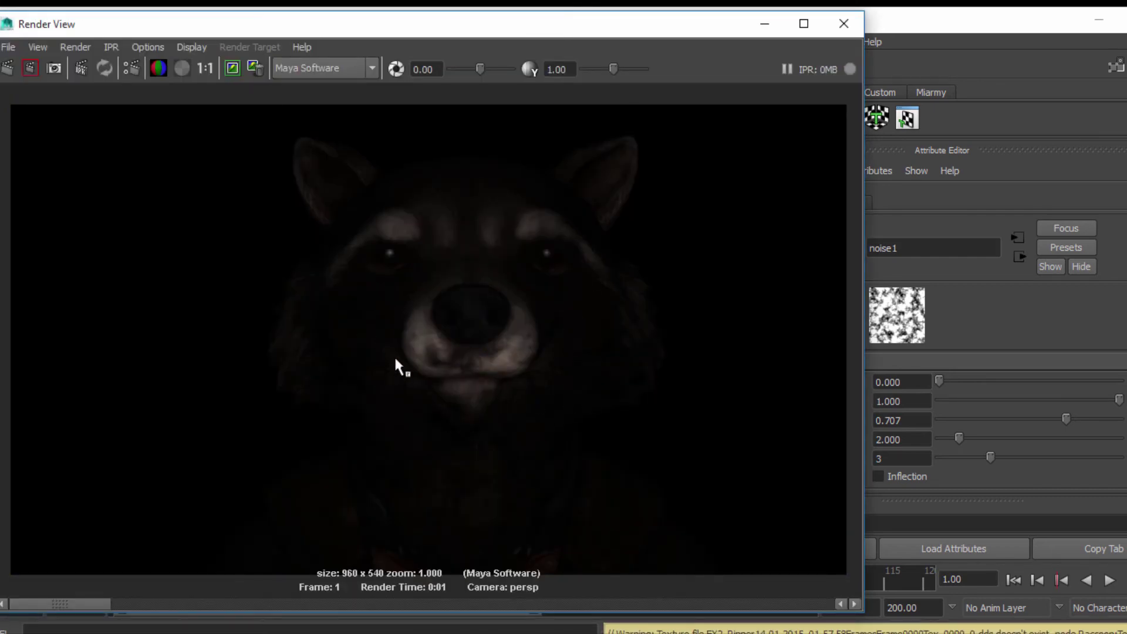
{"action": "left_click", "coordinate": [853, 26]}
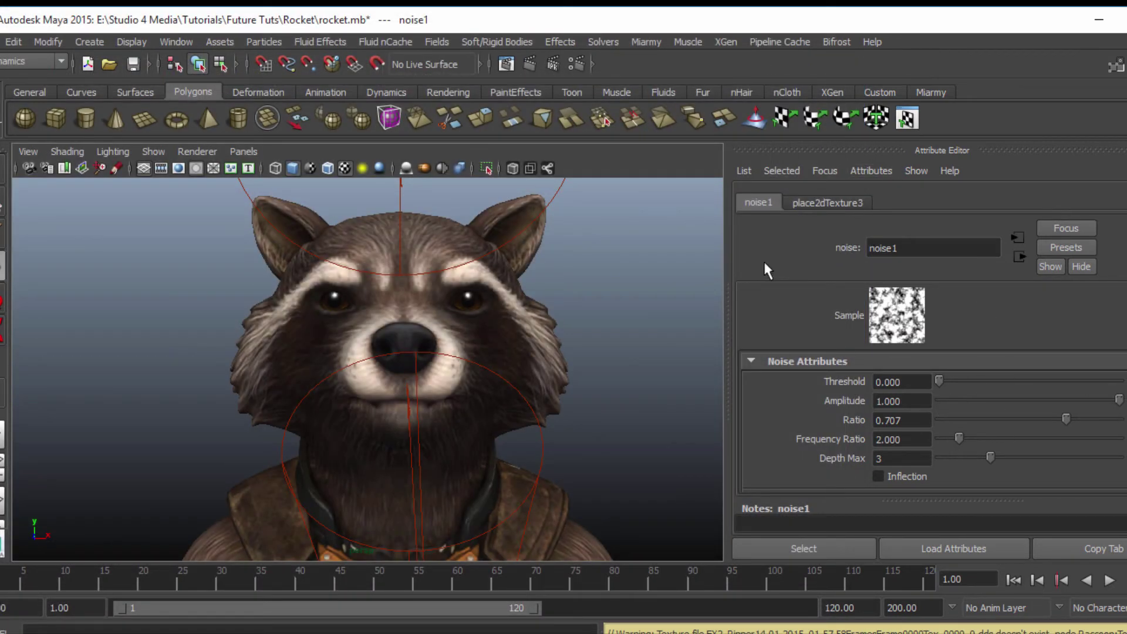
{"action": "left_click", "coordinate": [631, 227]}
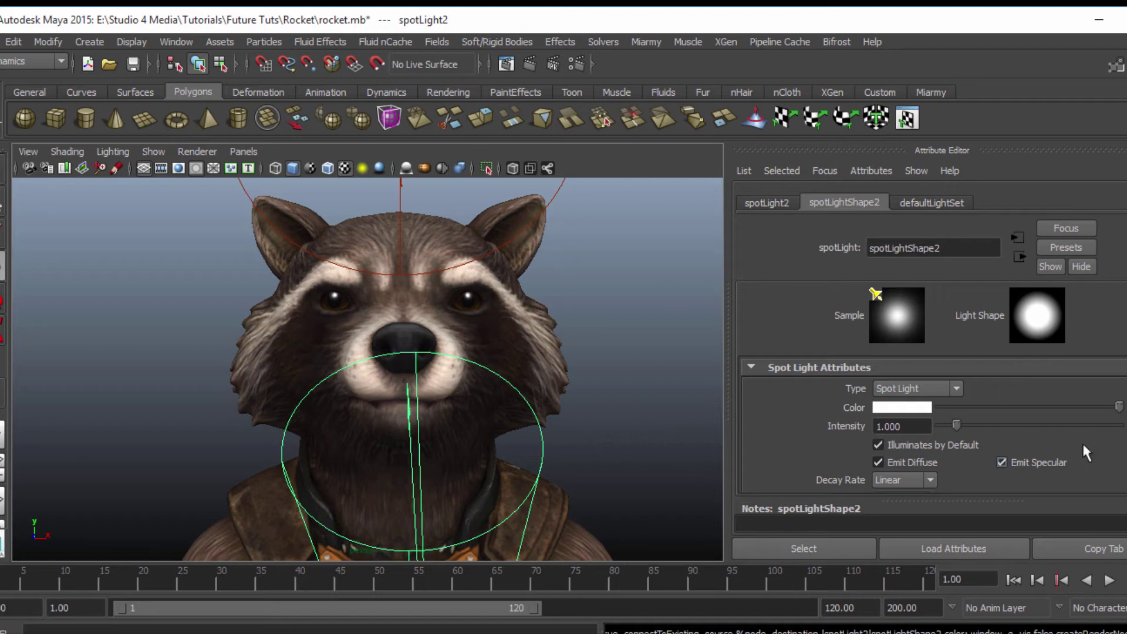
{"action": "left_click", "coordinate": [1124, 407]}
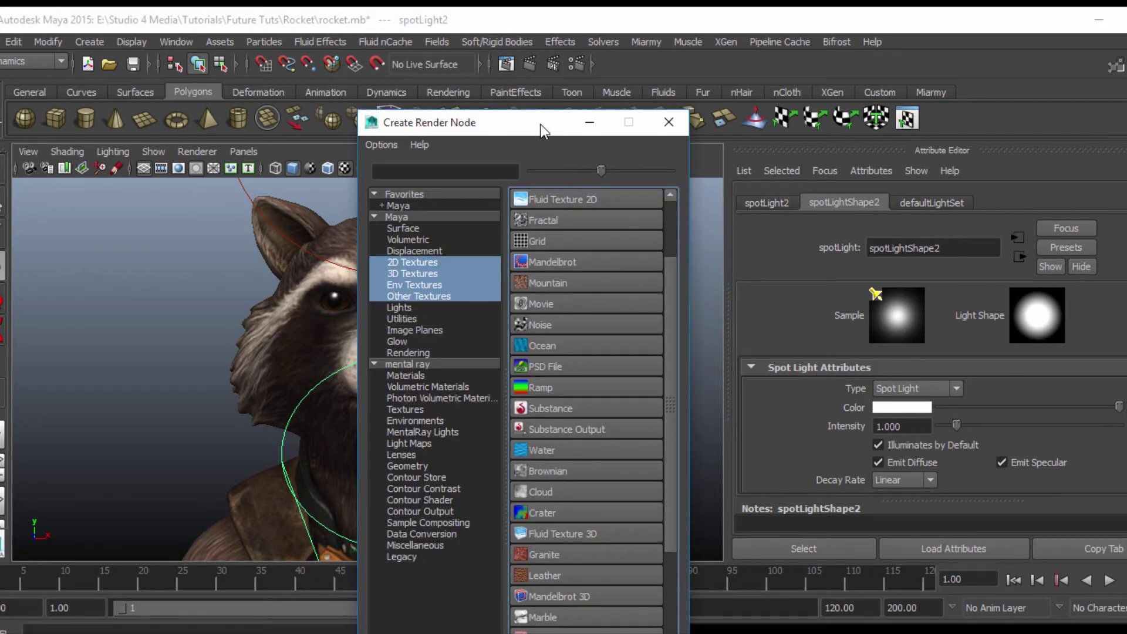
Create a File texture on the spotlight colour and load Binary.jpg as its image.
{"action": "left_click_drag", "start_coordinate": [538, 122], "coordinate": [552, 73]}
{"action": "scroll", "coordinate": [628, 293], "scroll_direction": "up", "scroll_amount": 3}
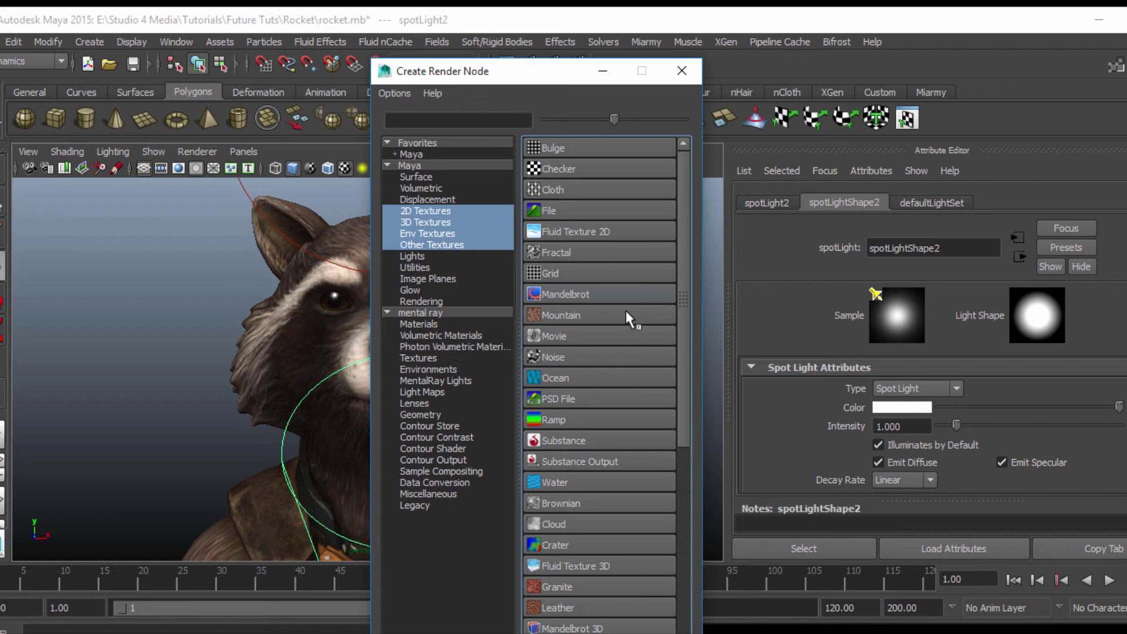
{"action": "left_click", "coordinate": [597, 207]}
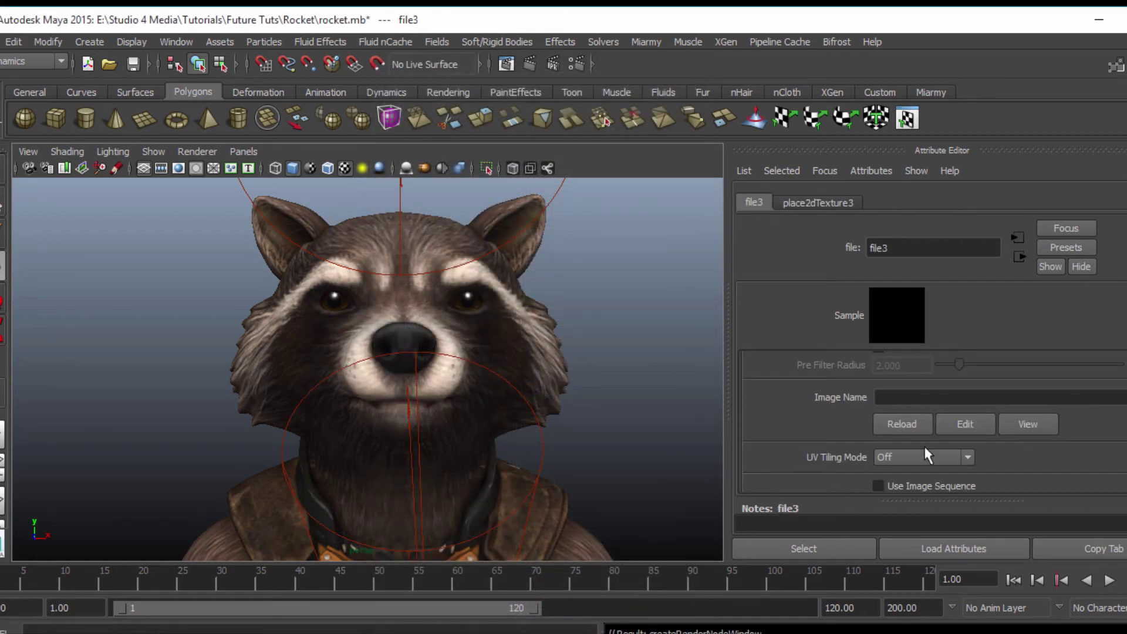
{"action": "left_click", "coordinate": [1120, 398]}
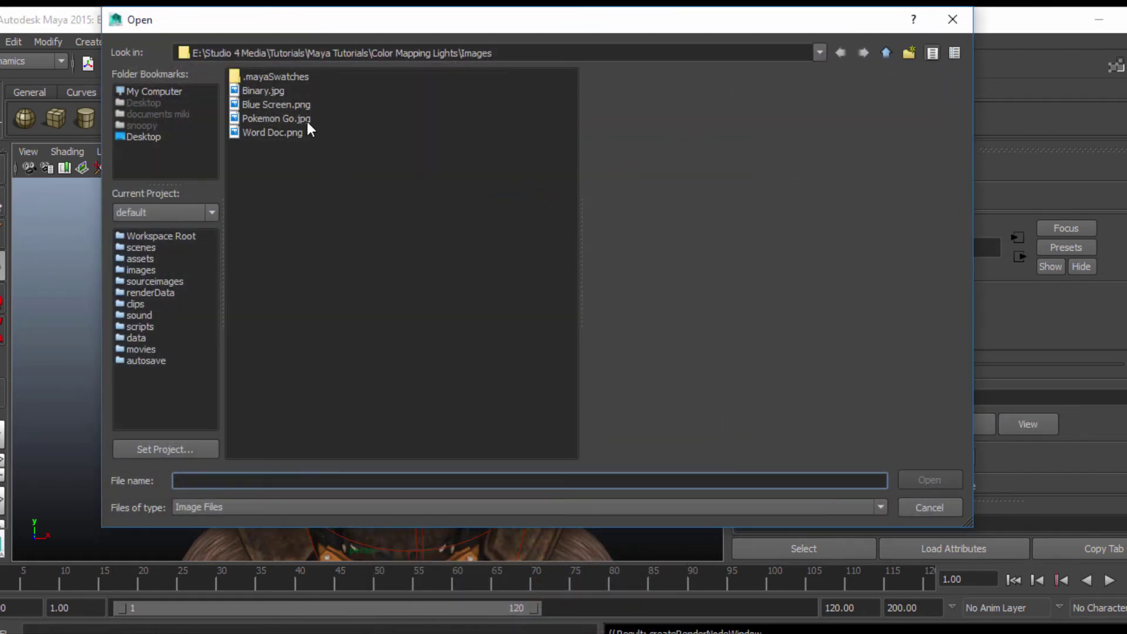
{"action": "left_click", "coordinate": [272, 95]}
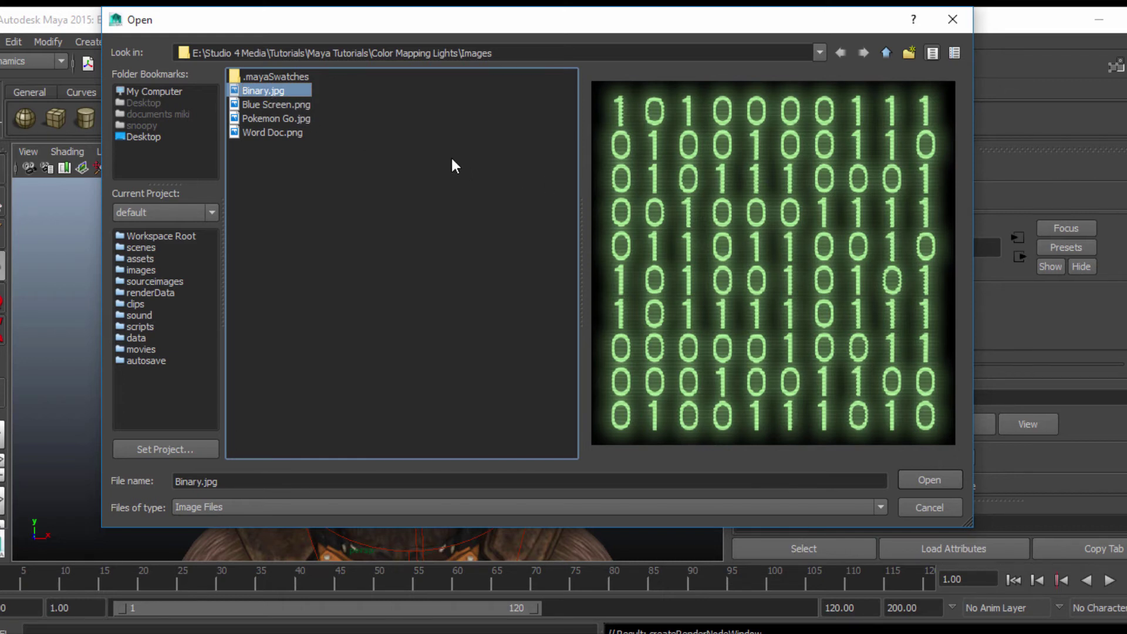
{"action": "left_click", "coordinate": [934, 478]}
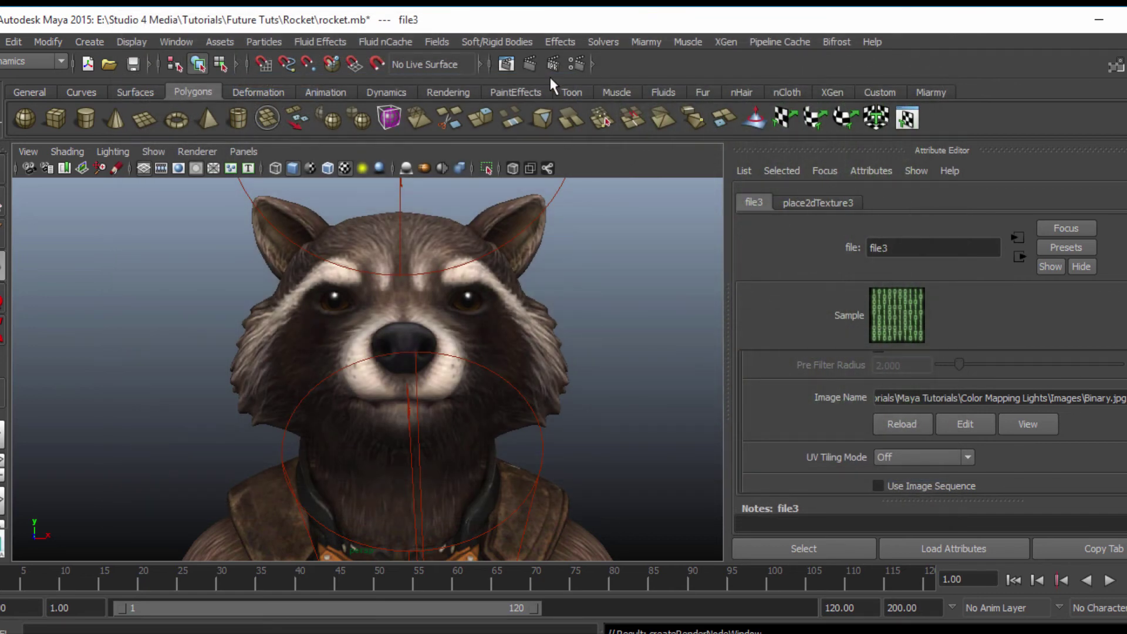
Test-render the binary projection, again from a front-on view of the raccoon's face.
{"action": "left_click", "coordinate": [535, 65]}
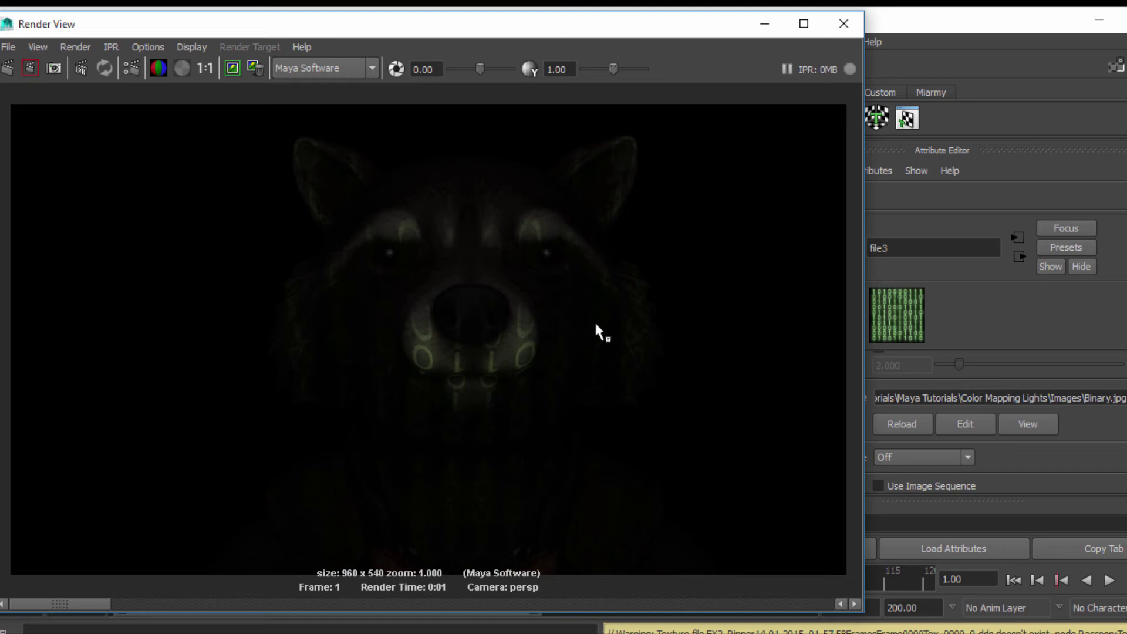
{"action": "left_click", "coordinate": [852, 24]}
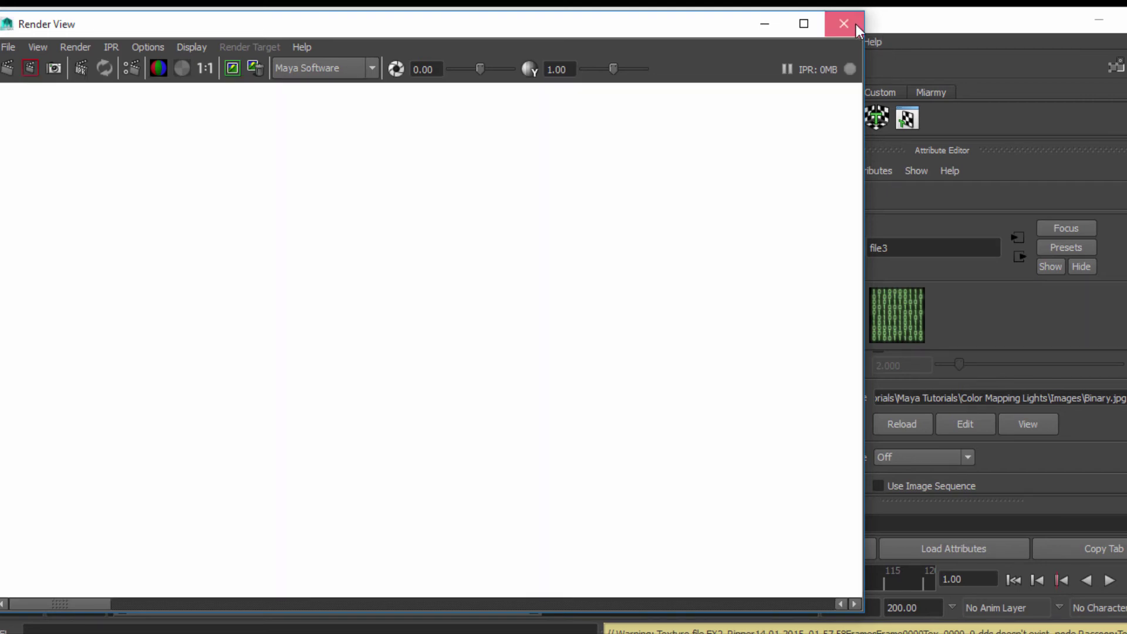
{"action": "left_click_drag", "start_coordinate": [509, 291], "coordinate": [490, 346], "text": "alt"}
{"action": "left_click", "coordinate": [536, 63]}
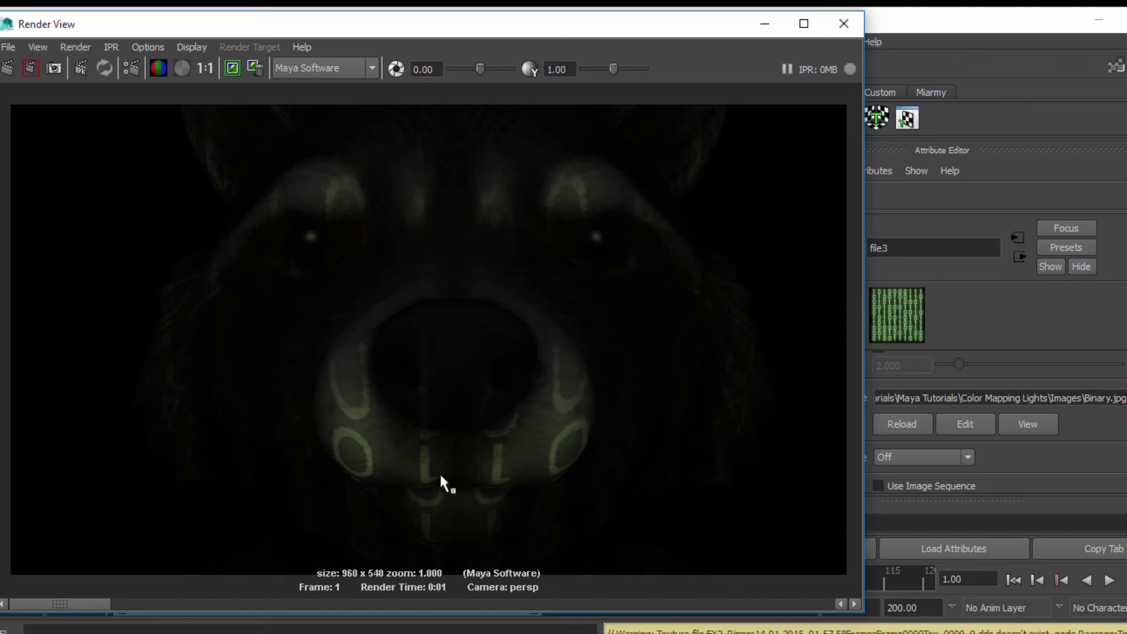
{"action": "left_click", "coordinate": [840, 23]}
{"action": "scroll", "coordinate": [535, 352], "scroll_direction": "down", "scroll_amount": 3}
{"action": "left_click", "coordinate": [503, 465]}
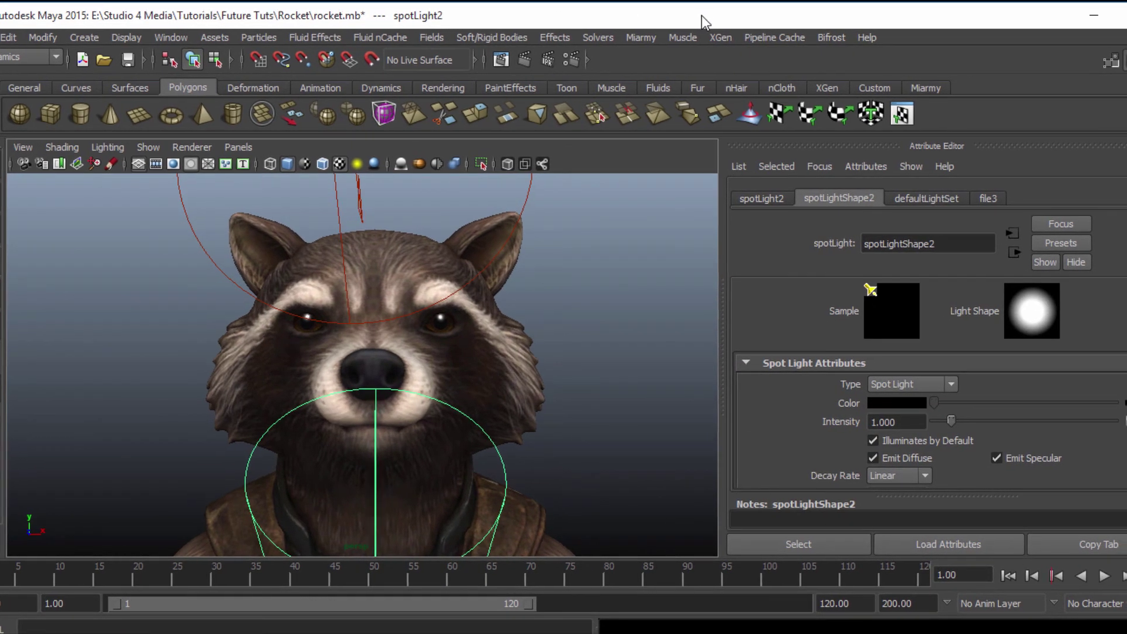
Set spotLight2's Rotate Z to 180 and tilt it to aim at the raccoon's face.
{"action": "scroll", "coordinate": [458, 406], "scroll_direction": "down", "scroll_amount": 3}
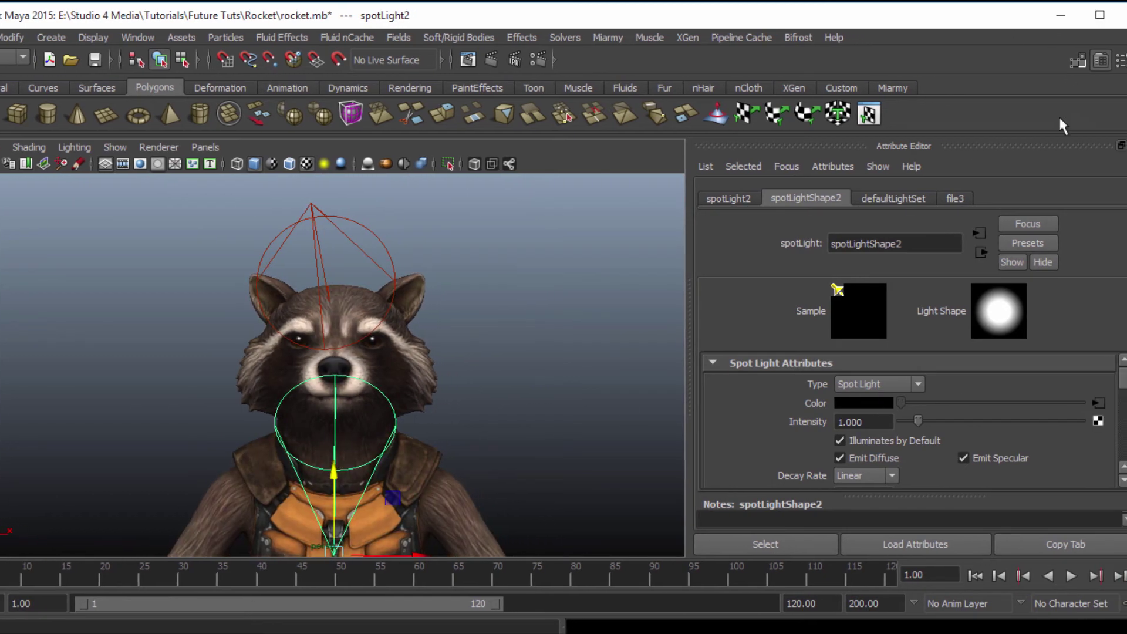
{"action": "key", "text": "ctrl+a"}
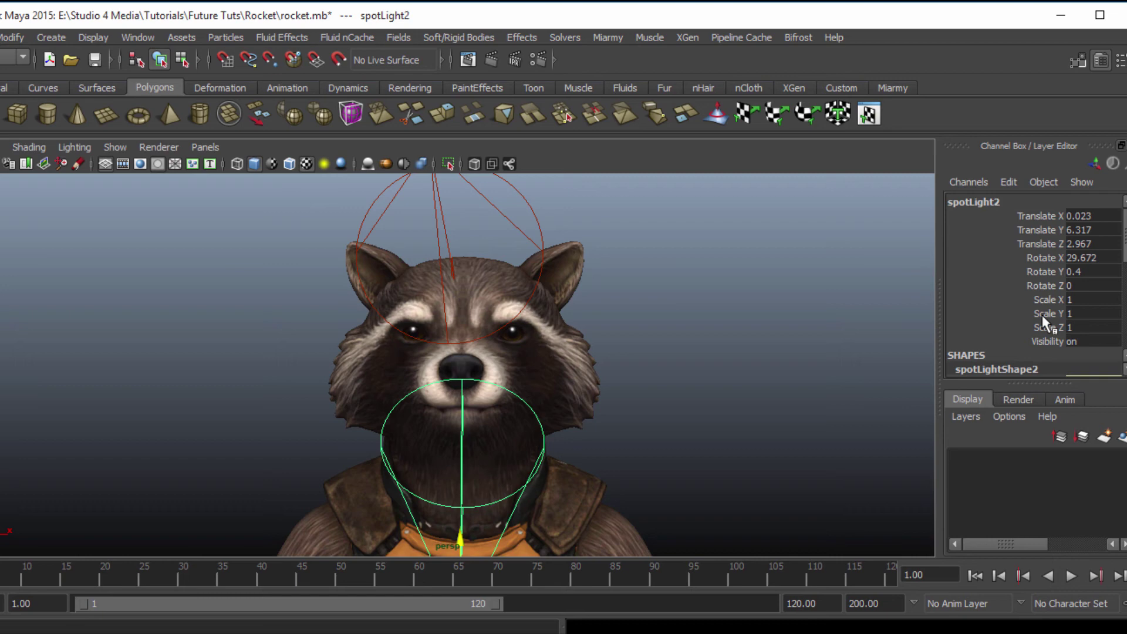
{"action": "scroll", "coordinate": [579, 385], "scroll_direction": "down", "scroll_amount": 3}
{"action": "left_click_drag", "start_coordinate": [557, 483], "coordinate": [440, 470], "text": "alt"}
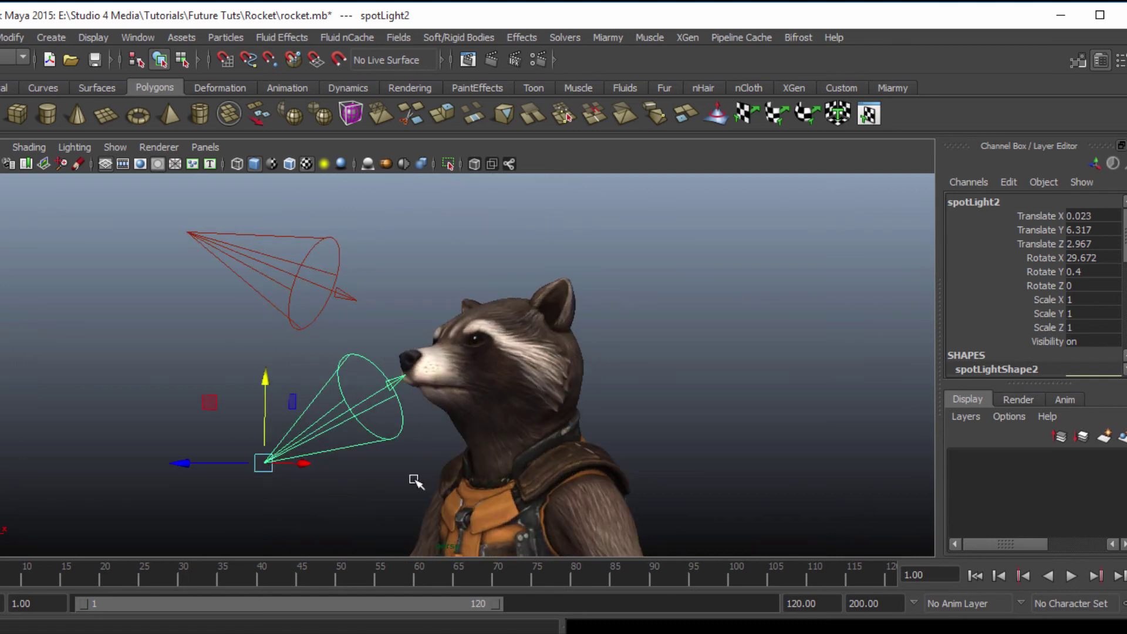
{"action": "key", "text": "e"}
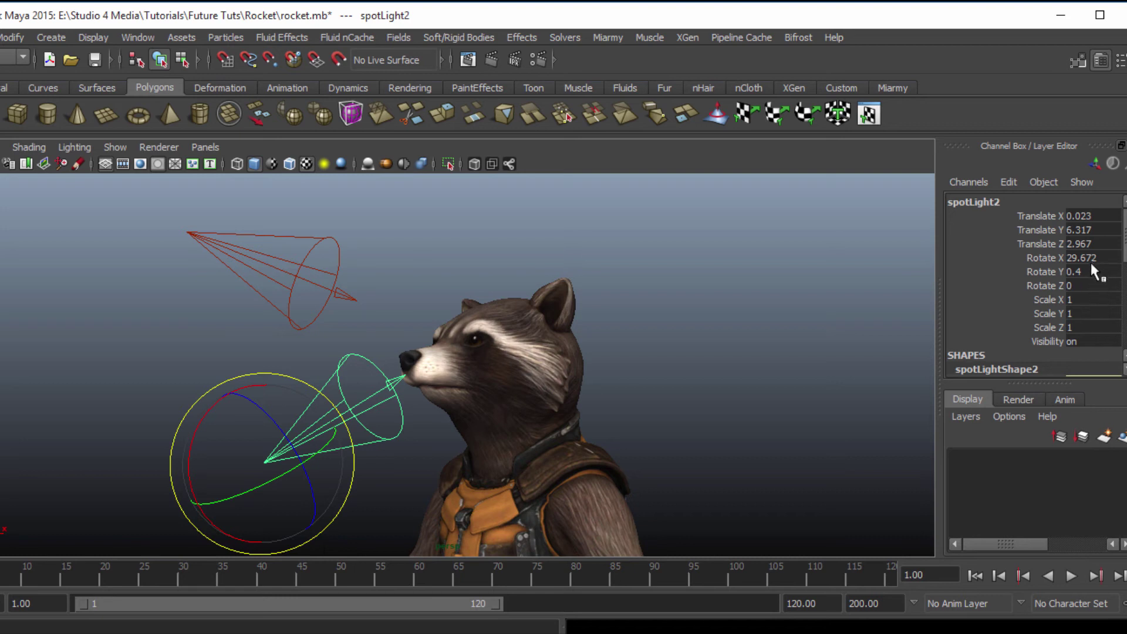
{"action": "left_click", "coordinate": [1089, 285]}
{"action": "type", "text": "180"}
{"action": "key", "text": "Return"}
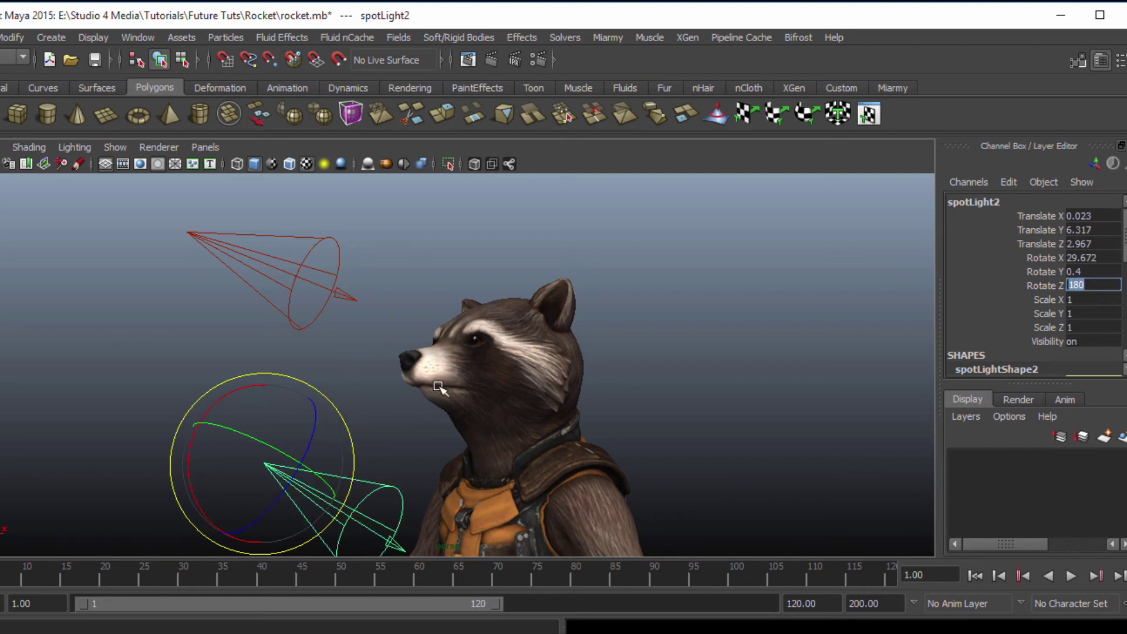
{"action": "left_click_drag", "start_coordinate": [226, 394], "coordinate": [179, 473]}
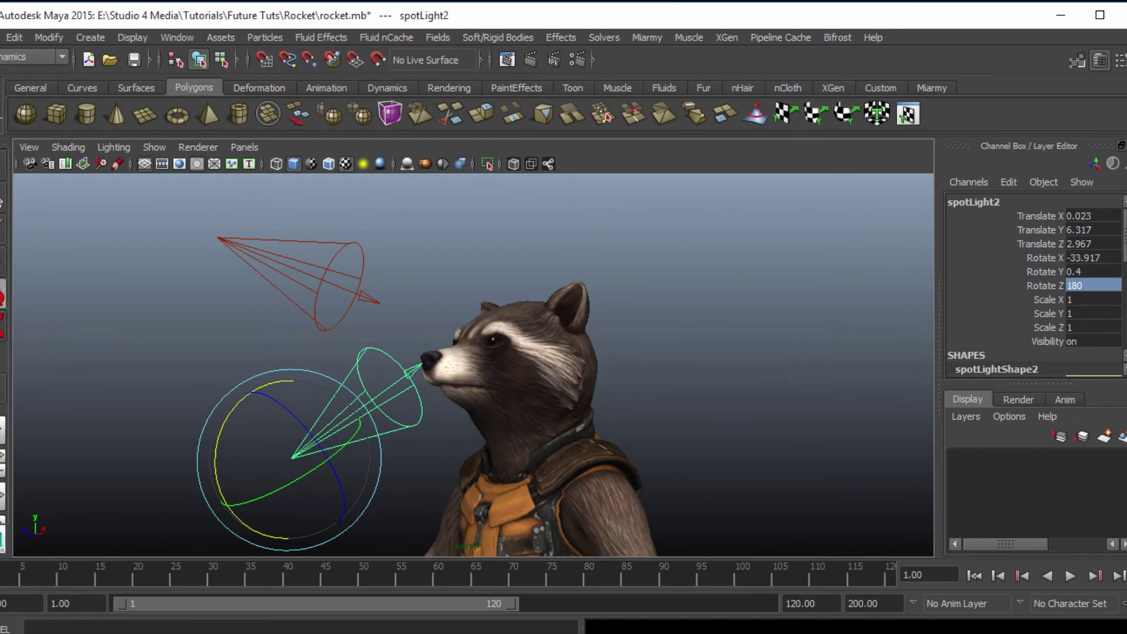
Test-render the binary digits on the muzzle from a head-on view, light deselected.
{"action": "left_click", "coordinate": [518, 60]}
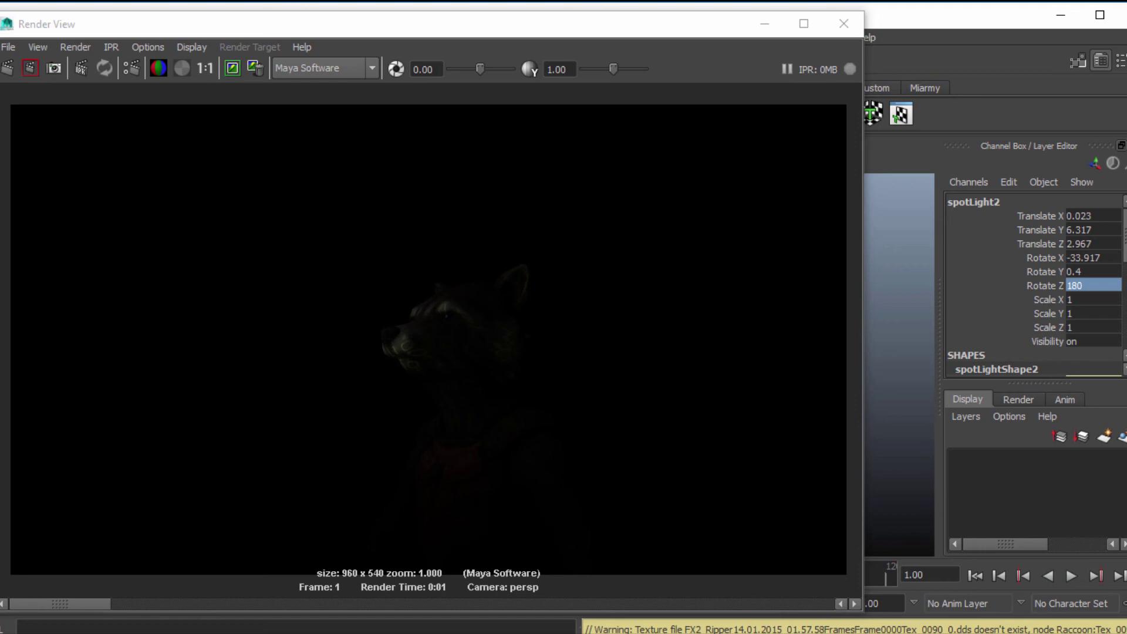
{"action": "left_click", "coordinate": [844, 24]}
{"action": "left_click_drag", "start_coordinate": [548, 421], "coordinate": [604, 458], "text": "alt"}
{"action": "scroll", "coordinate": [579, 460], "scroll_direction": "up", "scroll_amount": 10}
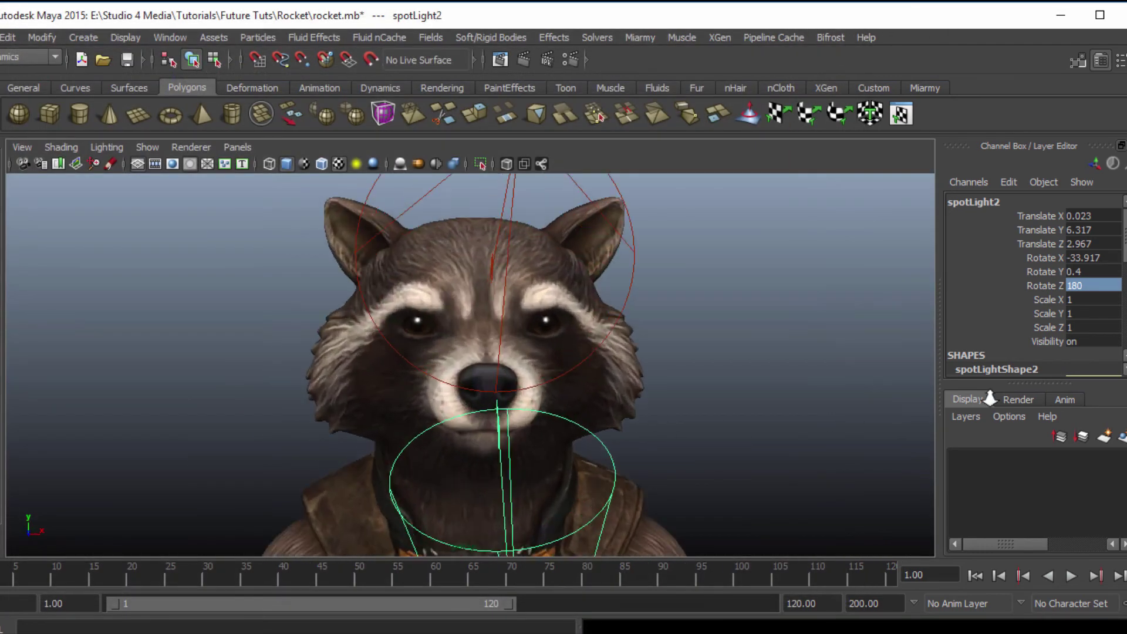
{"action": "scroll", "coordinate": [561, 455], "scroll_direction": "down", "scroll_amount": 5}
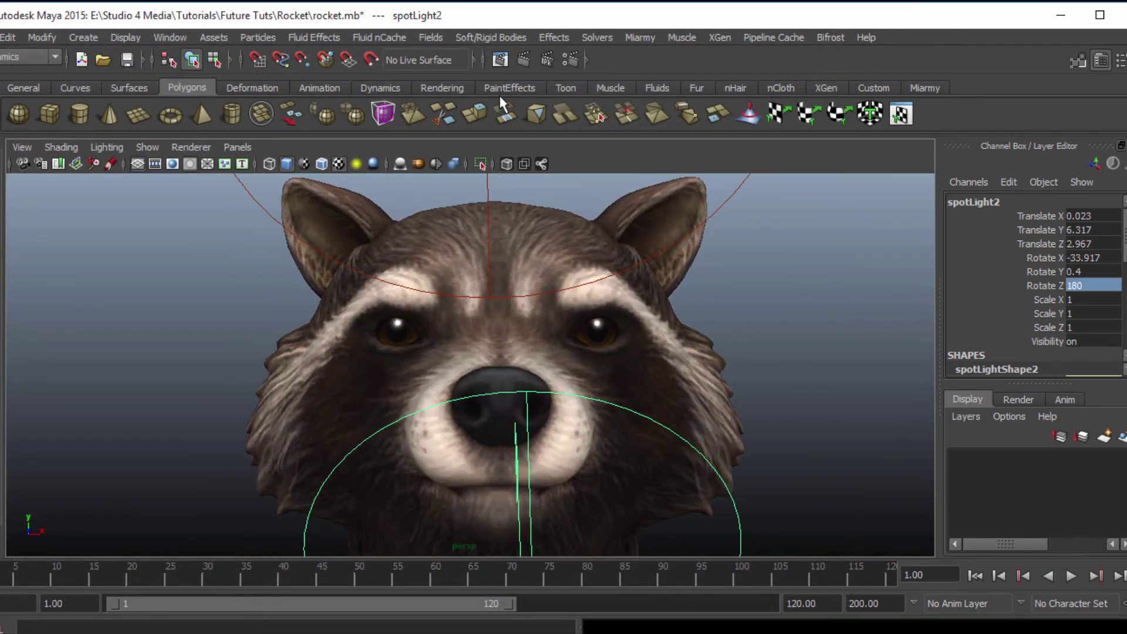
{"action": "left_click", "coordinate": [522, 64]}
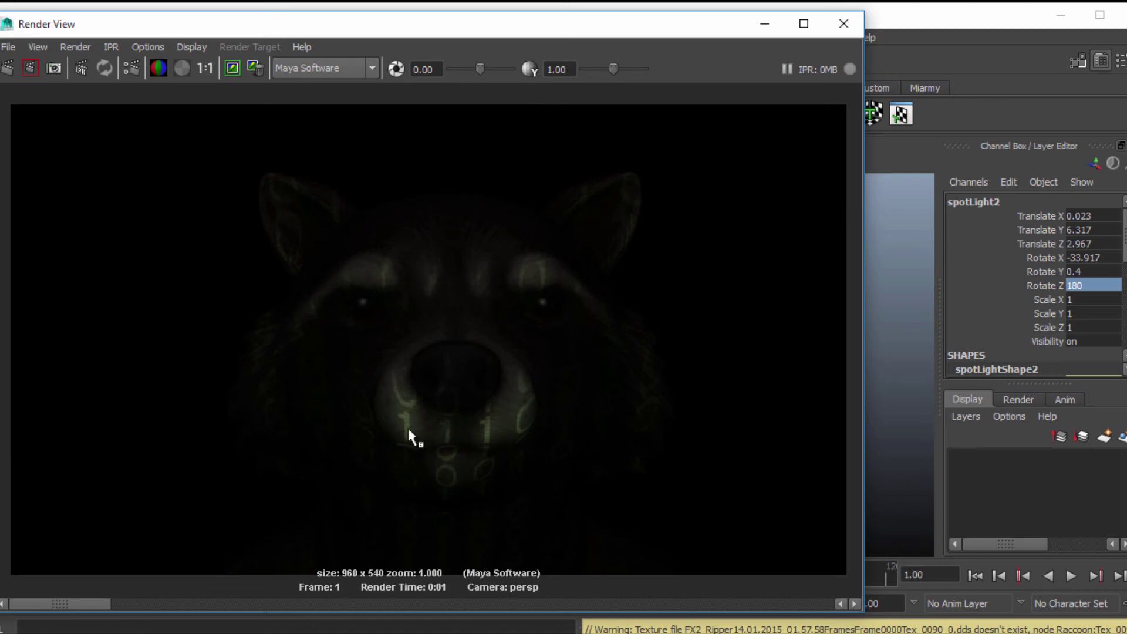
{"action": "left_click", "coordinate": [844, 23]}
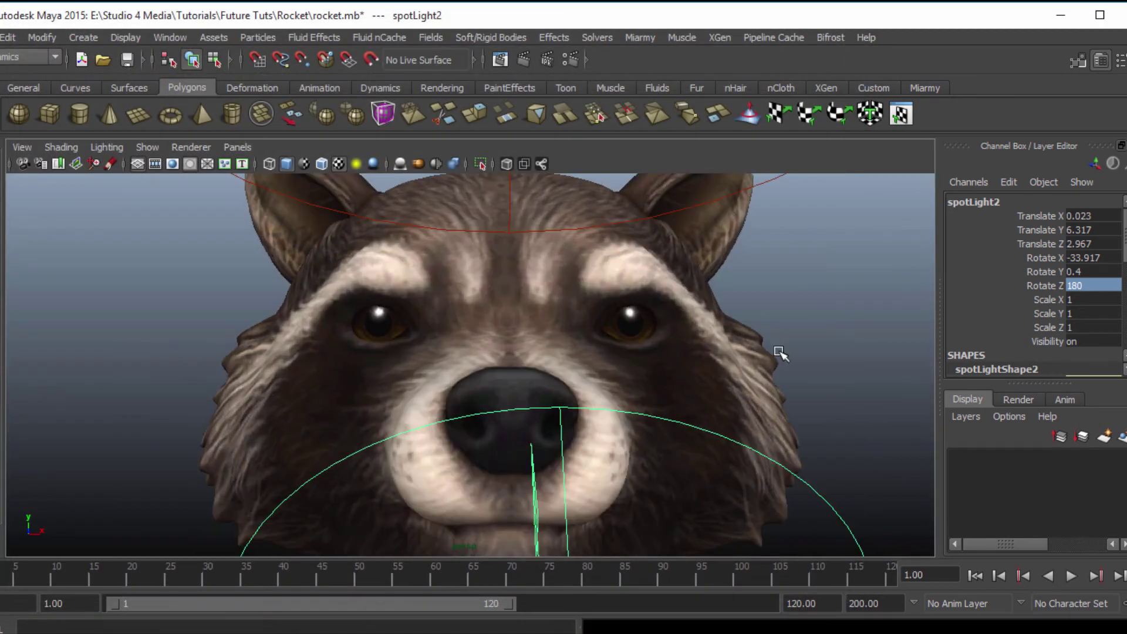
{"action": "left_click", "coordinate": [825, 312]}
{"action": "left_click", "coordinate": [528, 61]}
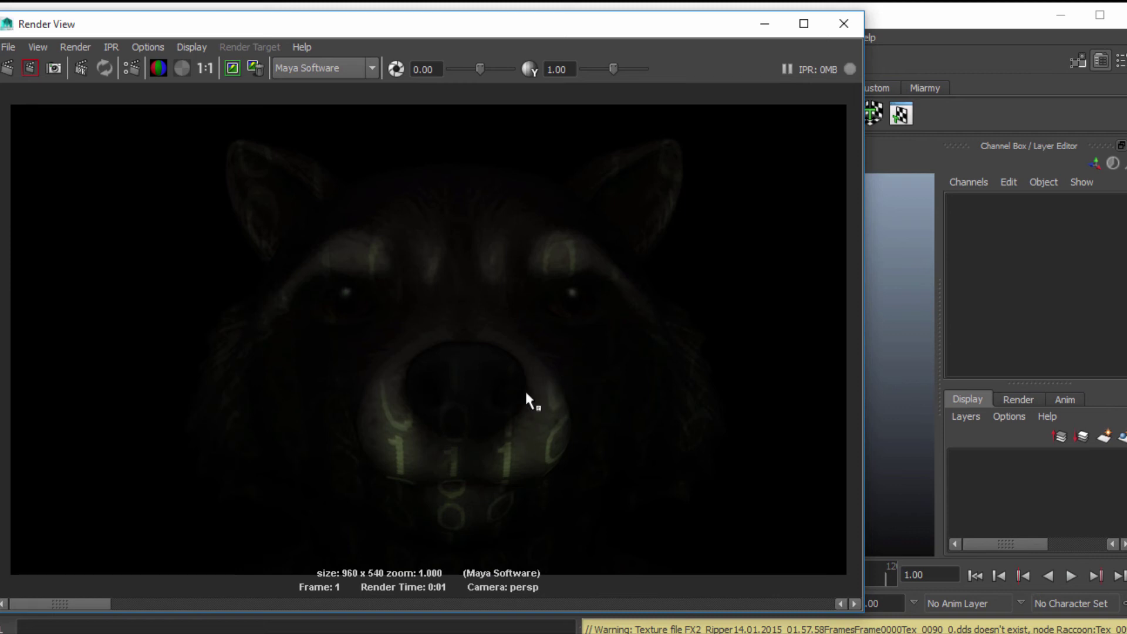
{"action": "left_click", "coordinate": [844, 24]}
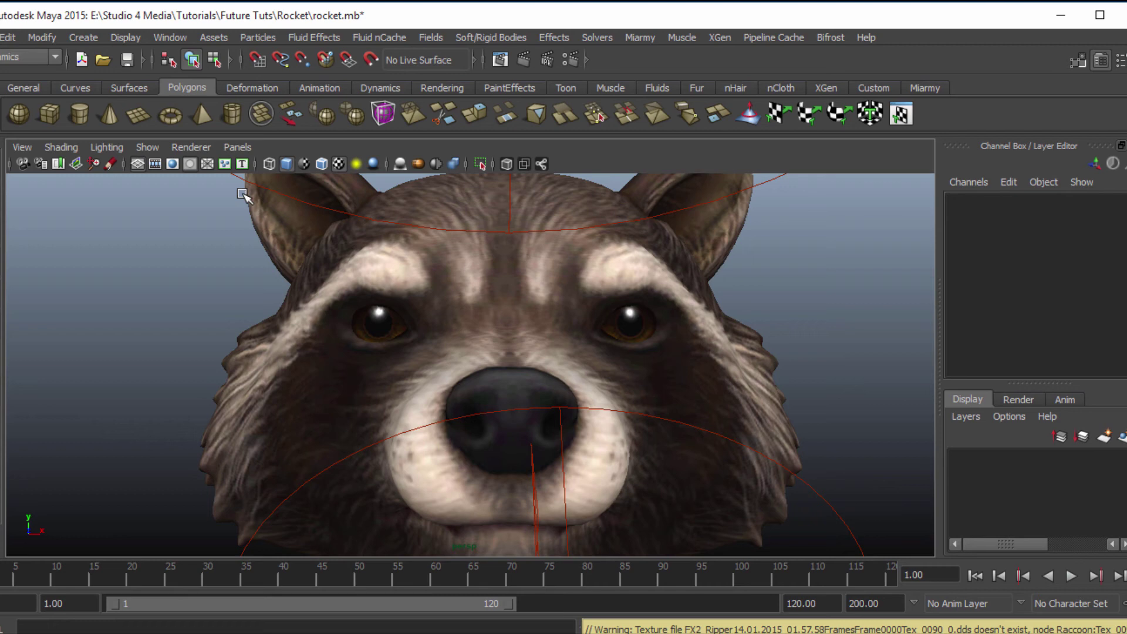
Set spotLight1's intensity to 0 and test-render with it switched off.
{"action": "left_click", "coordinate": [510, 185]}
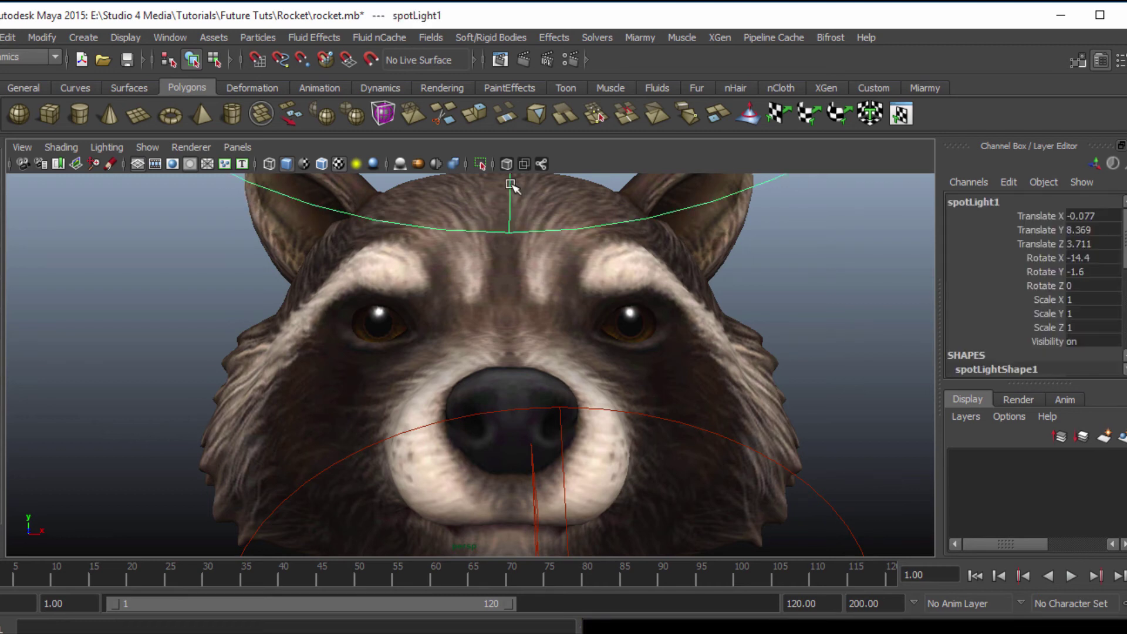
{"action": "key", "text": "ctrl+a"}
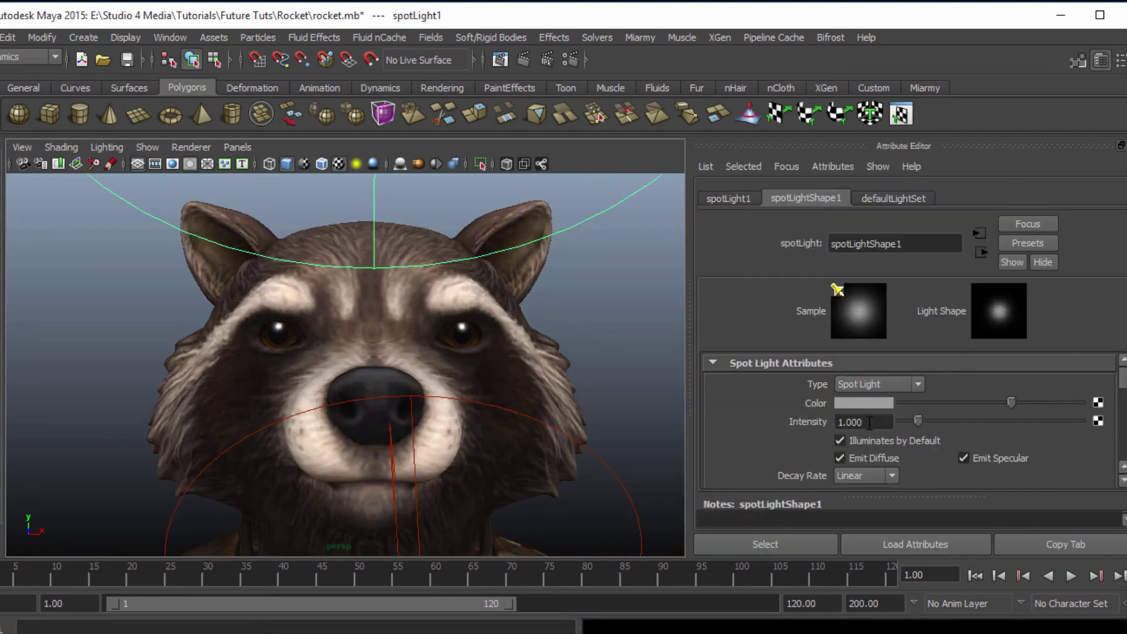
{"action": "double_click", "coordinate": [869, 423]}
{"action": "type", "text": "0"}
{"action": "key", "text": "Return"}
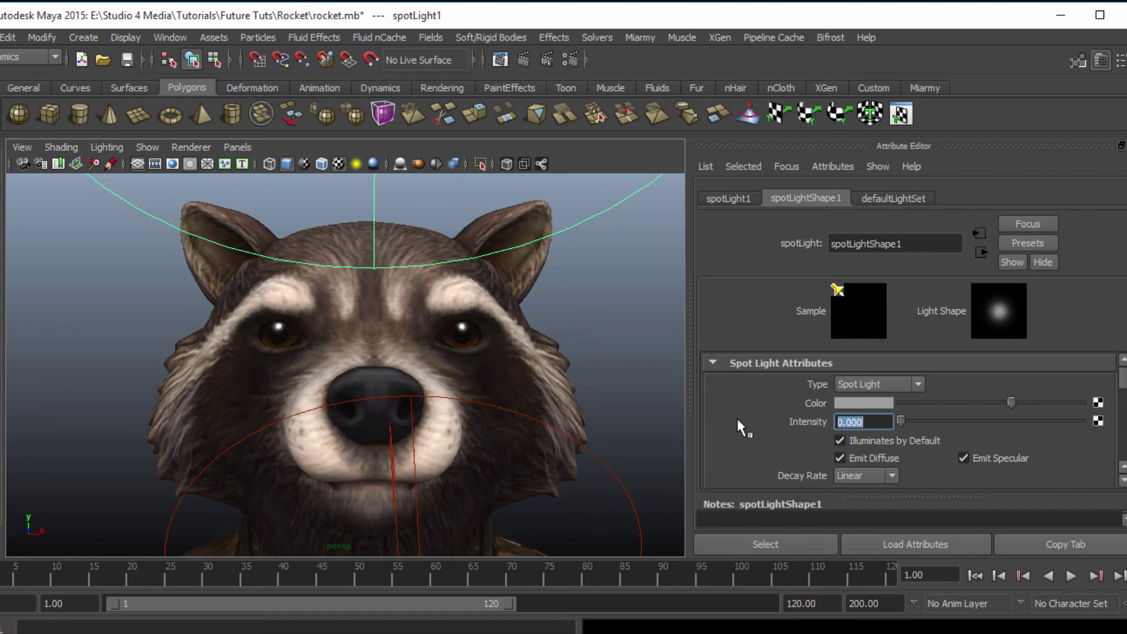
{"action": "left_click", "coordinate": [524, 60]}
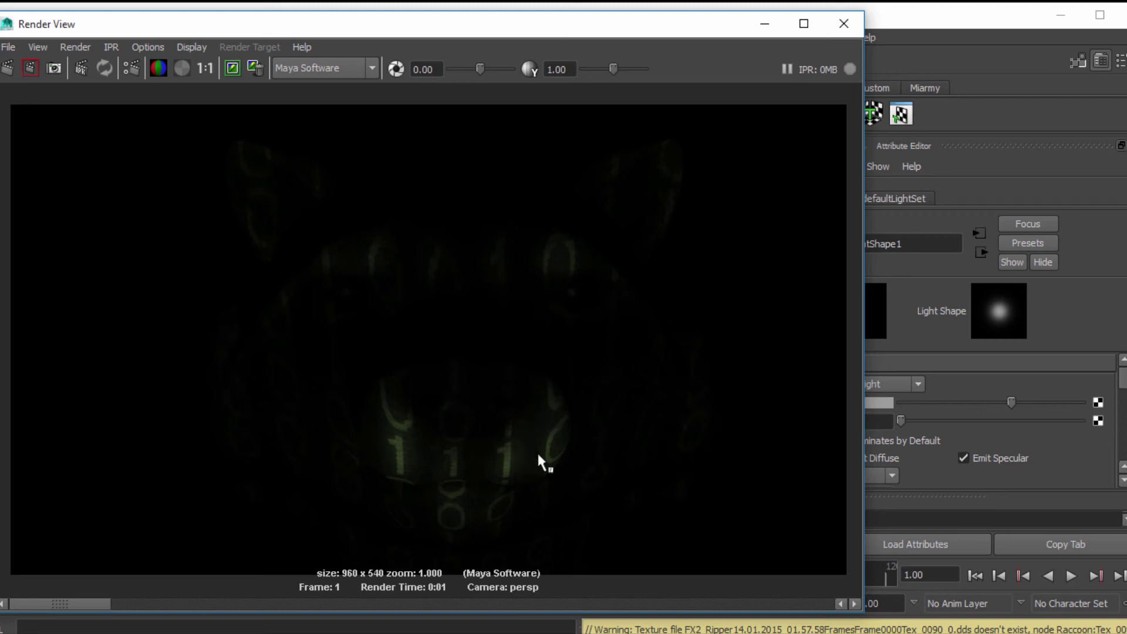
{"action": "left_click", "coordinate": [843, 26]}
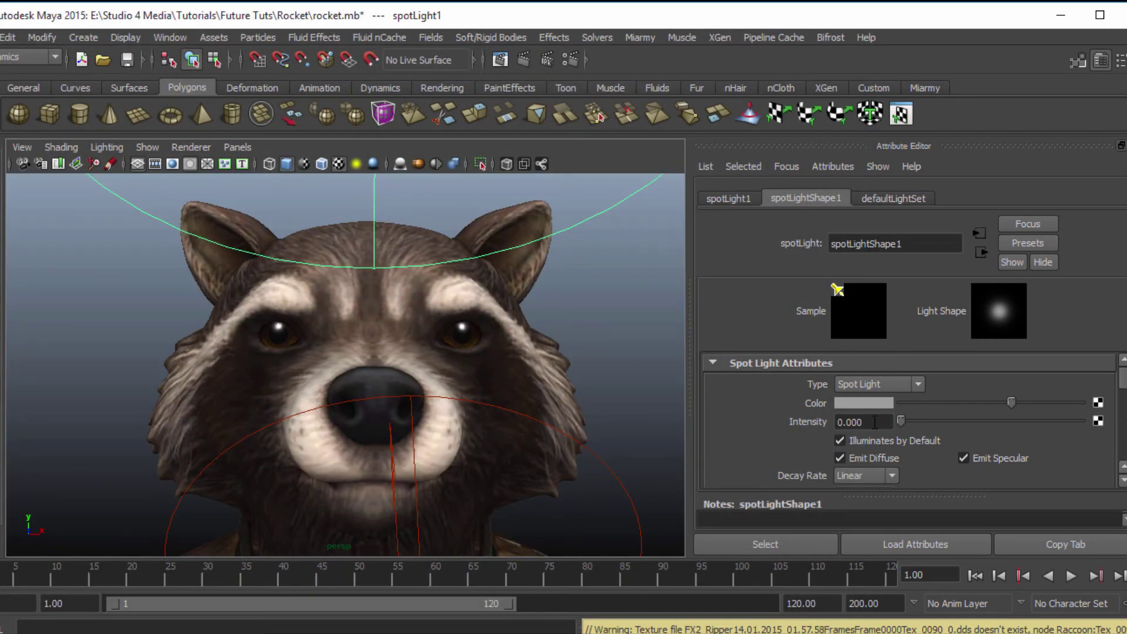
Raise spotLight1's intensity to 0.5 and test-render.
{"action": "type", "text": "0.5"}
{"action": "key", "text": "Return"}
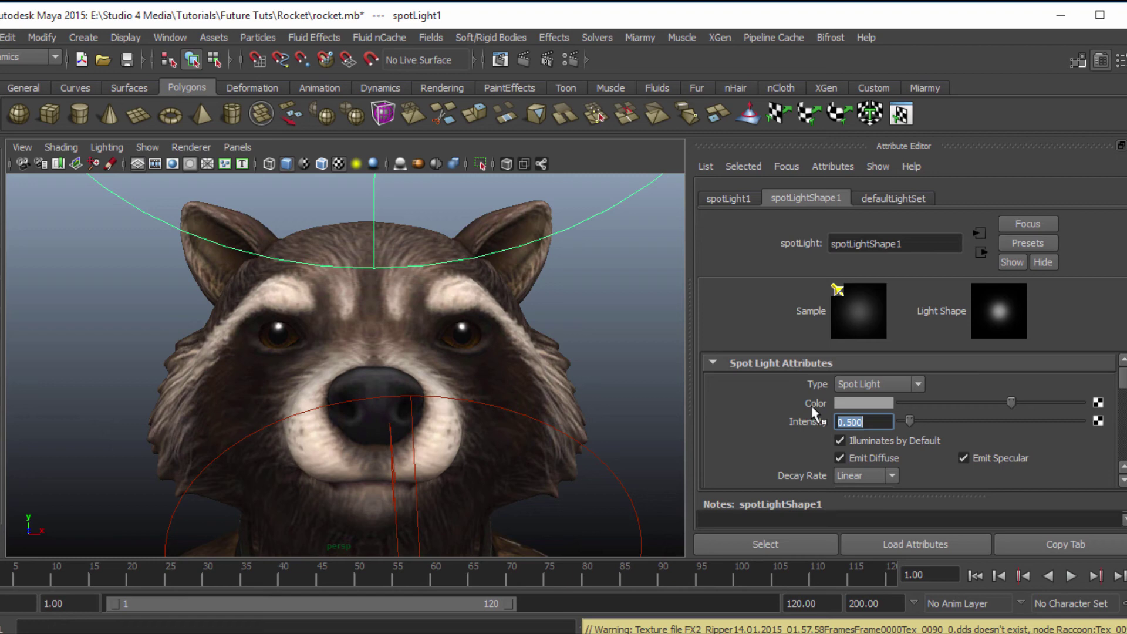
{"action": "left_click", "coordinate": [526, 67]}
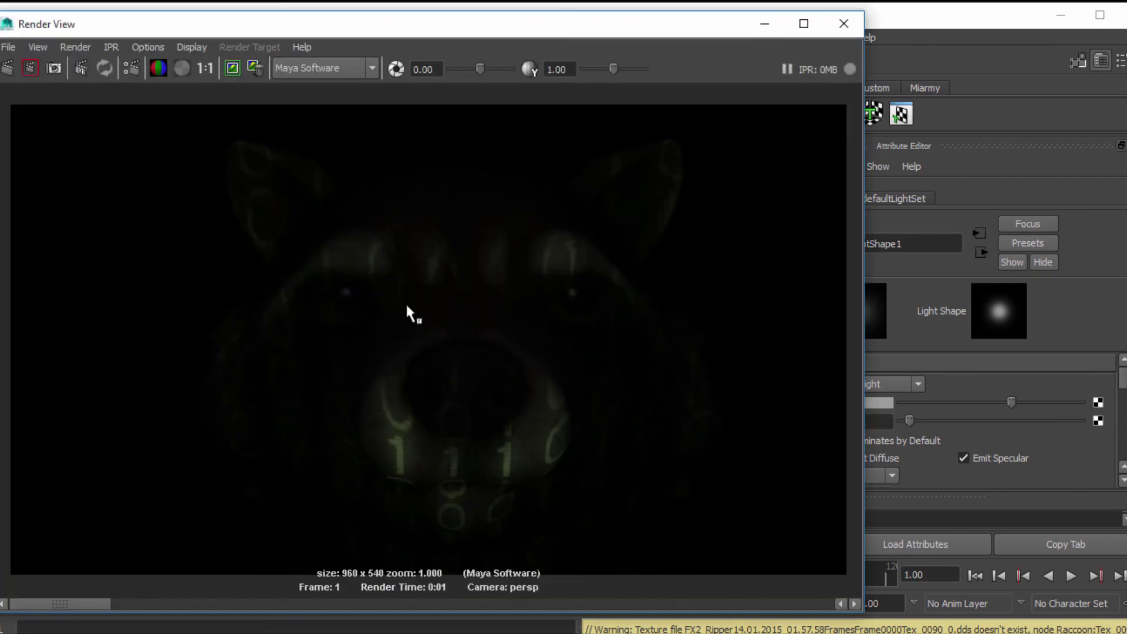
{"action": "left_click", "coordinate": [843, 24]}
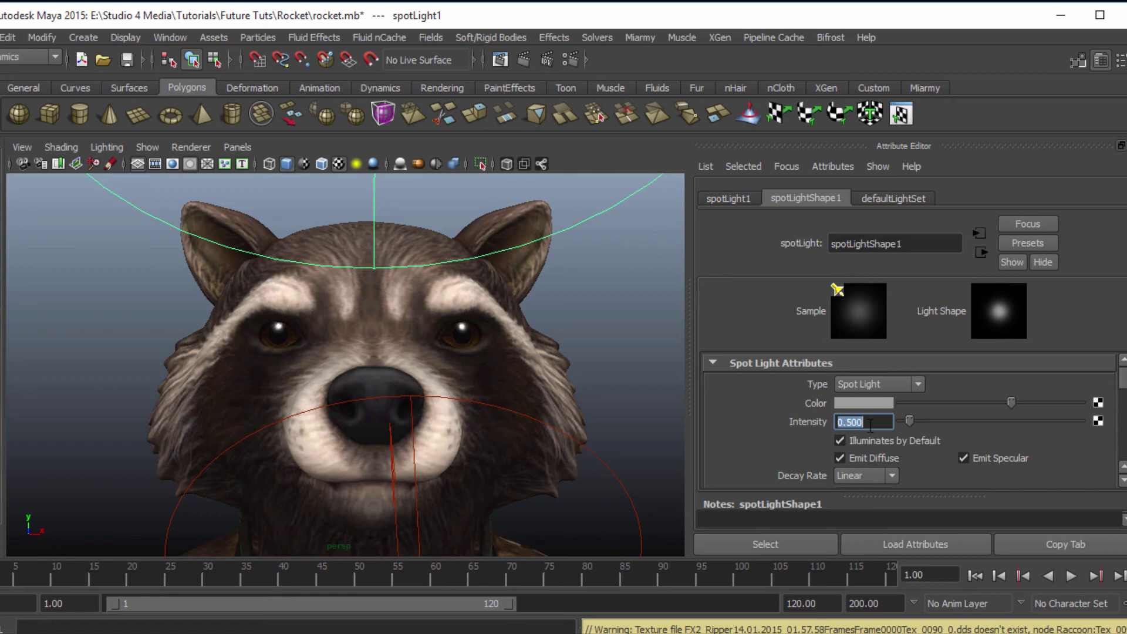
Set spotLight1's intensity to 0.8 and test-render the dimly lit binary face.
{"action": "type", "text": ".8"}
{"action": "key", "text": "Return"}
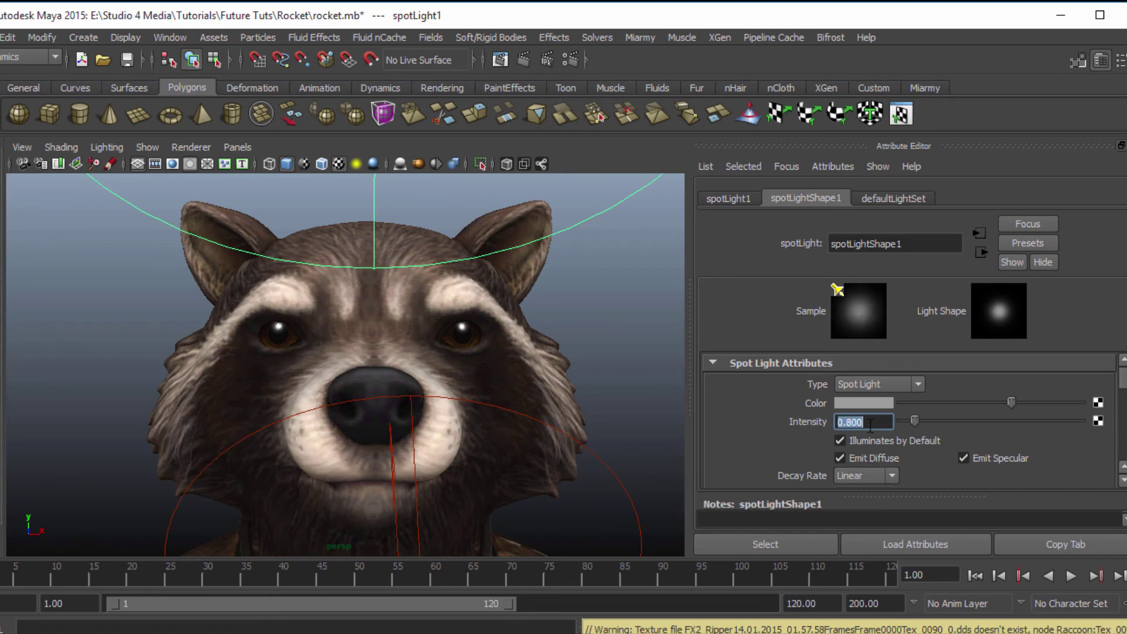
{"action": "left_click", "coordinate": [525, 61]}
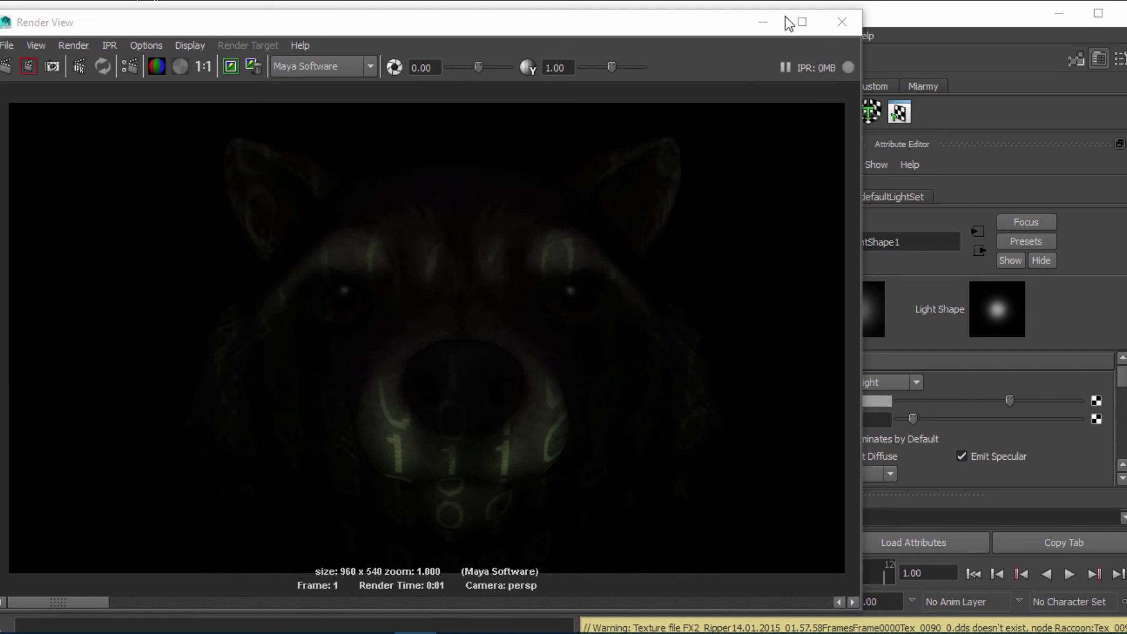
{"action": "left_click", "coordinate": [840, 21]}
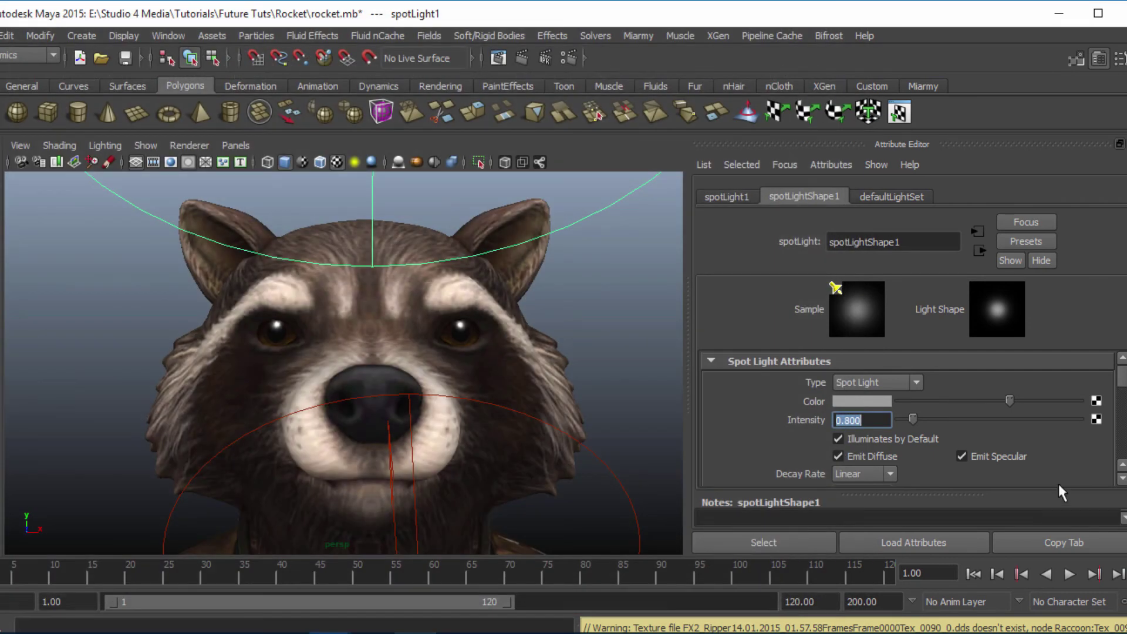
Load Blue Screen.png into spotLight2's file3 texture and test-render the raccoon's face.
{"action": "left_click", "coordinate": [604, 467]}
{"action": "left_click", "coordinate": [1095, 401]}
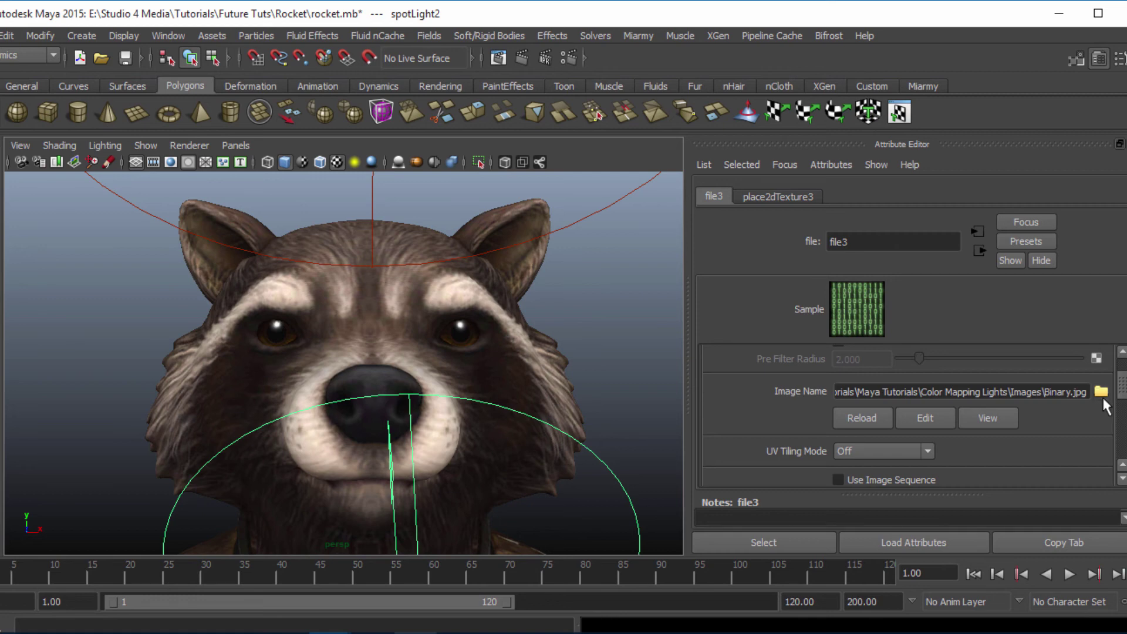
{"action": "left_click", "coordinate": [1101, 393]}
{"action": "left_click", "coordinate": [273, 103]}
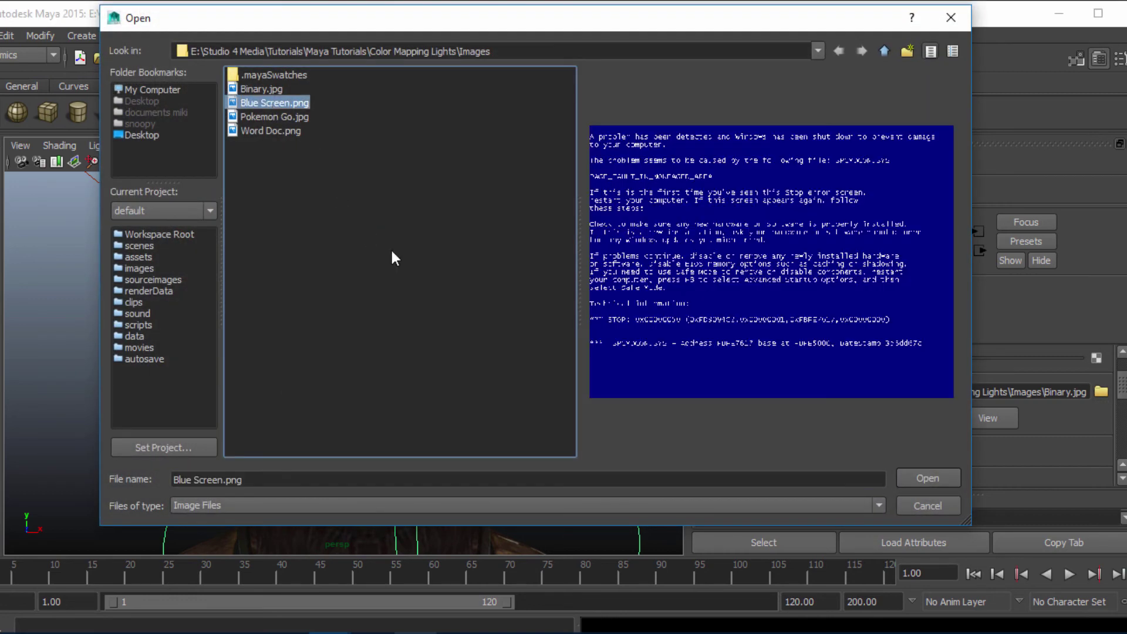
{"action": "left_click", "coordinate": [931, 475]}
{"action": "left_click", "coordinate": [522, 60]}
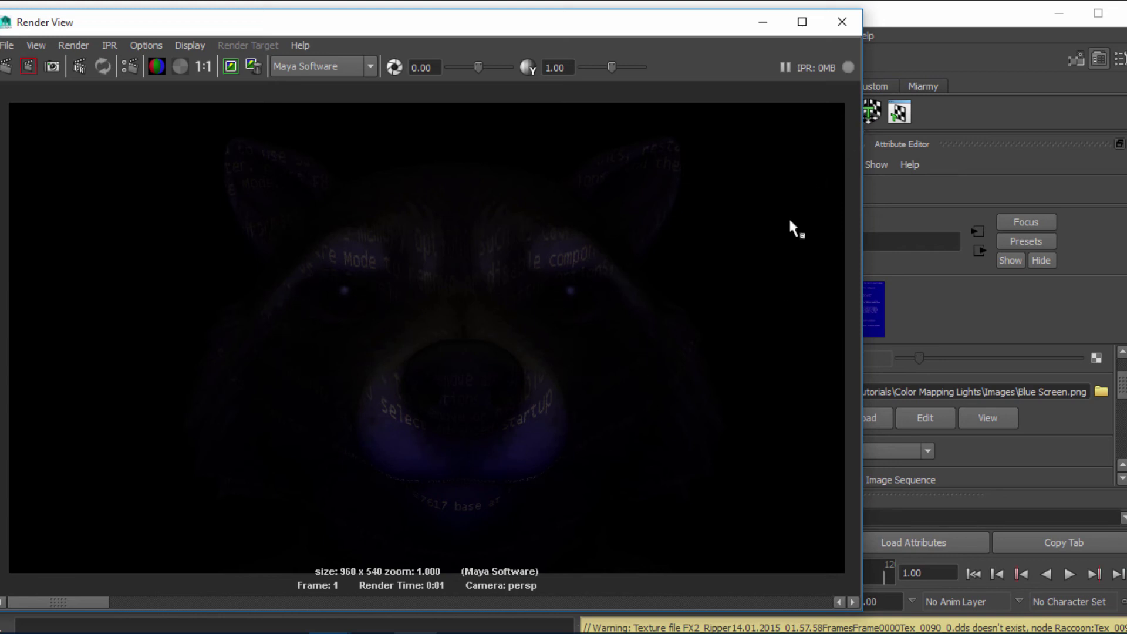
{"action": "left_click", "coordinate": [879, 150]}
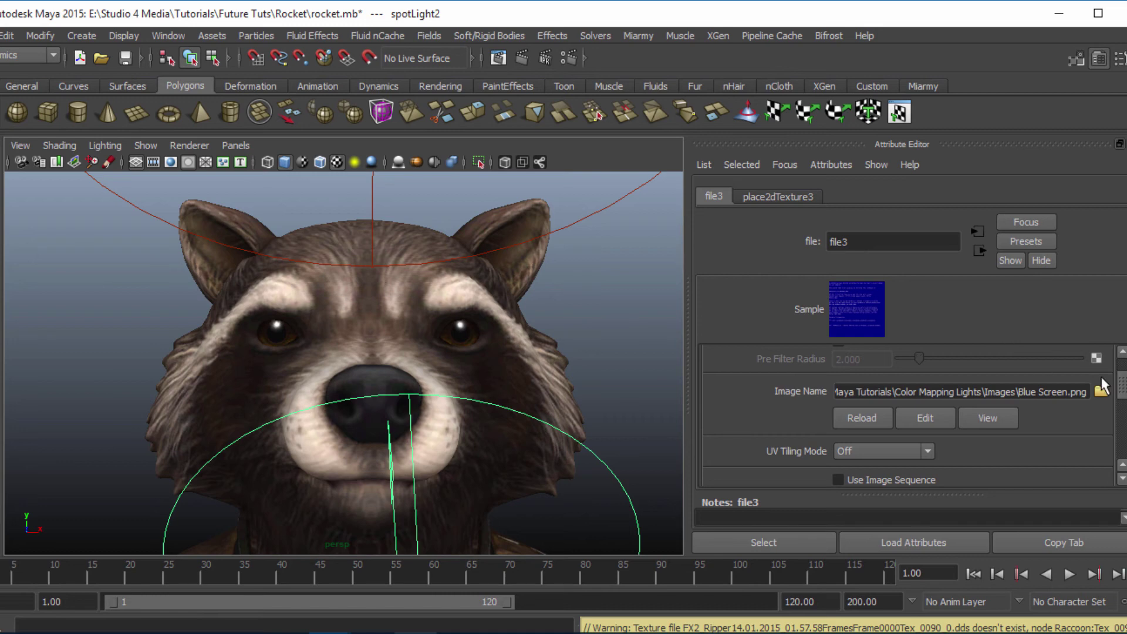
Replace file3's image with Word Doc.png and render the raccoon with the document projection.
{"action": "left_click", "coordinate": [1101, 392]}
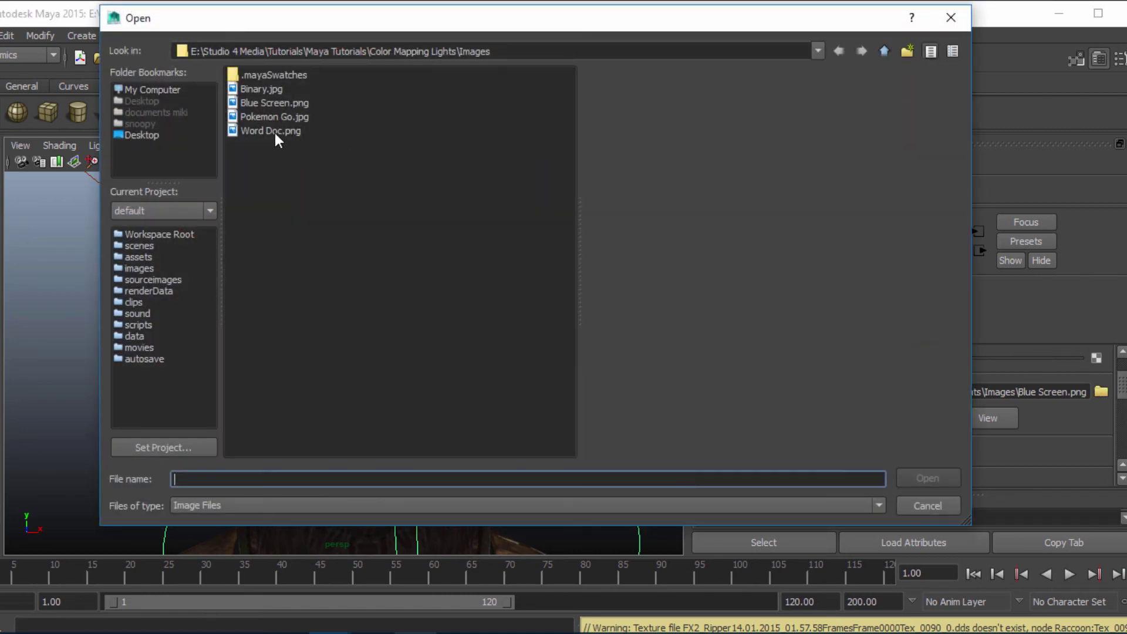
{"action": "left_click", "coordinate": [281, 132]}
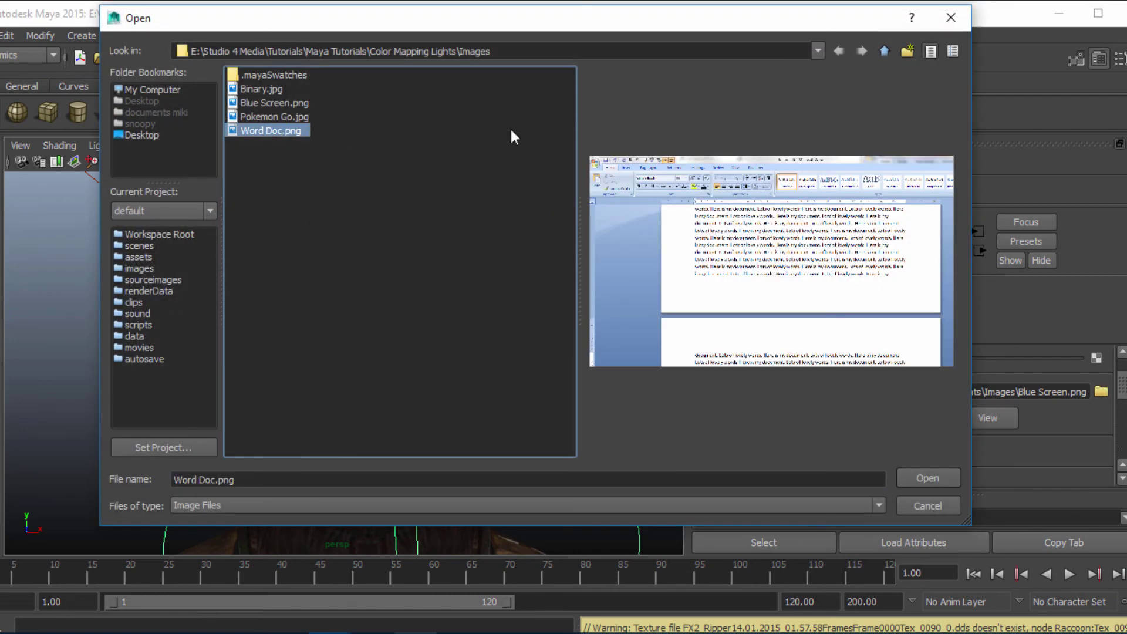
{"action": "left_click", "coordinate": [912, 483]}
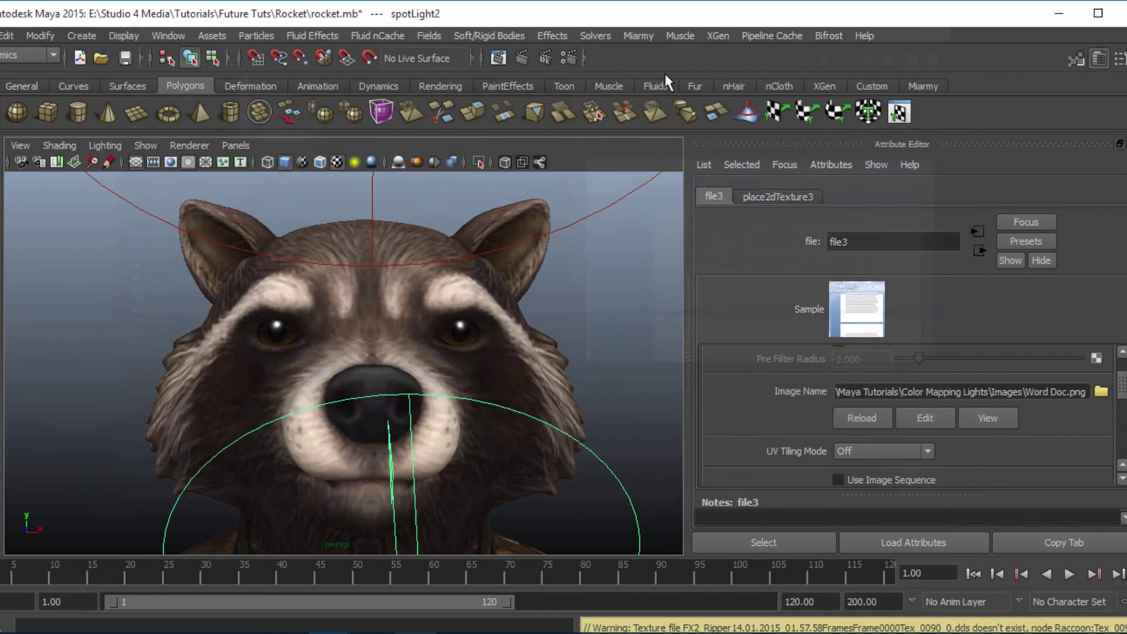
{"action": "left_click", "coordinate": [522, 57]}
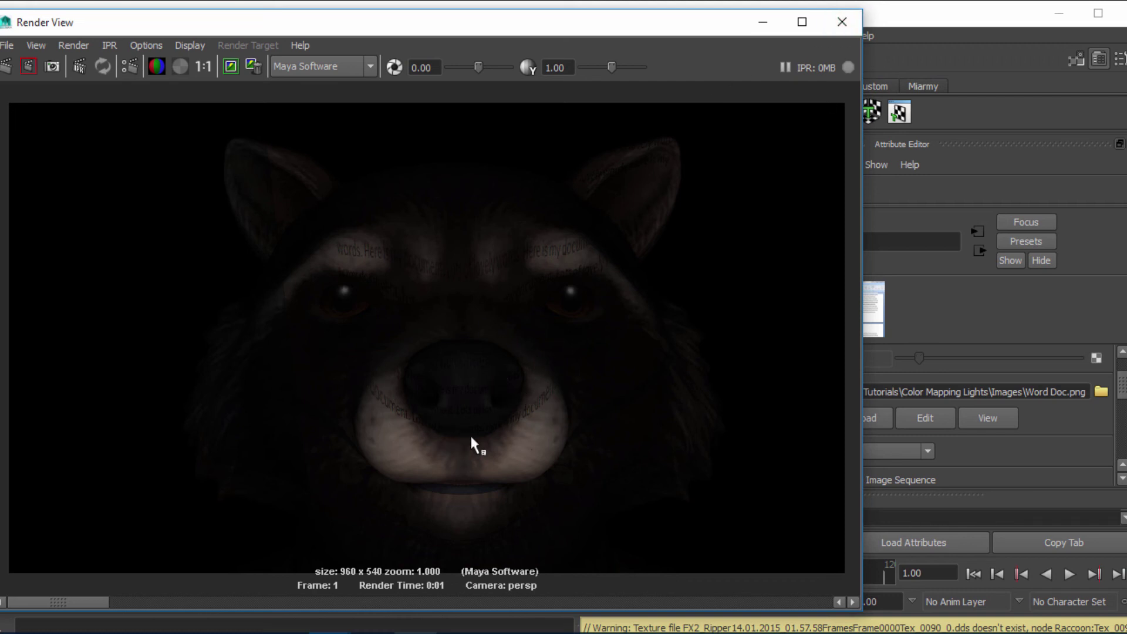
Set spotLightShape2's Cone Angle to 70.
{"action": "left_click", "coordinate": [840, 22]}
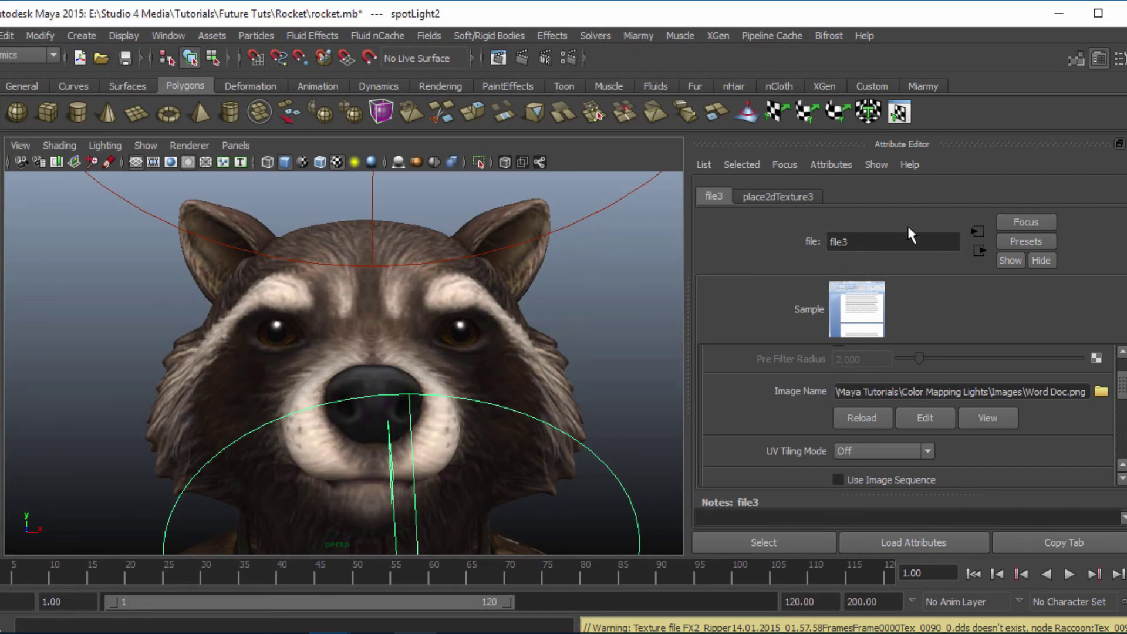
{"action": "left_click", "coordinate": [979, 250]}
{"action": "scroll", "coordinate": [871, 427], "scroll_direction": "down", "scroll_amount": 2}
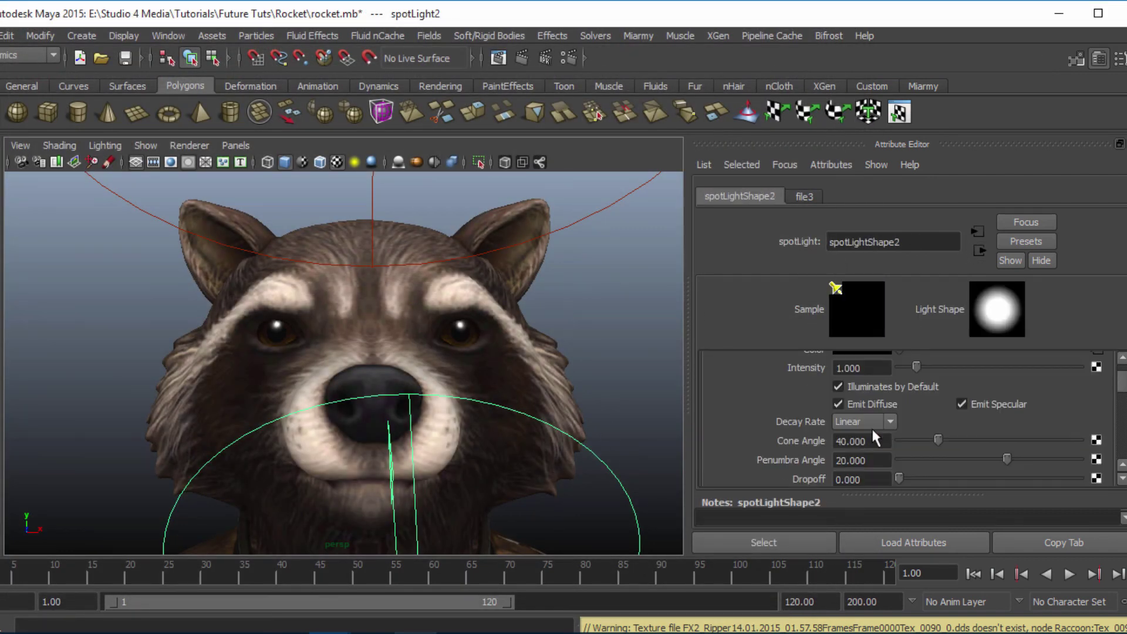
{"action": "double_click", "coordinate": [857, 439]}
{"action": "type", "text": "70"}
{"action": "key", "text": "Return"}
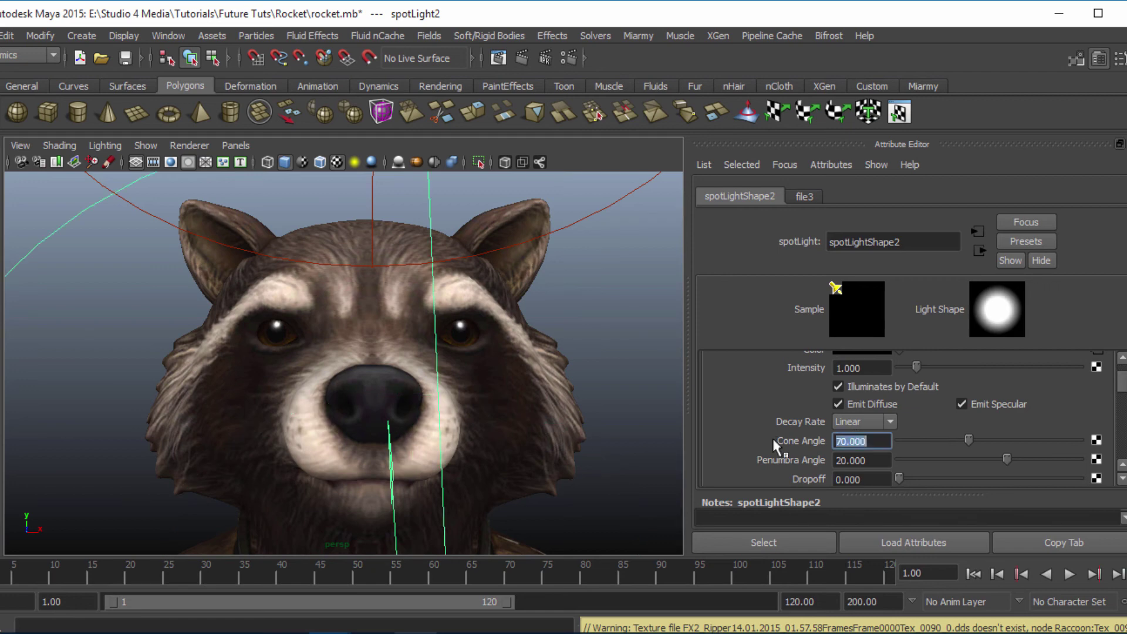
Test-render the raccoon three times to check the wider Word Doc projection on its face.
{"action": "left_click", "coordinate": [515, 57]}
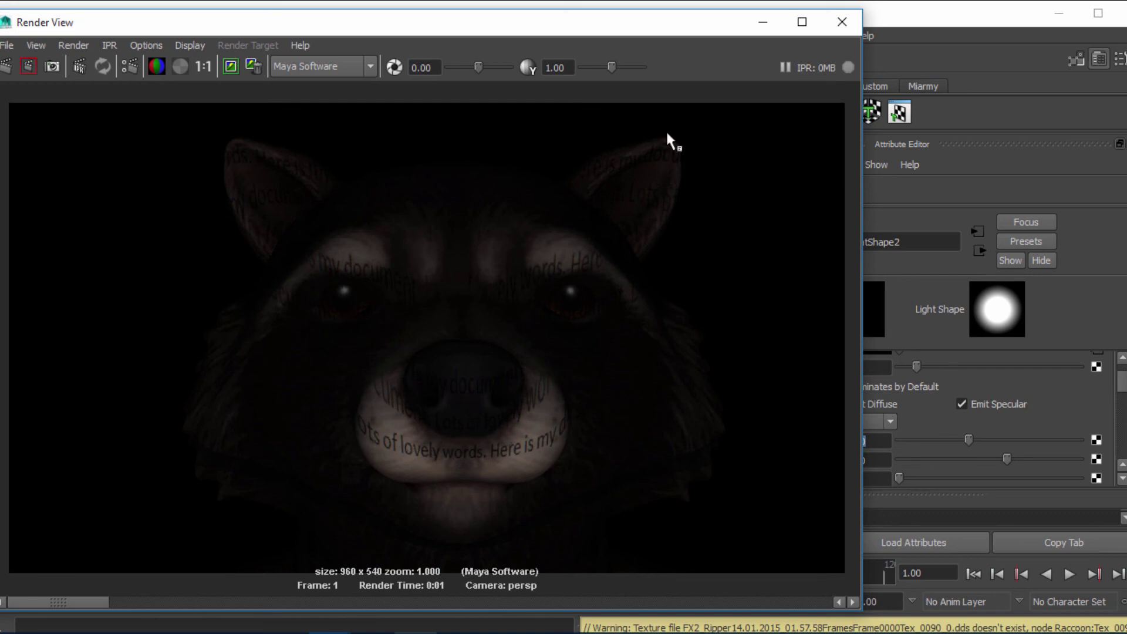
{"action": "left_click", "coordinate": [842, 21]}
{"action": "type", "text": "e"}
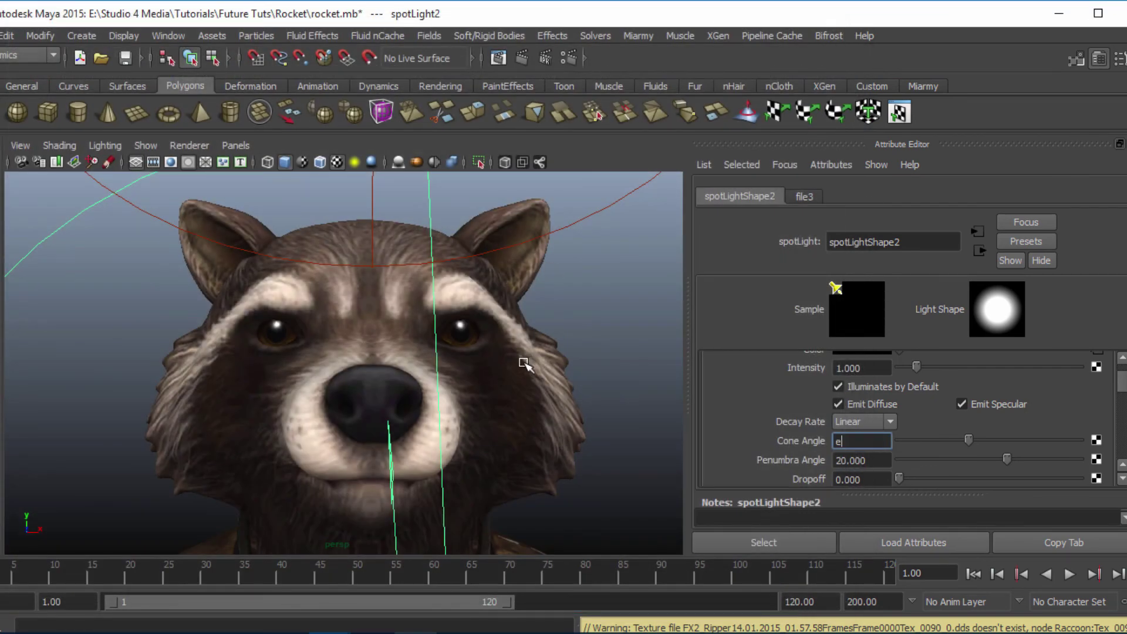
{"action": "scroll", "coordinate": [372, 457], "scroll_direction": "down", "scroll_amount": 8}
{"action": "left_click", "coordinate": [351, 500]}
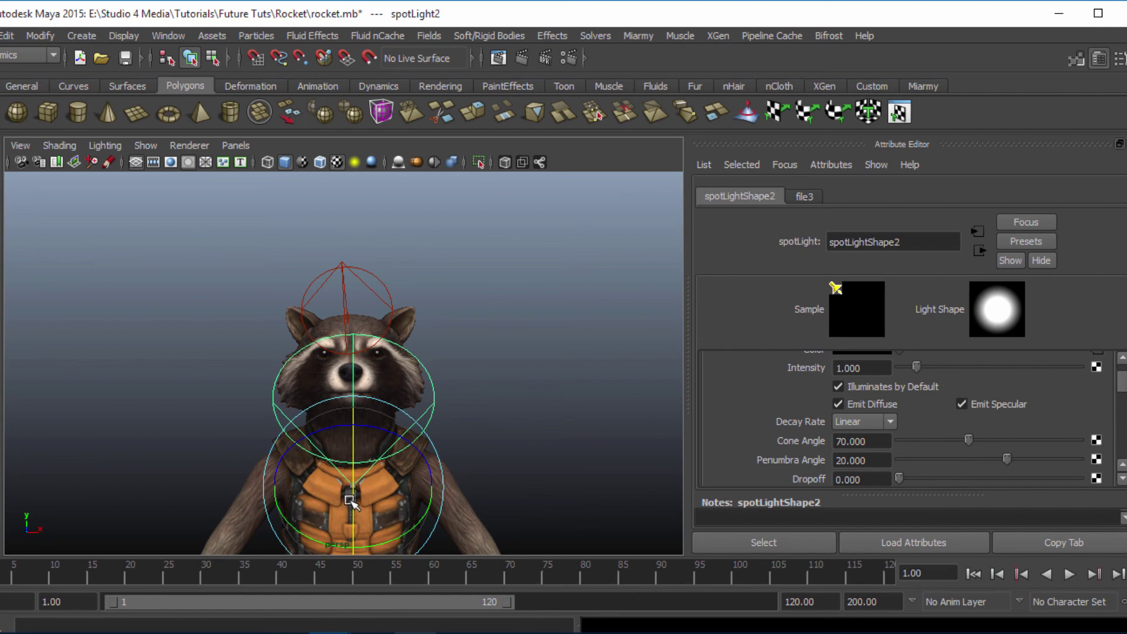
{"action": "scroll", "coordinate": [350, 501], "scroll_direction": "up", "scroll_amount": 8}
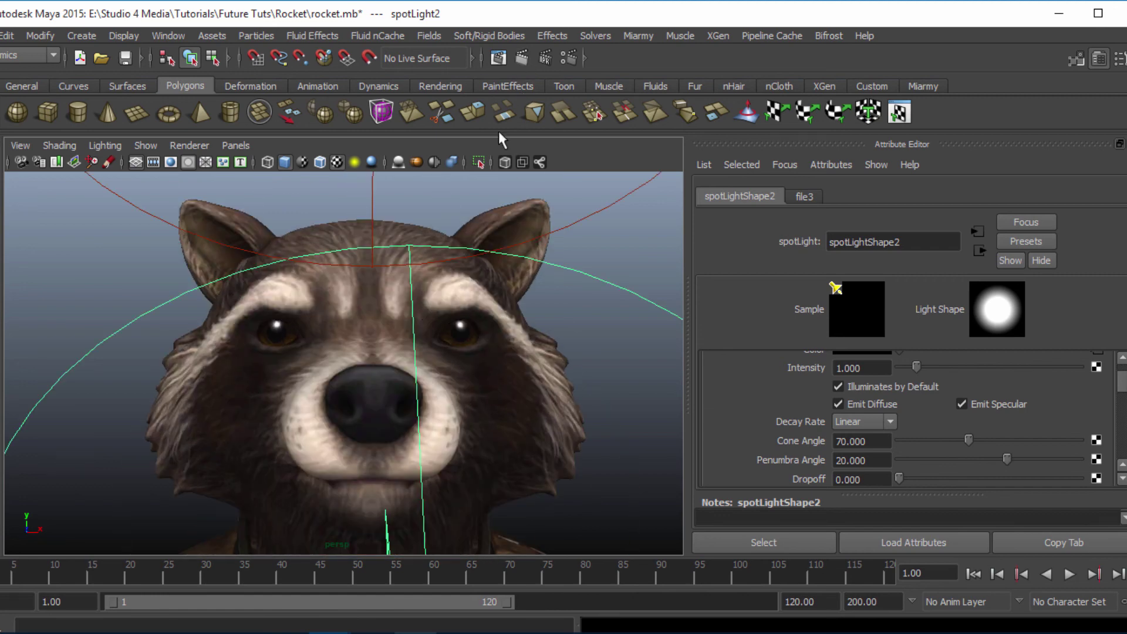
{"action": "left_click", "coordinate": [514, 59]}
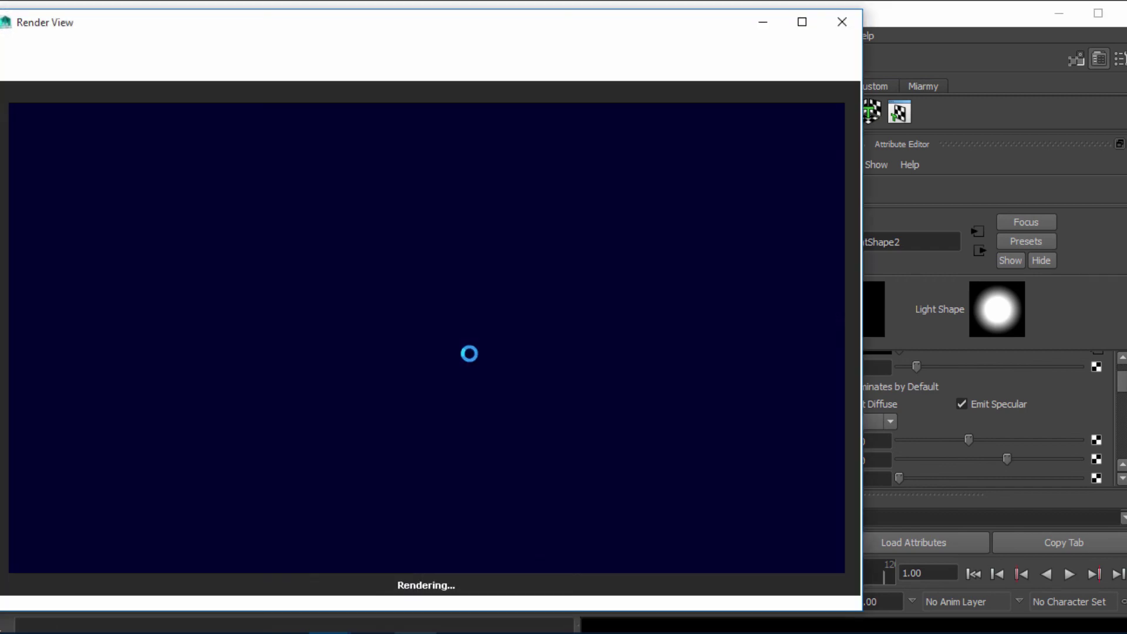
{"action": "left_click", "coordinate": [841, 21]}
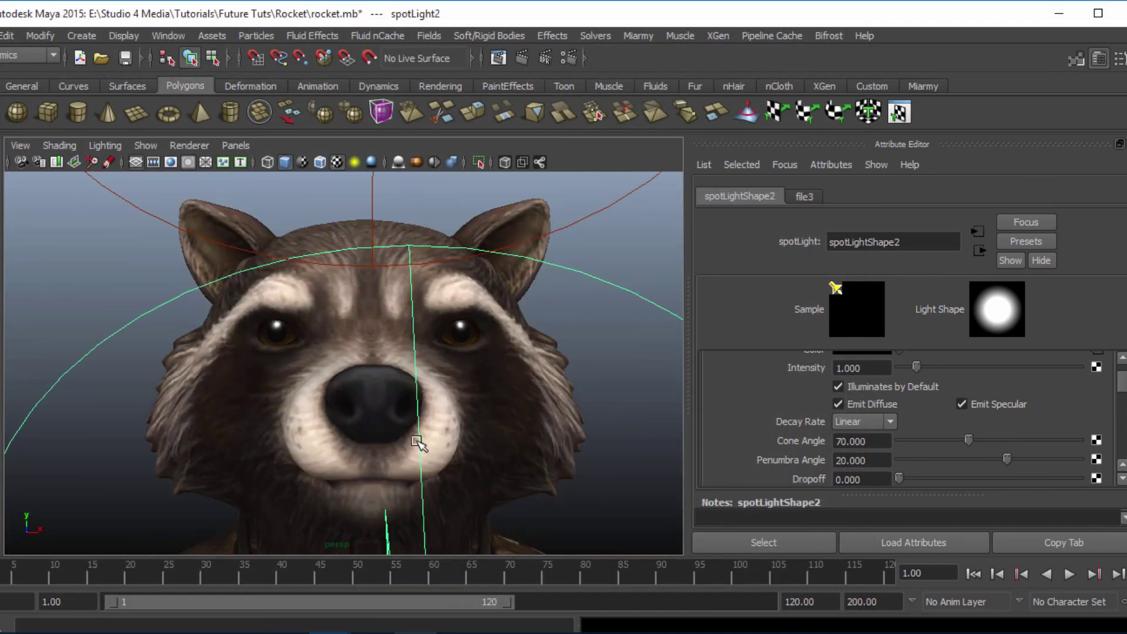
{"action": "left_click", "coordinate": [521, 58]}
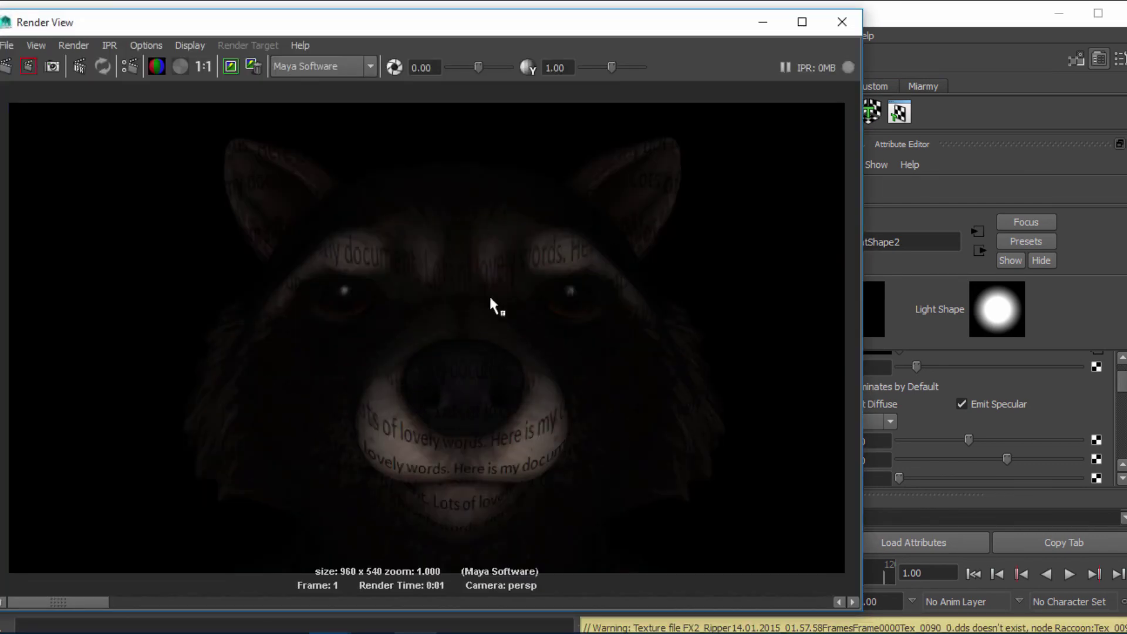
{"action": "left_click", "coordinate": [854, 23]}
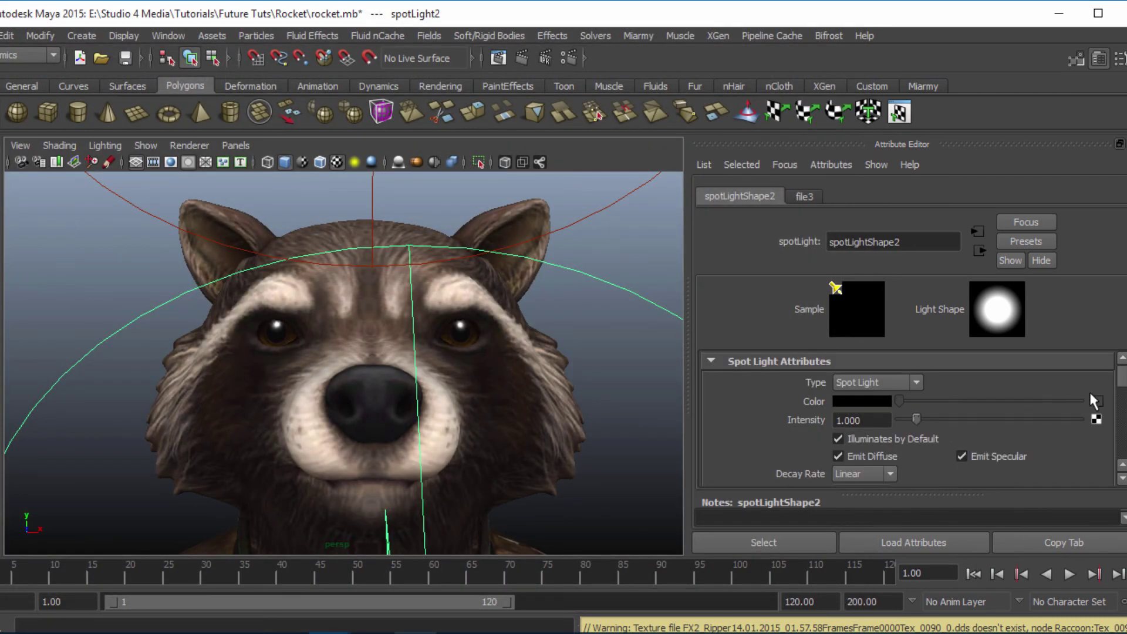
Load Pokemon Go.jpg into the file3 texture and test-render the raccoon.
{"action": "left_click", "coordinate": [1094, 397]}
{"action": "left_click", "coordinate": [1100, 393]}
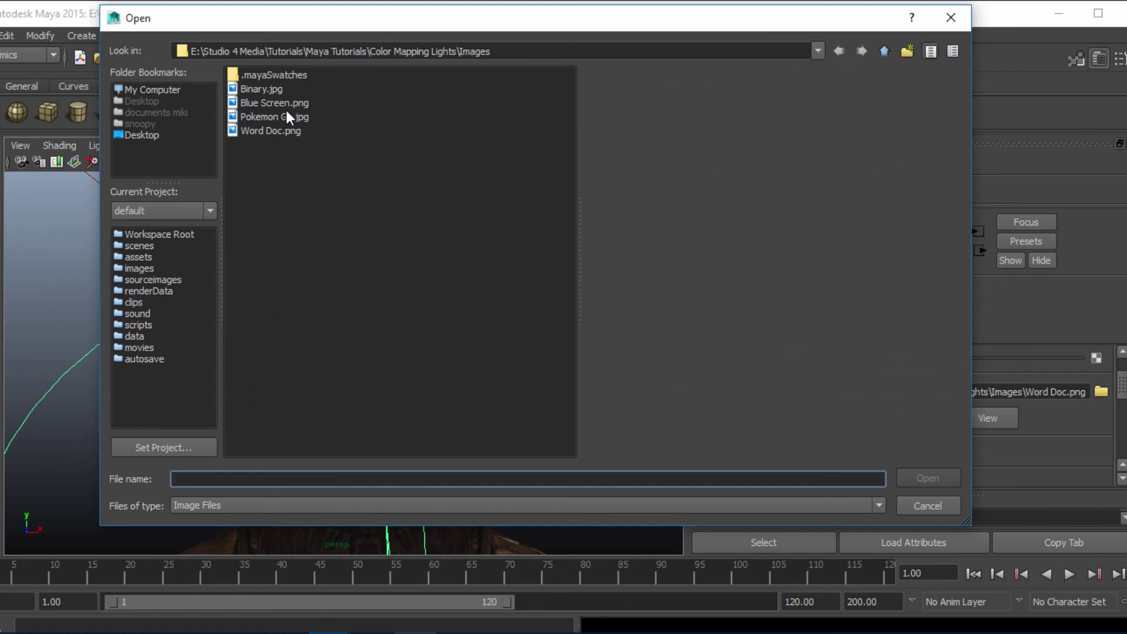
{"action": "left_click", "coordinate": [287, 113]}
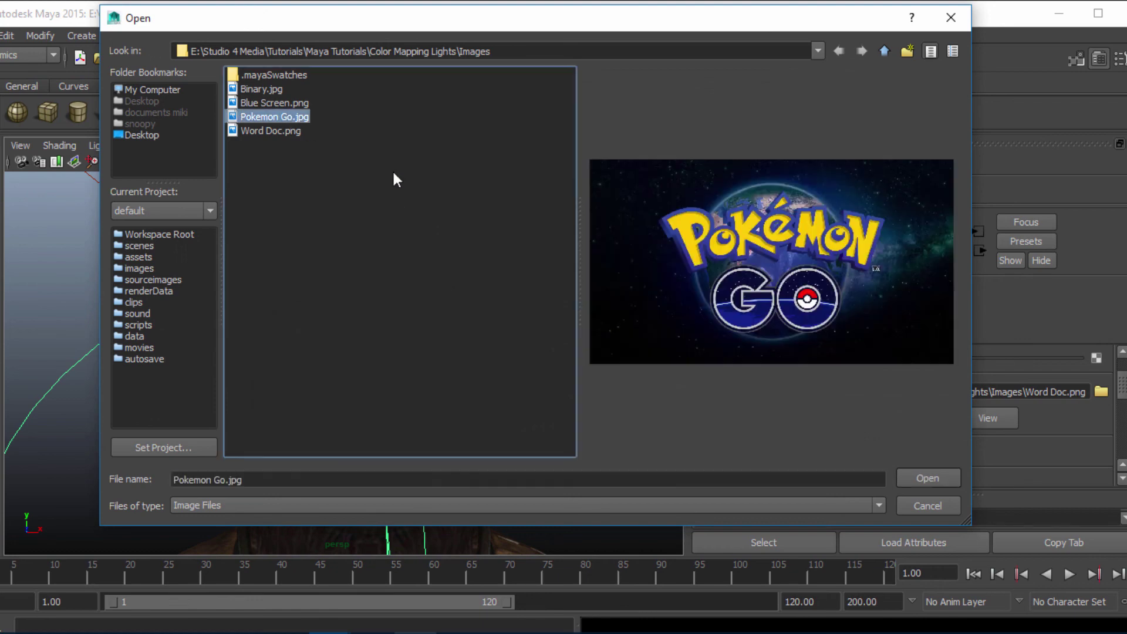
{"action": "left_click", "coordinate": [919, 477]}
{"action": "left_click", "coordinate": [522, 59]}
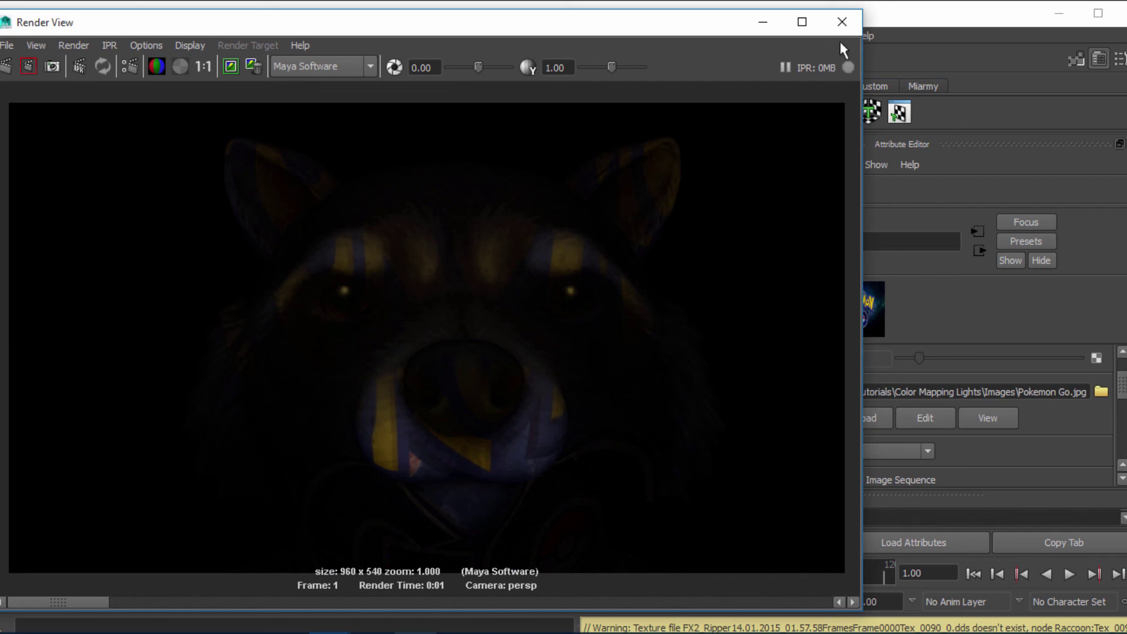
{"action": "left_click", "coordinate": [842, 22]}
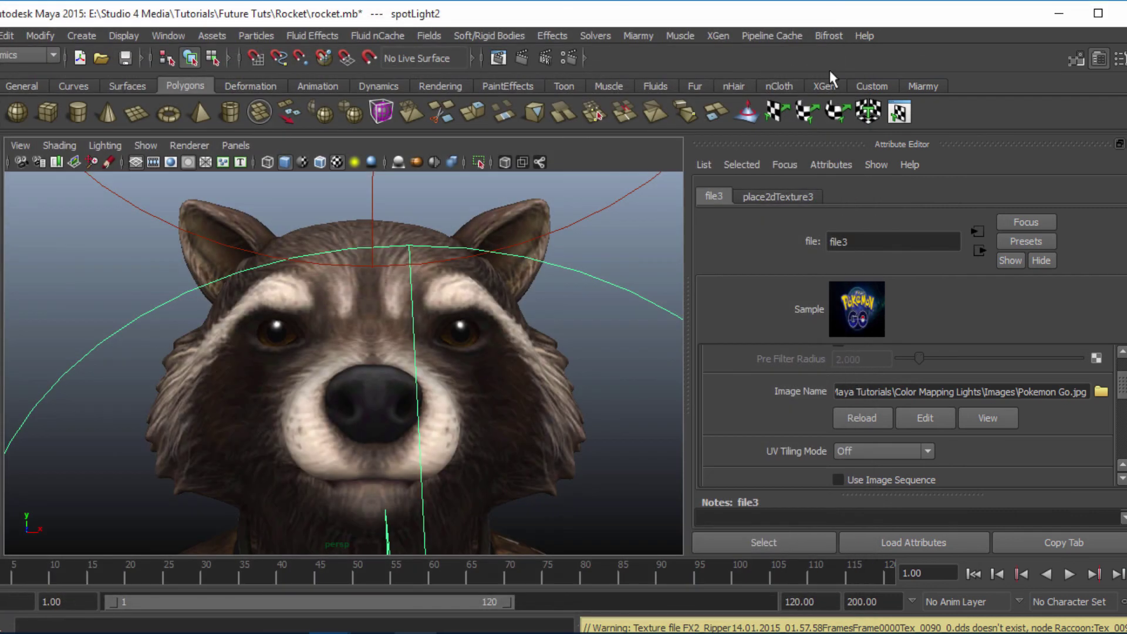
Narrow spotLightShape2's Cone Angle back to 40 and render the tighter projection.
{"action": "left_click", "coordinate": [979, 249]}
{"action": "scroll", "coordinate": [877, 421], "scroll_direction": "down", "scroll_amount": 3}
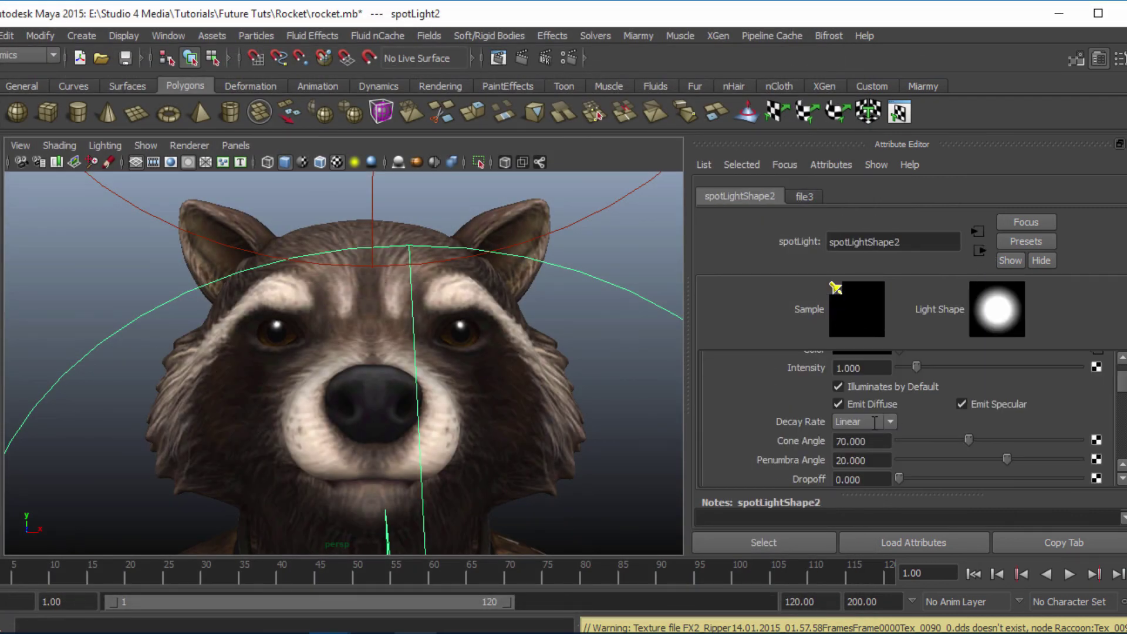
{"action": "left_click", "coordinate": [875, 440]}
{"action": "type", "text": "40"}
{"action": "key", "text": "Return"}
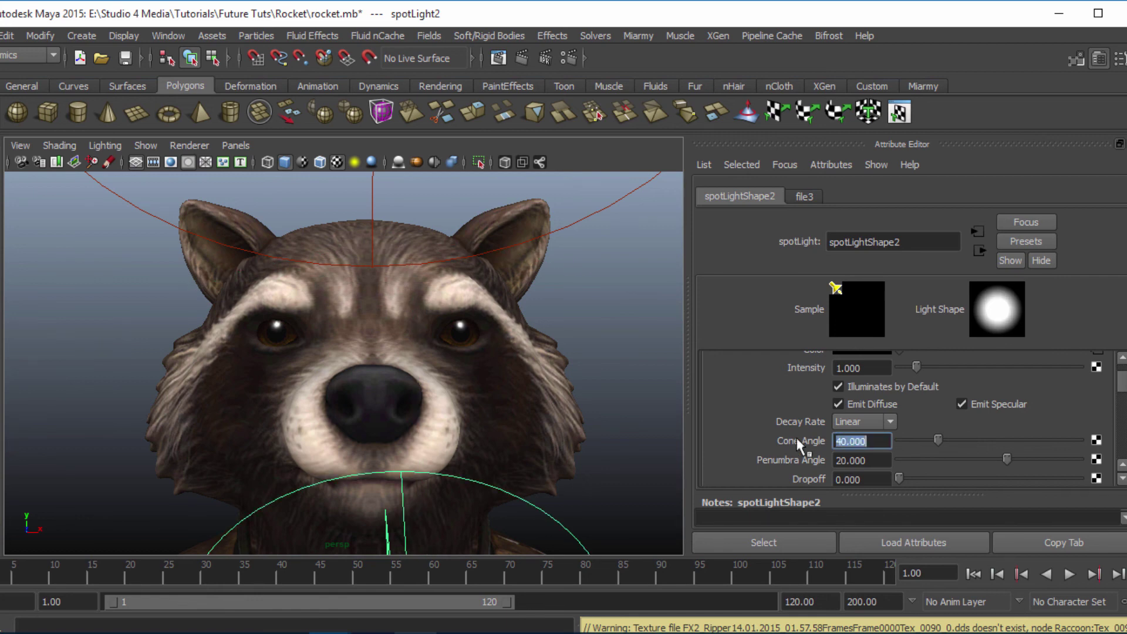
{"action": "left_click", "coordinate": [522, 58]}
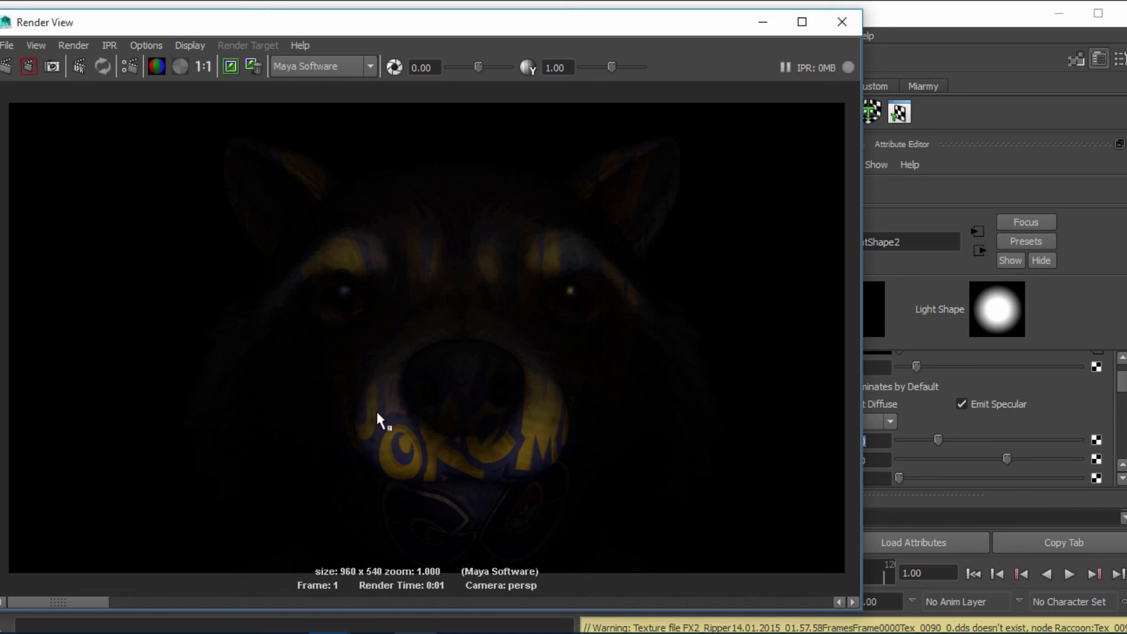
{"action": "left_click", "coordinate": [842, 23]}
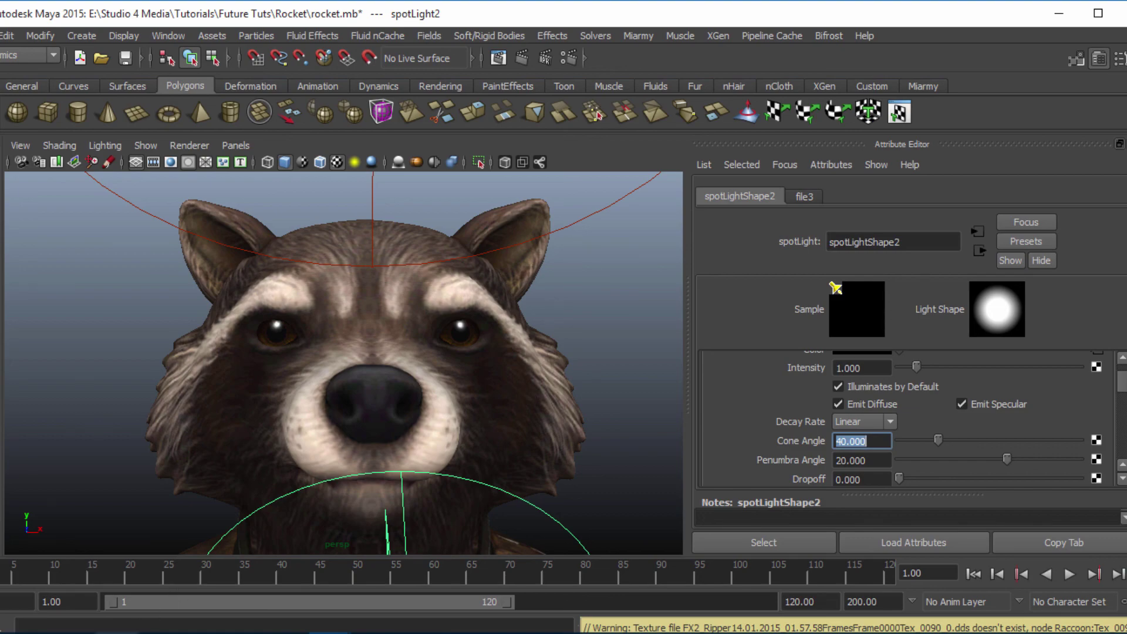
{"action": "key", "text": "alt+Tab"}
{"action": "scroll", "coordinate": [470, 405], "scroll_direction": "down", "scroll_amount": 4}
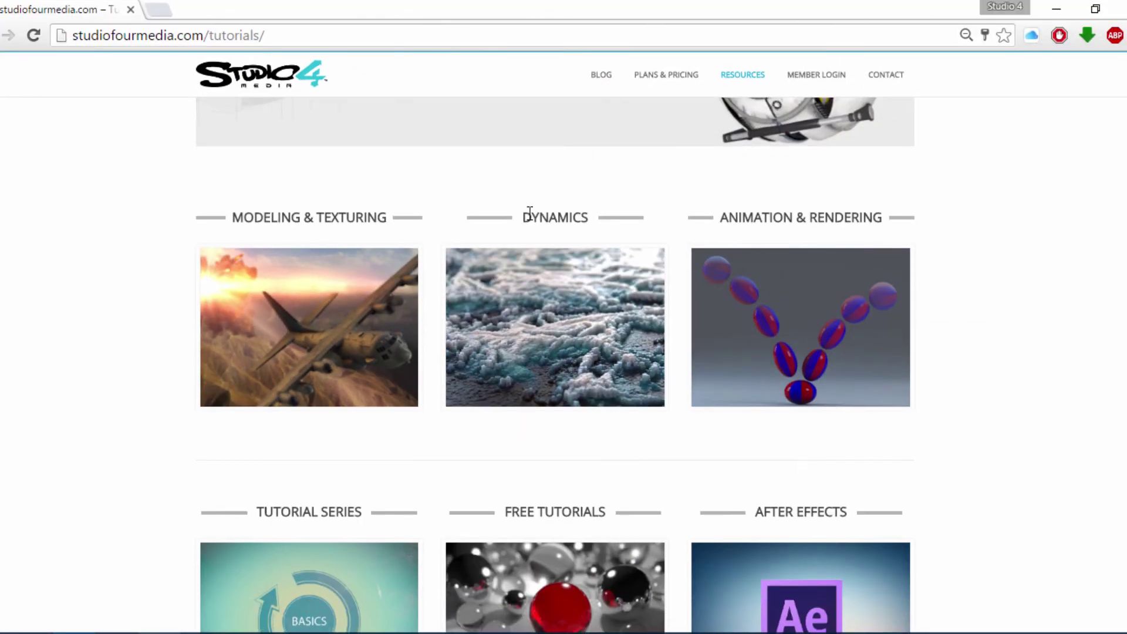
{"action": "scroll", "coordinate": [564, 399], "scroll_direction": "up", "scroll_amount": 3}
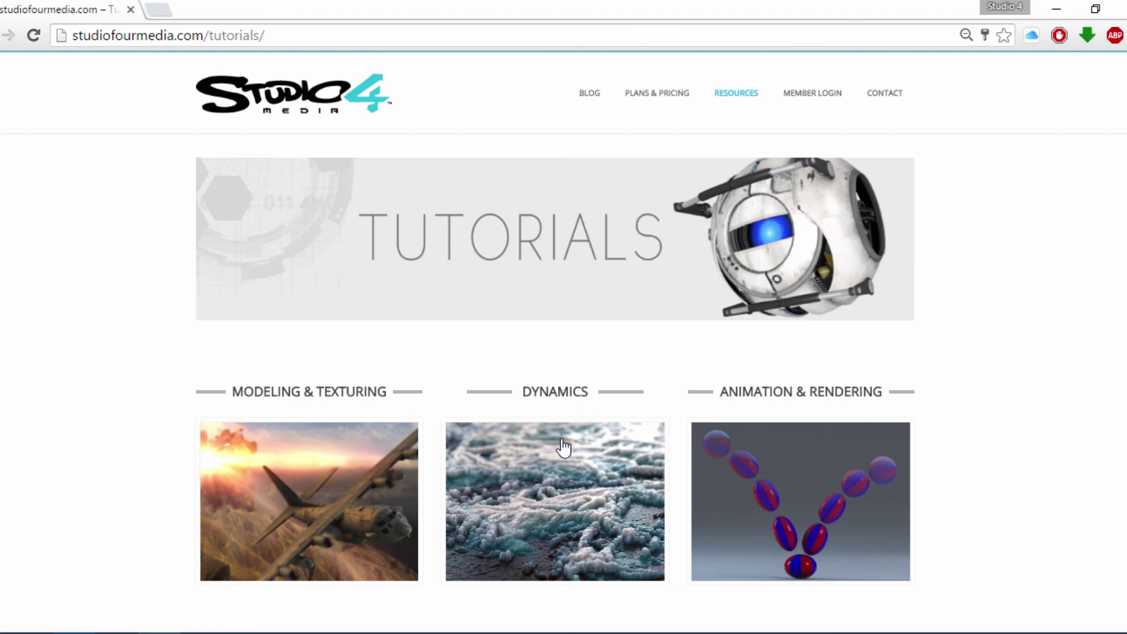
{"action": "scroll", "coordinate": [564, 447], "scroll_direction": "down", "scroll_amount": 5}
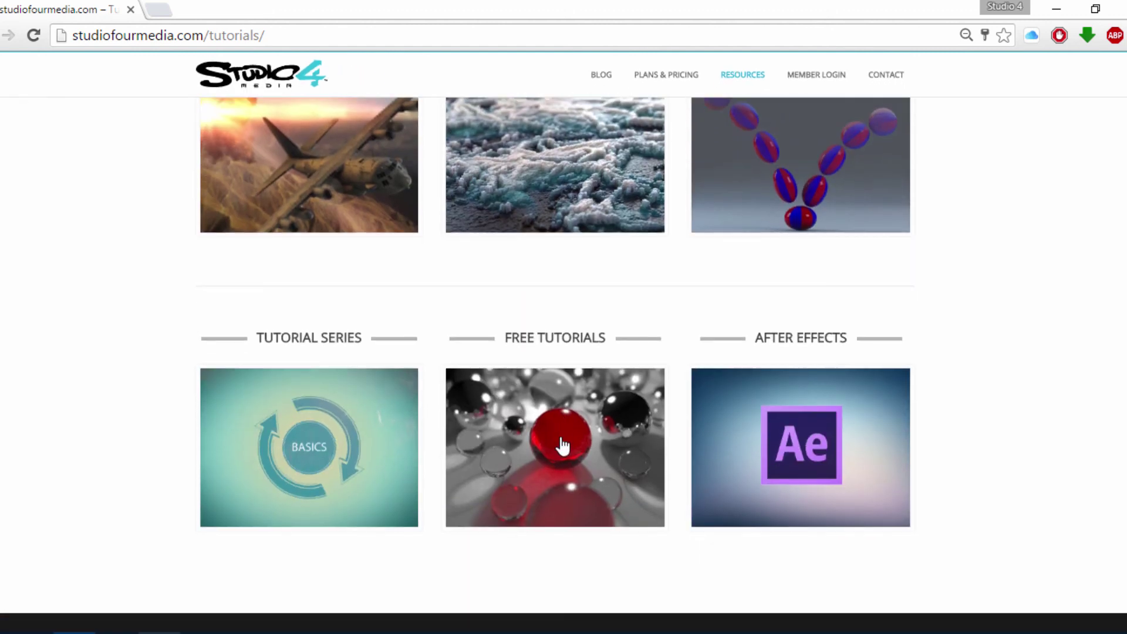
{"action": "left_click", "coordinate": [352, 445]}
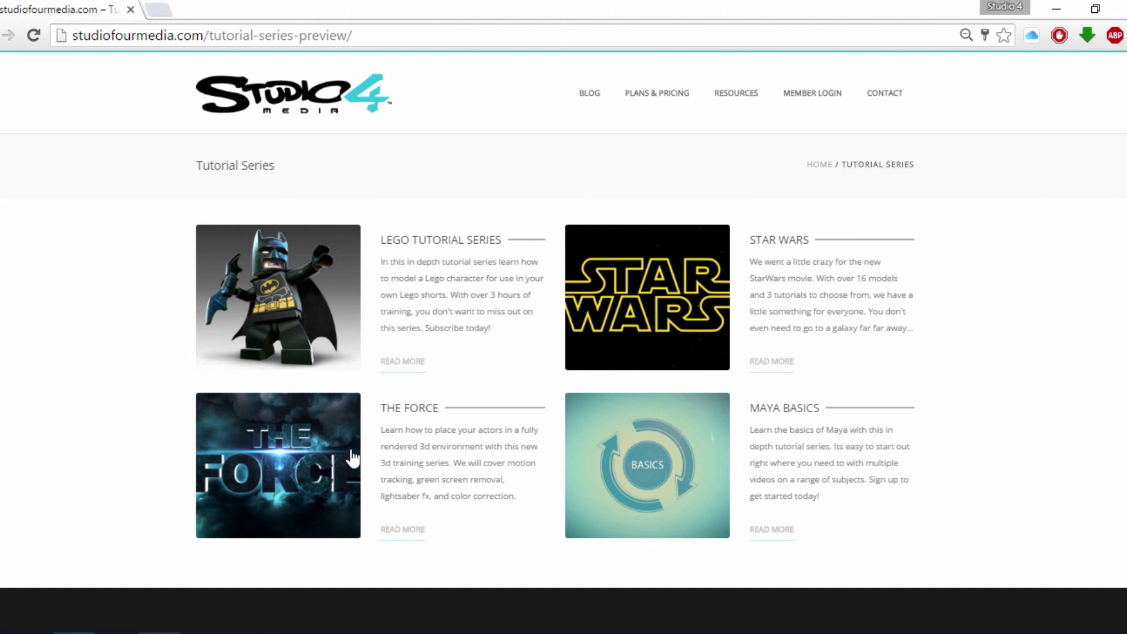
{"action": "left_click", "coordinate": [355, 458]}
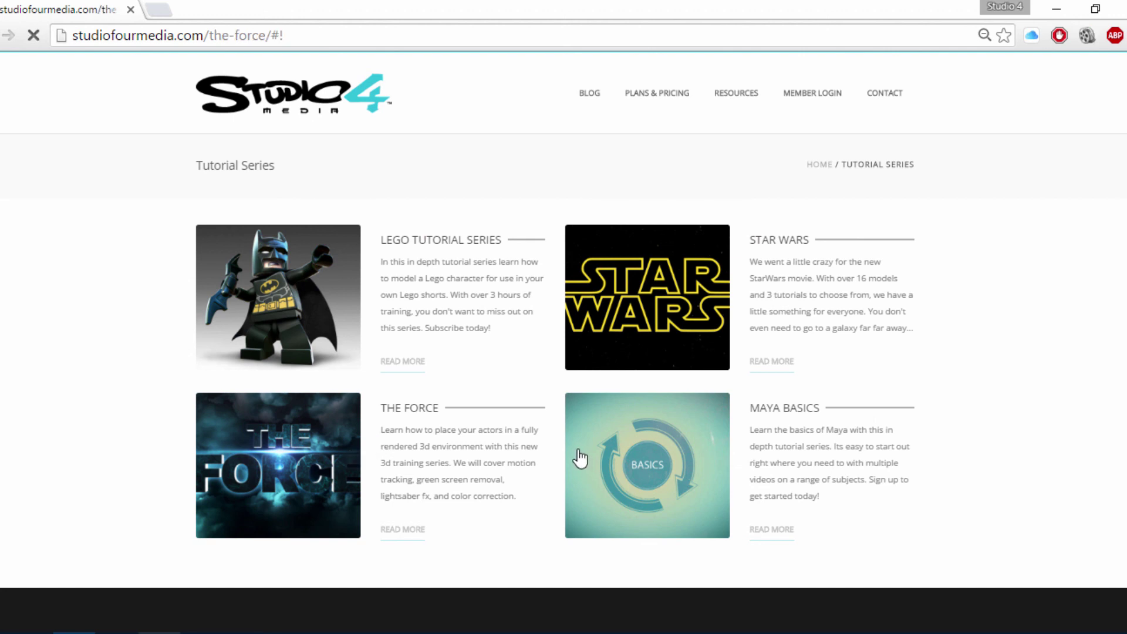
{"action": "scroll", "coordinate": [577, 449], "scroll_direction": "down", "scroll_amount": 9}
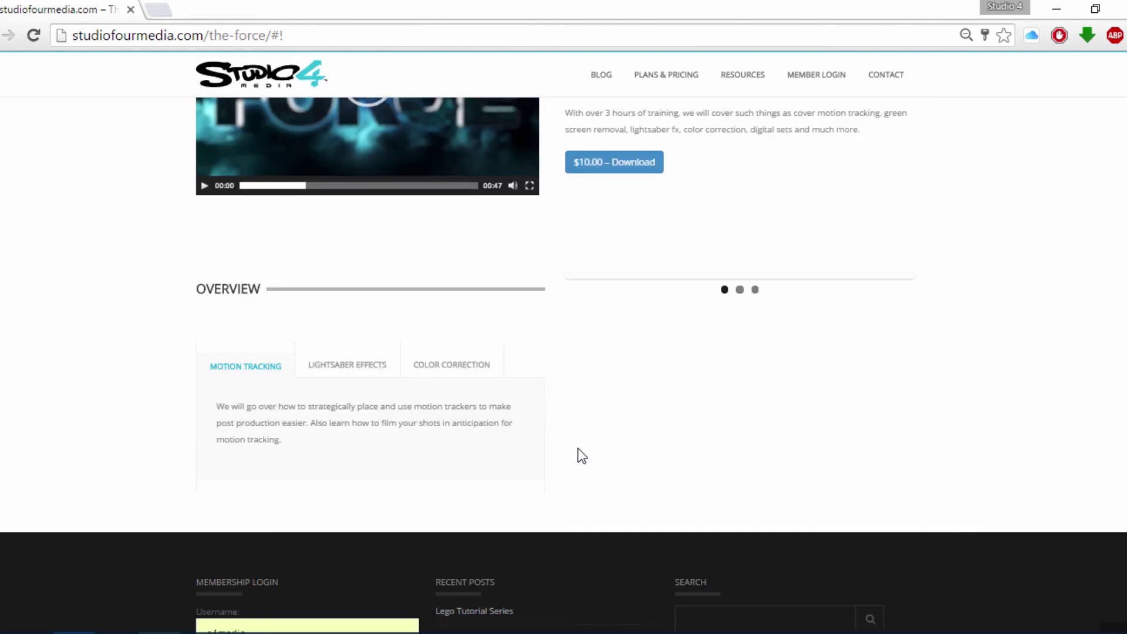
{"action": "scroll", "coordinate": [578, 448], "scroll_direction": "up", "scroll_amount": 4}
{"action": "left_click", "coordinate": [2, 35]}
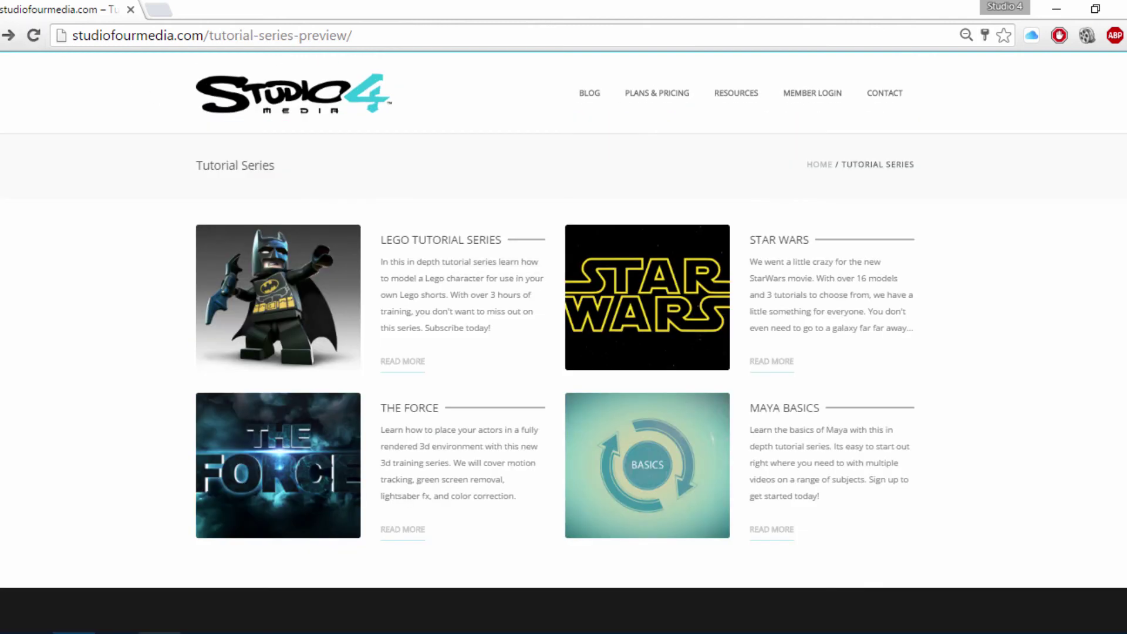
{"action": "left_click", "coordinate": [1, 35]}
{"action": "scroll", "coordinate": [464, 326], "scroll_direction": "up", "scroll_amount": 3}
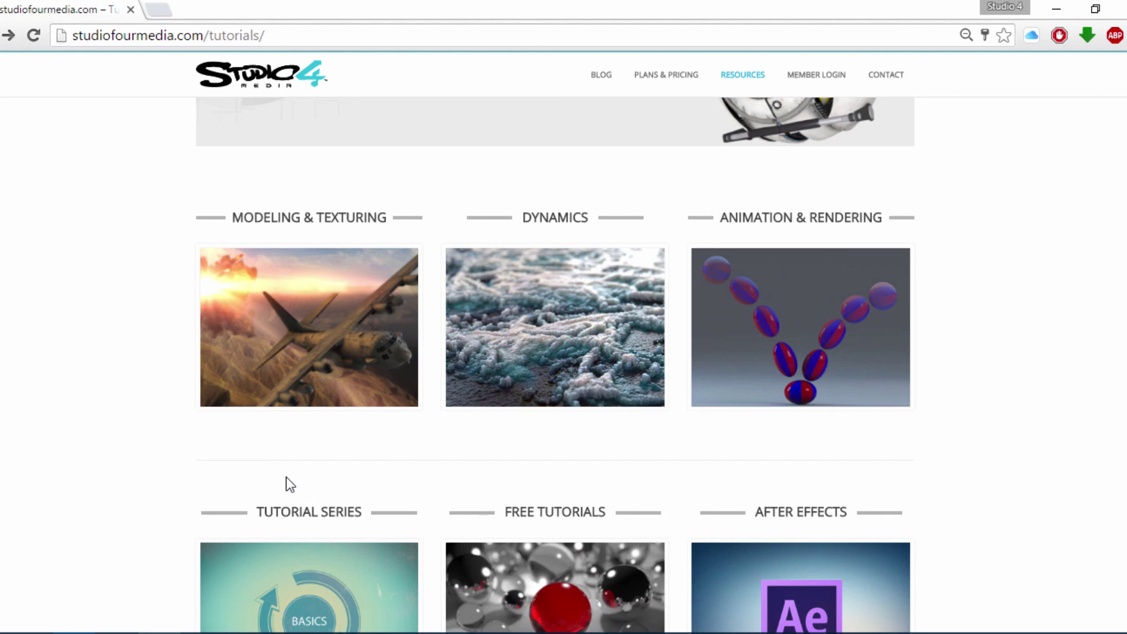
{"action": "left_click", "coordinate": [1061, 16]}
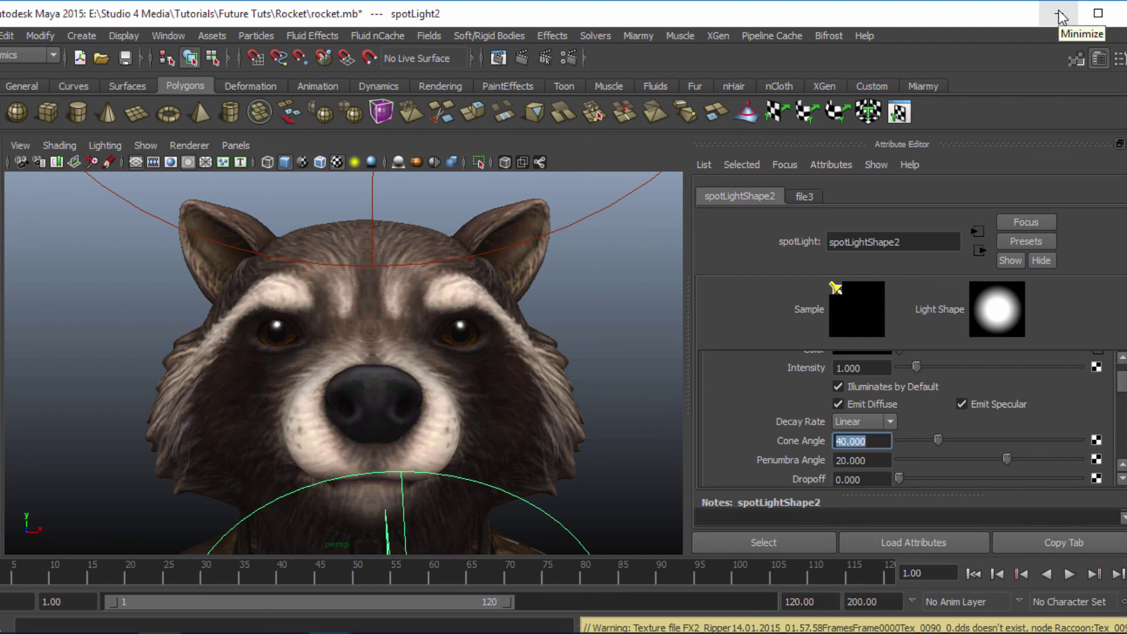